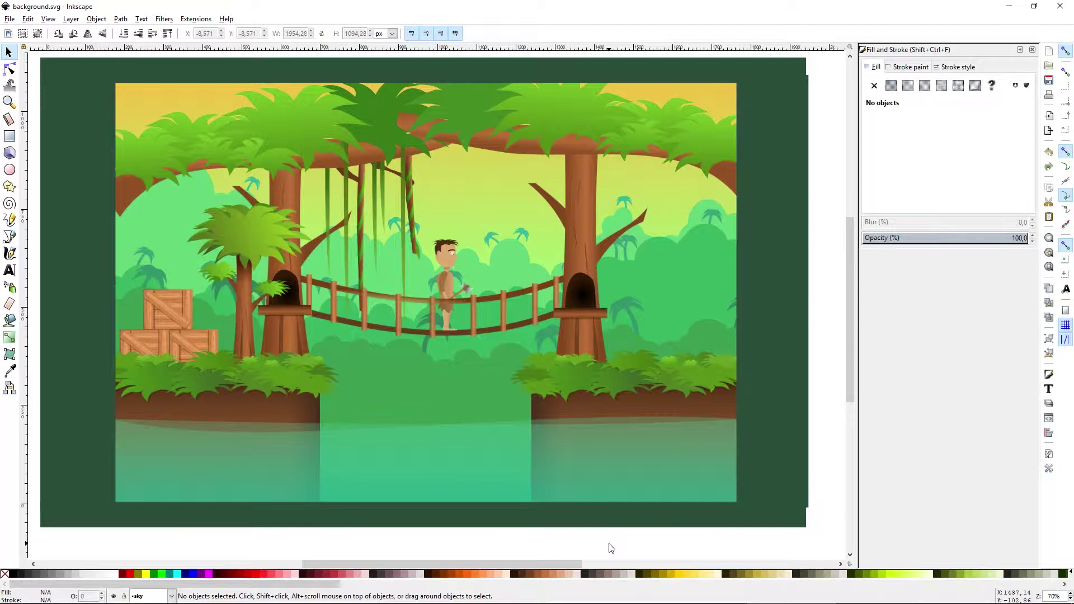
# - Create a new document and draw a black rectangle about 396 × 262 mm centred over the page
pyautogui.hotkey('ctrl', 'n')
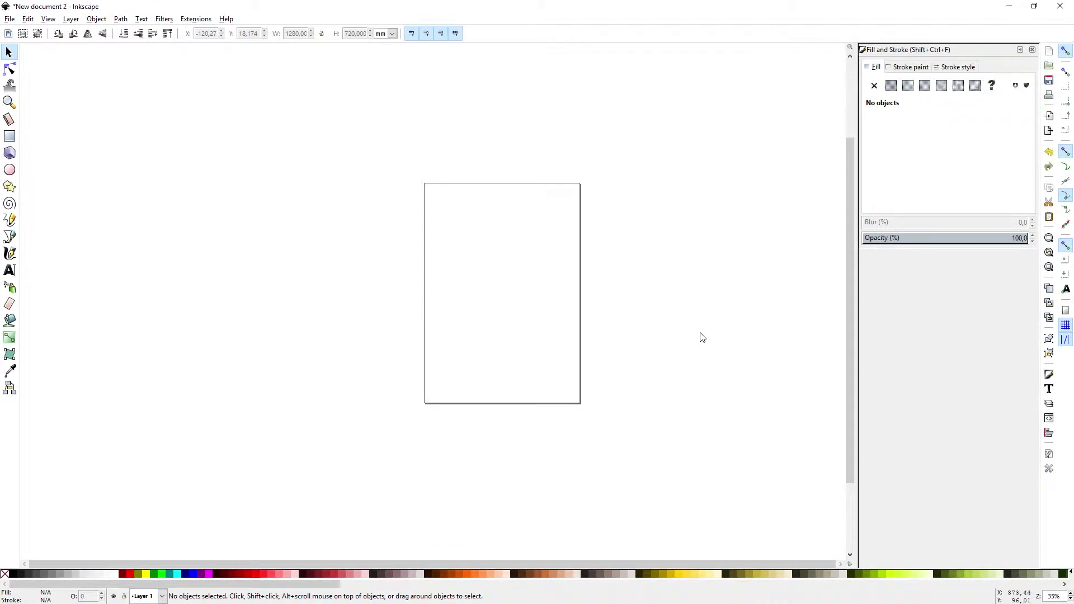
pyautogui.scroll(1, 613, 301)
pyautogui.moveTo(613, 301); pyautogui.dragTo(593, 286)
pyautogui.moveTo(382, 225); pyautogui.dragTo(403, 243)
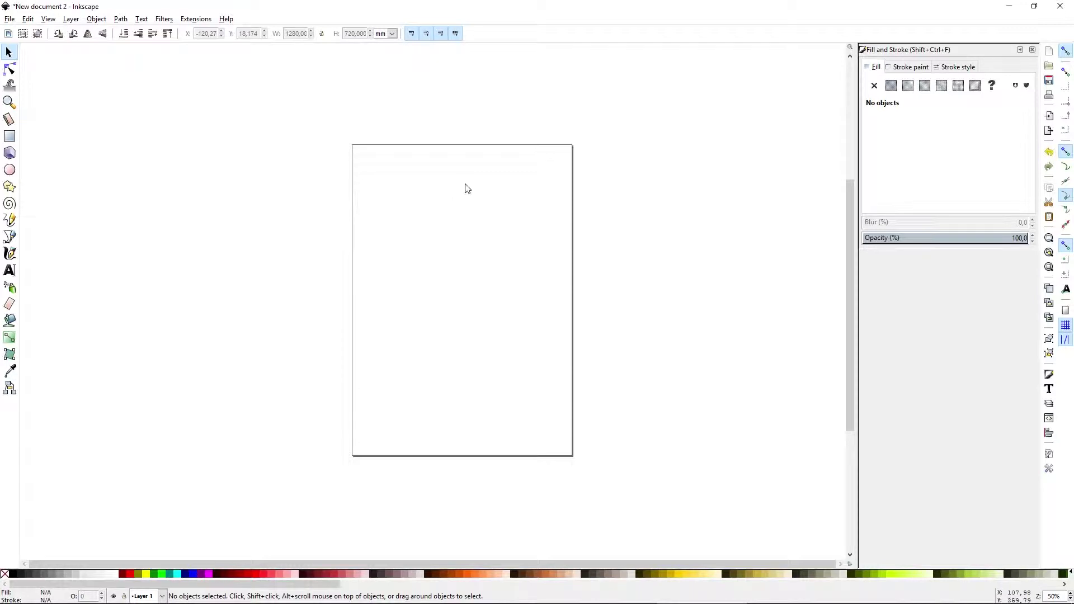
pyautogui.press('r')
pyautogui.moveTo(220, 167)
pyautogui.mouseDown()
pyautogui.moveTo(365, 283)
pyautogui.moveTo(632, 430)
pyautogui.moveTo(617, 443)
pyautogui.moveTo(631, 443)
pyautogui.mouseUp()
pyautogui.press('s')
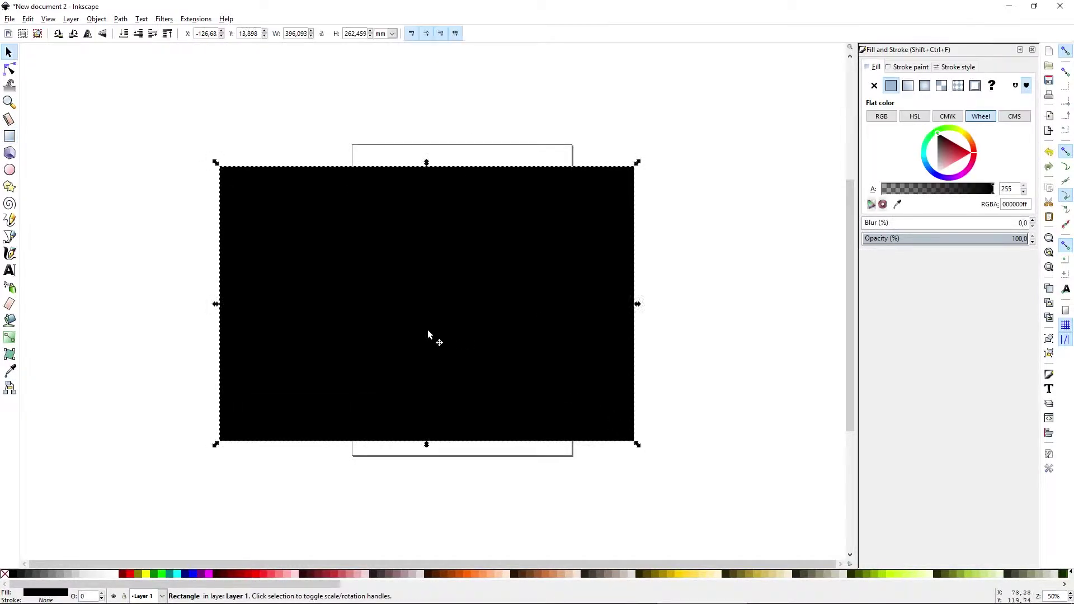
pyautogui.moveTo(431, 338); pyautogui.dragTo(469, 334)
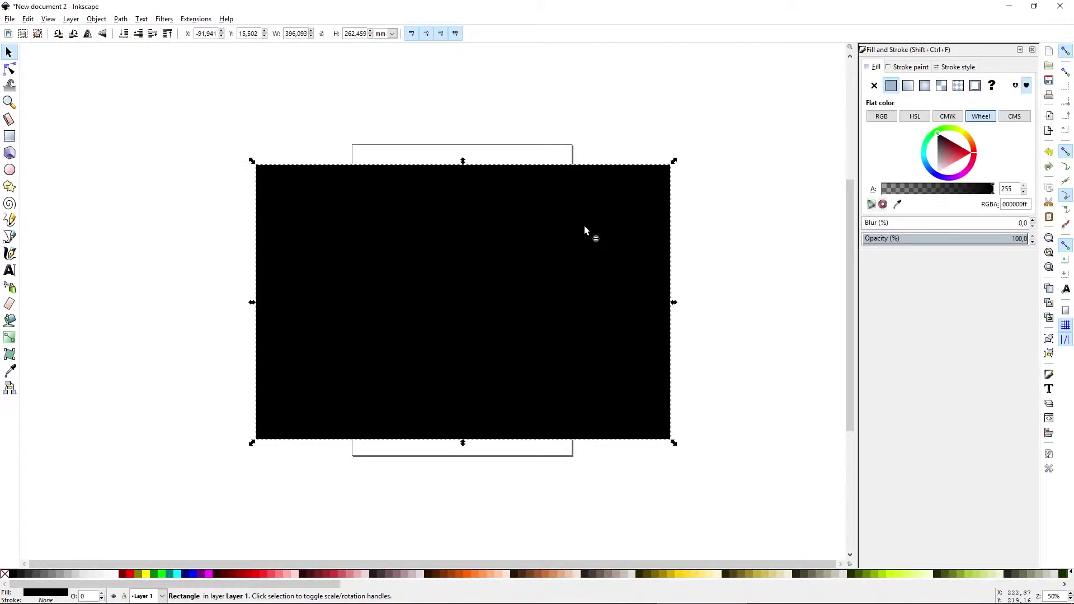
# - Set the rectangle to 16 × 9 mm, then scale it proportionally to about 450 × 253 mm
pyautogui.doubleClick(293, 34)
pyautogui.write('16')
pyautogui.press('Tab')
pyautogui.write('9')
pyautogui.press('Return')
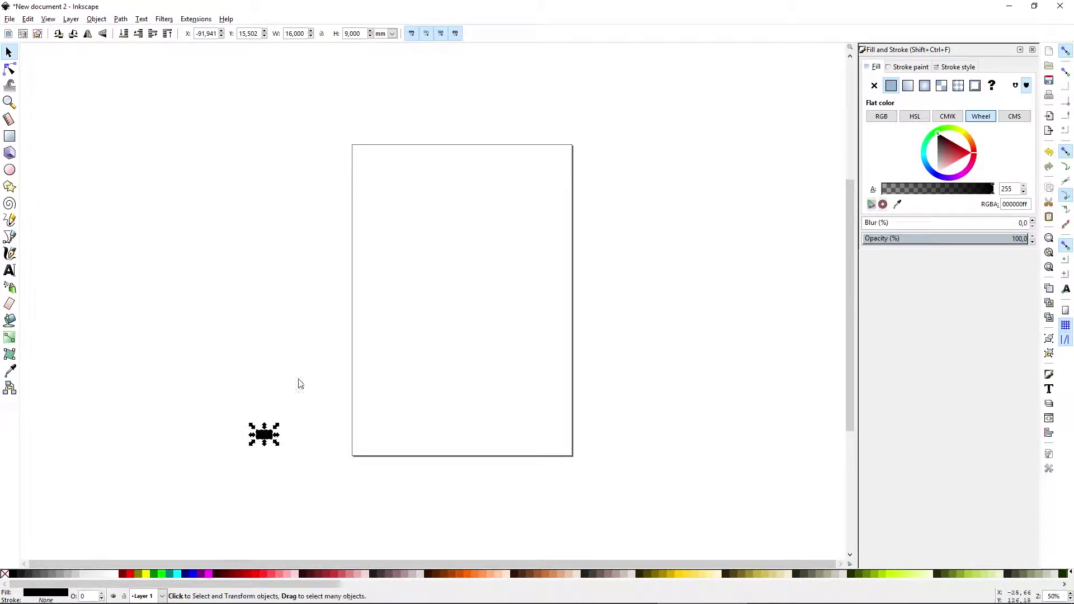
pyautogui.moveTo(278, 429); pyautogui.dragTo(730, 174)
pyautogui.click(755, 284)
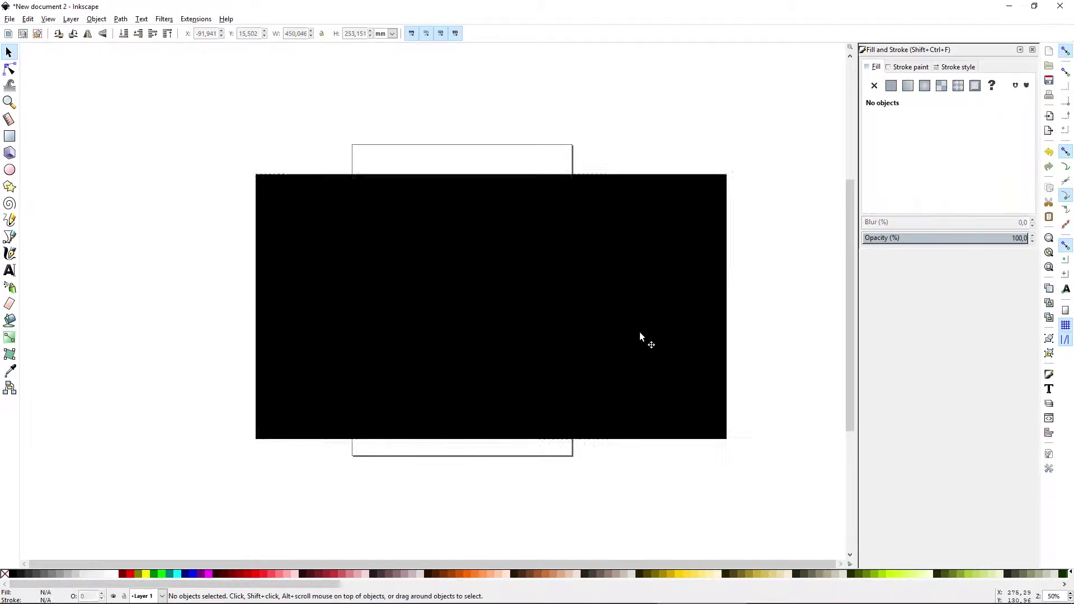
# - Centre the large rectangle over the page as a backdrop and fill it with the greyish beige b4b2a2ff
pyautogui.moveTo(639, 325); pyautogui.dragTo(629, 307)
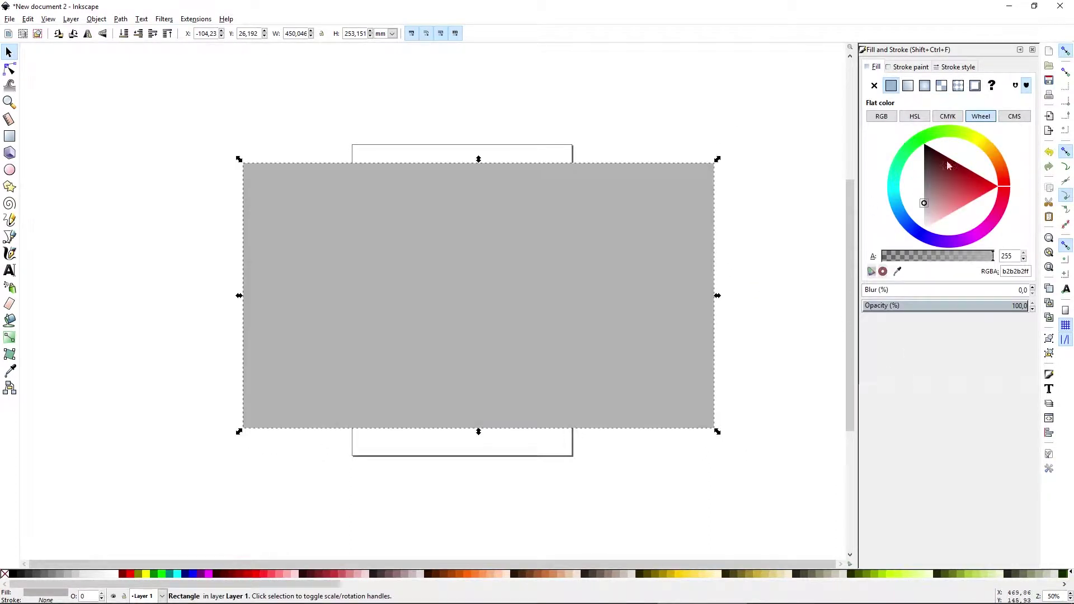
pyautogui.moveTo(991, 150); pyautogui.dragTo(982, 139)
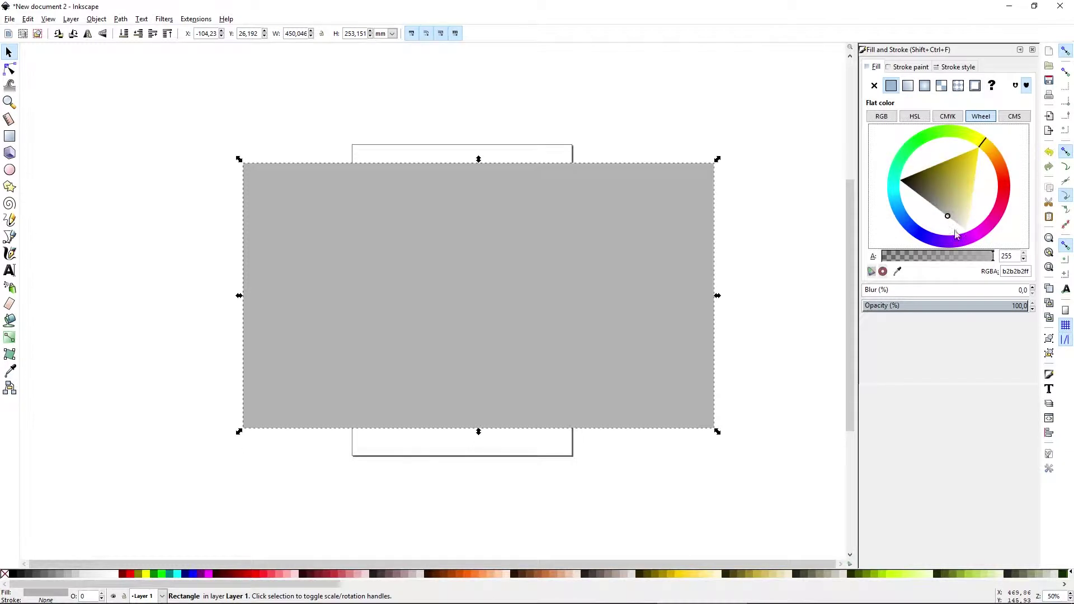
pyautogui.moveTo(954, 213); pyautogui.dragTo(949, 210)
pyautogui.click(753, 257)
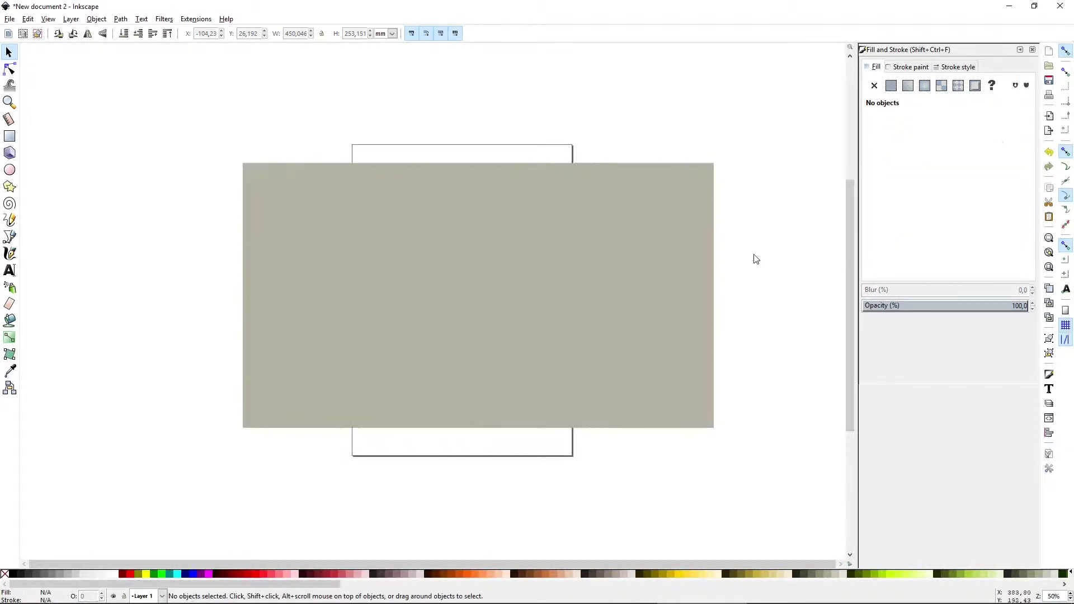
# - Draw a narrow upright plank about 18.5 × 122 mm near the backdrop's left edge and fill it with brown 946220ff
pyautogui.scroll(1, 506, 246)
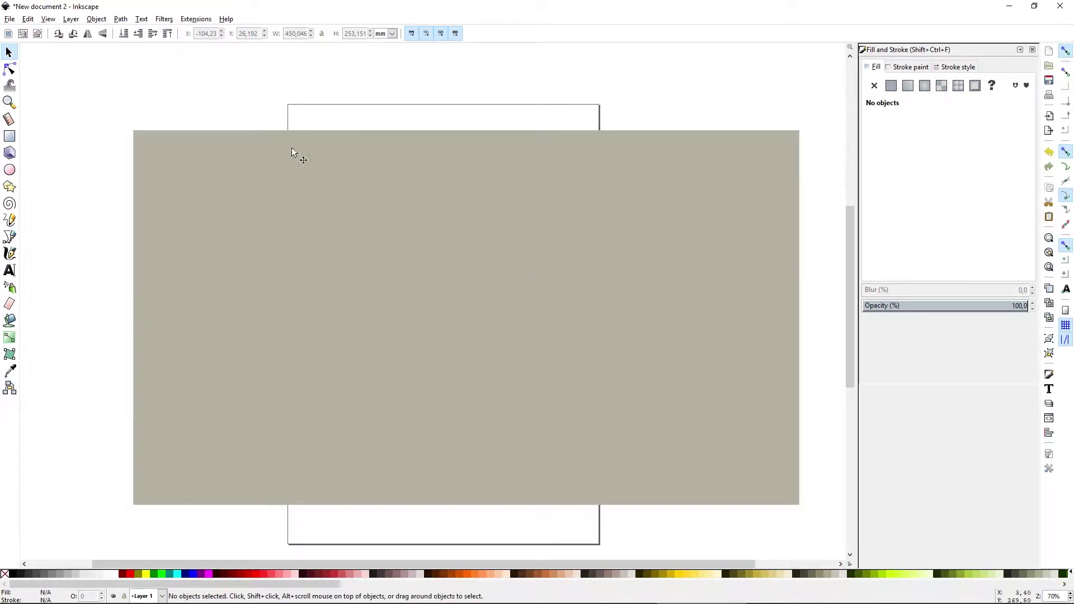
pyautogui.press('r')
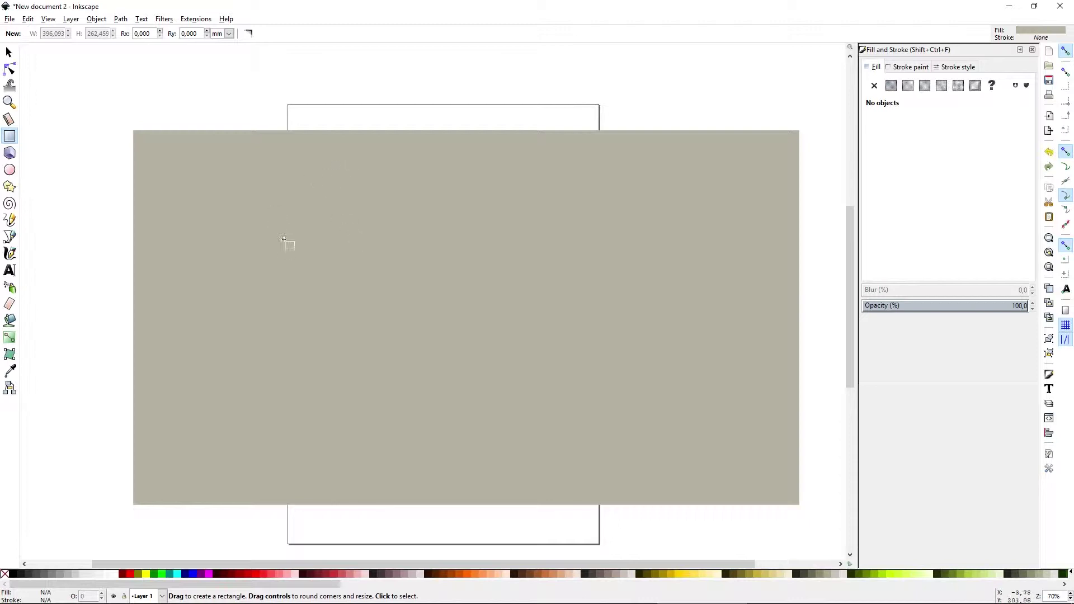
pyautogui.moveTo(216, 152); pyautogui.dragTo(248, 323)
pyautogui.press('s')
pyautogui.moveTo(234, 280); pyautogui.dragTo(174, 344)
pyautogui.click(994, 154)
pyautogui.moveTo(951, 196); pyautogui.dragTo(950, 171)
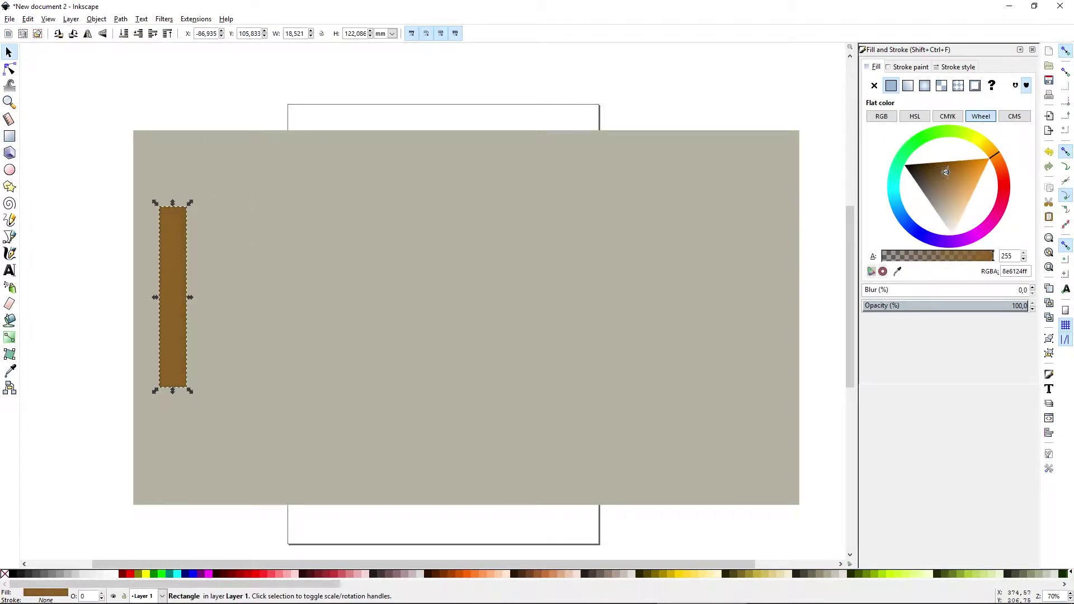
# - Enlarge the plank to about 25 × 130 mm and give it an orange-brown linear gradient across its width
pyautogui.moveTo(174, 308); pyautogui.dragTo(326, 281)
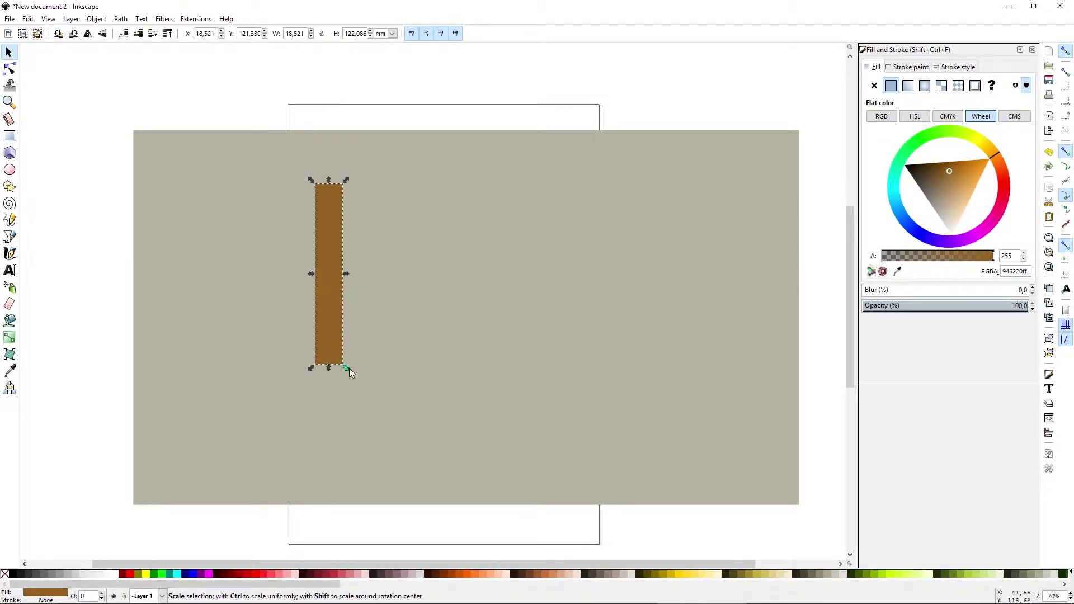
pyautogui.moveTo(348, 367)
pyautogui.mouseDown()
pyautogui.moveTo(350, 384)
pyautogui.moveTo(360, 381)
pyautogui.mouseUp()
pyautogui.scroll(1, 282, 279)
pyautogui.click(999, 163)
pyautogui.click(907, 85)
pyautogui.scroll(1, 381, 230)
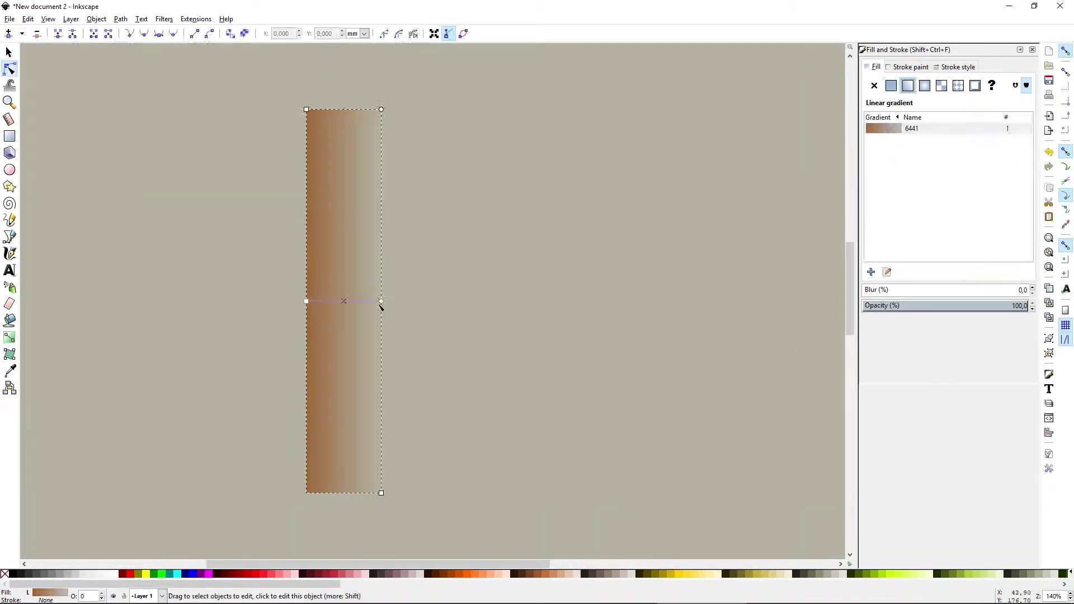
pyautogui.doubleClick(357, 302)
# - Add a tapering grain streak in flat dark brown rising from the plank's lower end
pyautogui.hotkey('ctrl', 'd')
pyautogui.moveTo(316, 46); pyautogui.dragTo(350, 140)
pyautogui.press('n')
pyautogui.click(891, 85)
pyautogui.press('s')
# - Duplicate the grain streak, flip it horizontally, and reshape it as a shorter streak beside the first
pyautogui.hotkey('ctrl', 'd')
pyautogui.press('h')
pyautogui.moveTo(340, 269); pyautogui.dragTo(368, 269)
pyautogui.moveTo(368, 104); pyautogui.dragTo(368, 199)
pyautogui.press('n')
pyautogui.moveTo(355, 201); pyautogui.dragTo(362, 204)
pyautogui.press('s')
pyautogui.click(420, 255)
pyautogui.scroll(-1, 433, 443)
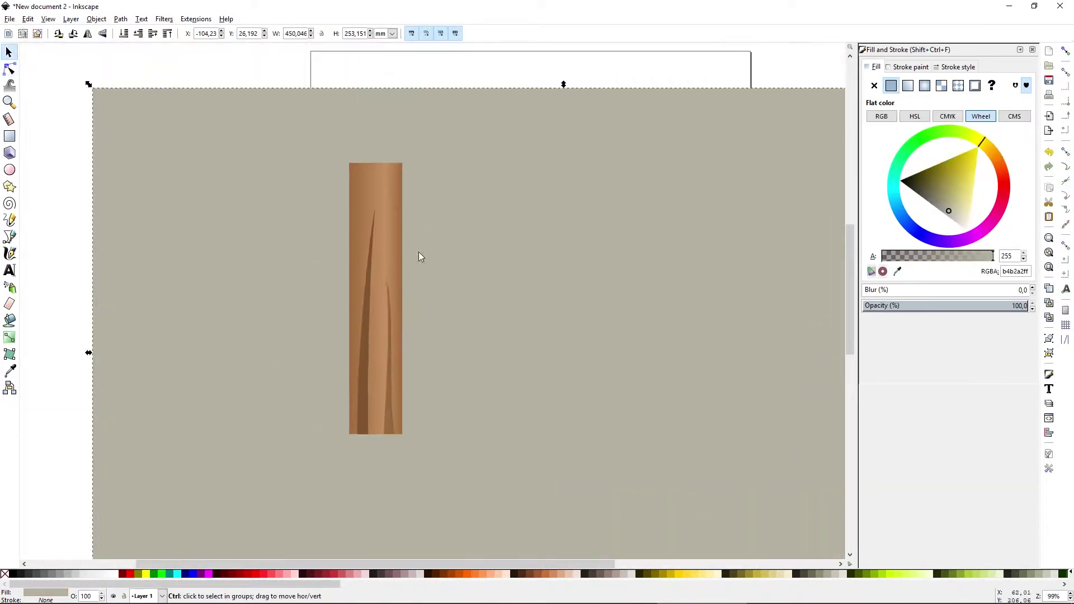
# - Add more thin tapering grain streaks along the plank's edges and upper end, adjusting their nodes
pyautogui.scroll(3, 359, 197)
pyautogui.moveTo(530, 439); pyautogui.dragTo(508, 439)
pyautogui.scroll(3, 503, 149)
pyautogui.press('n')
pyautogui.moveTo(492, 510); pyautogui.dragTo(509, 511)
pyautogui.press('s')
pyautogui.scroll(-5, 411, 246)
pyautogui.moveTo(425, 268); pyautogui.dragTo(450, 269)
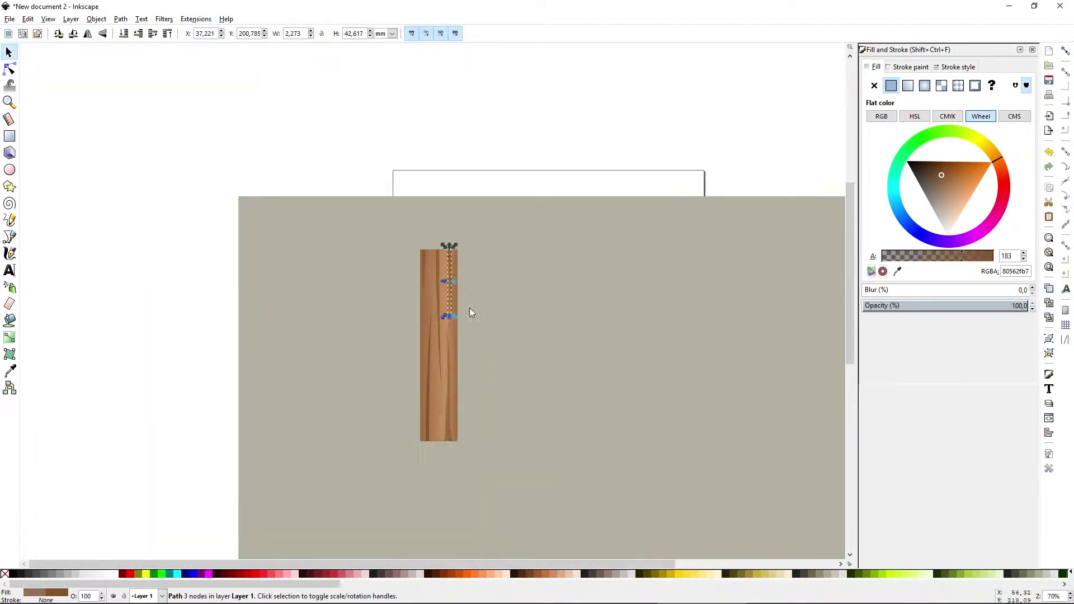
pyautogui.click(468, 308)
pyautogui.scroll(3, 457, 277)
pyautogui.scroll(-5, 435, 277)
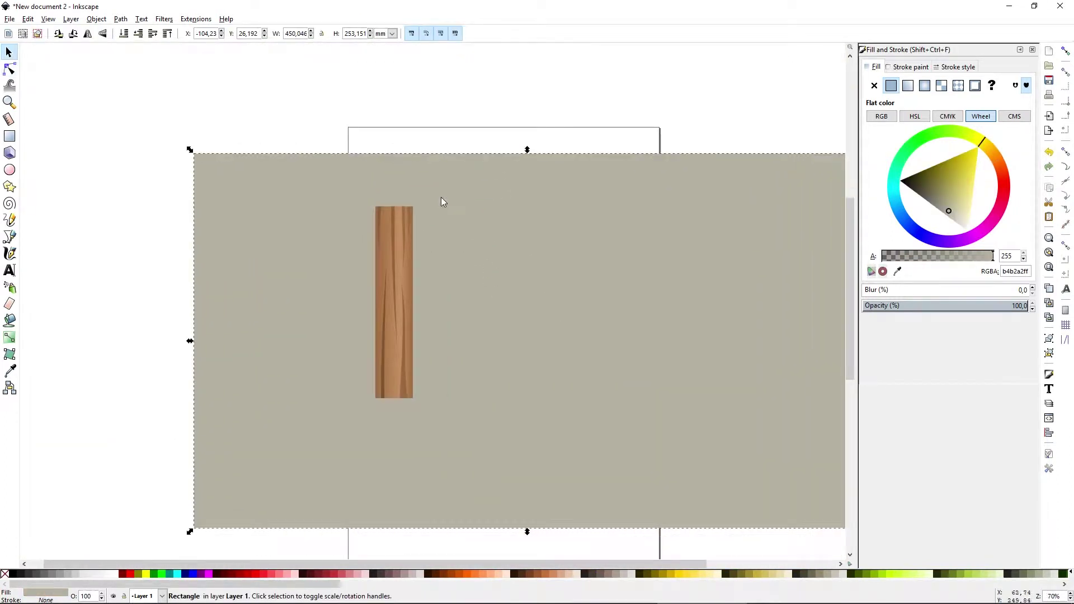
# - Group the plank with all its grain streaks and place the group near the backdrop's left edge
pyautogui.moveTo(342, 111); pyautogui.dragTo(431, 431)
pyautogui.hotkey('ctrl', 'g')
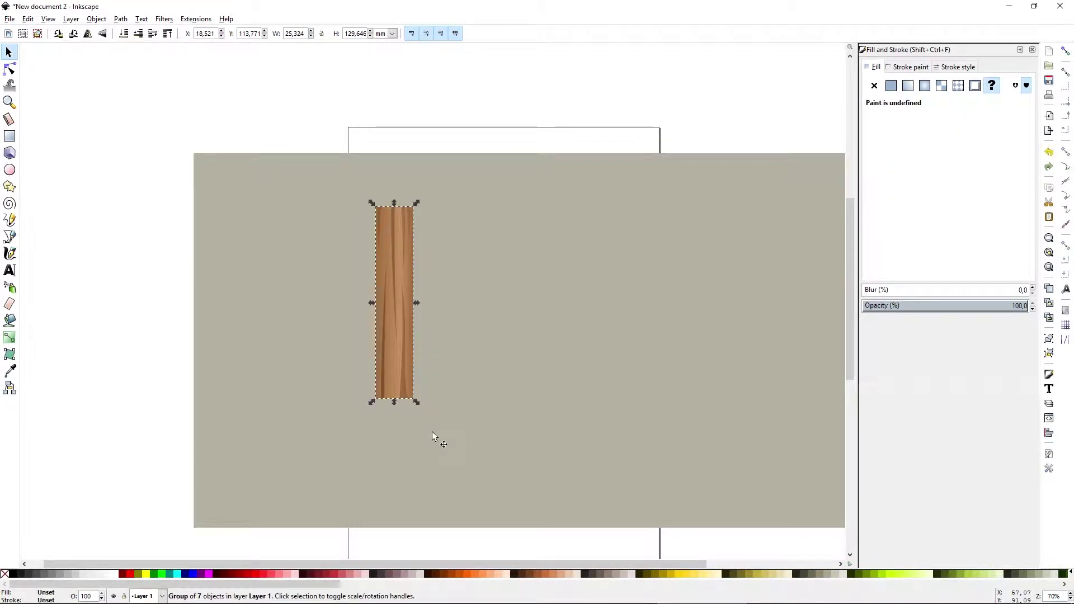
pyautogui.moveTo(395, 314); pyautogui.dragTo(360, 312)
pyautogui.click(360, 381)
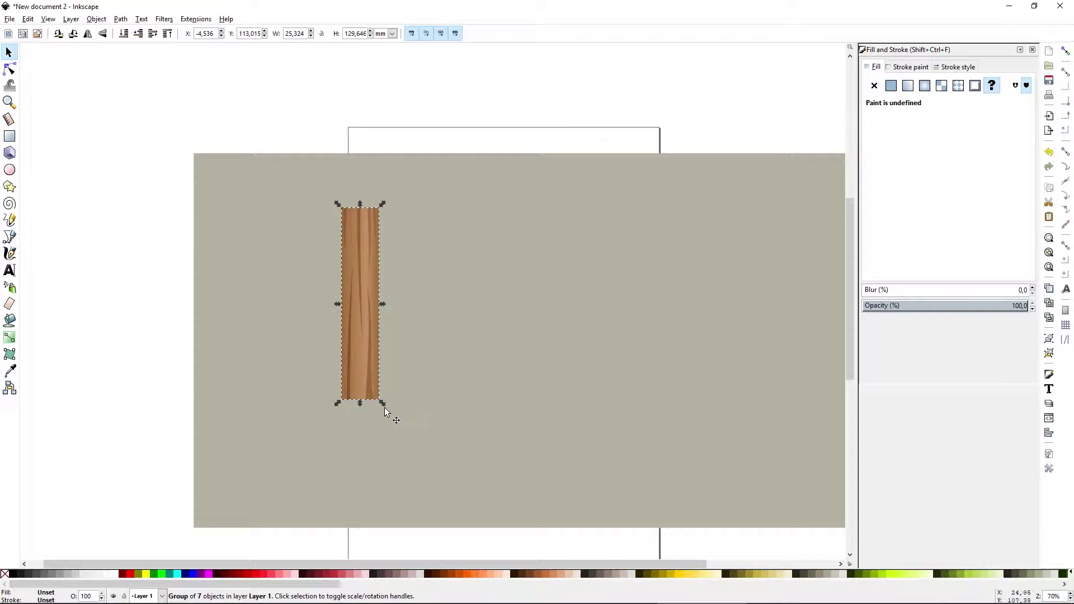
pyautogui.moveTo(361, 385); pyautogui.dragTo(186, 377)
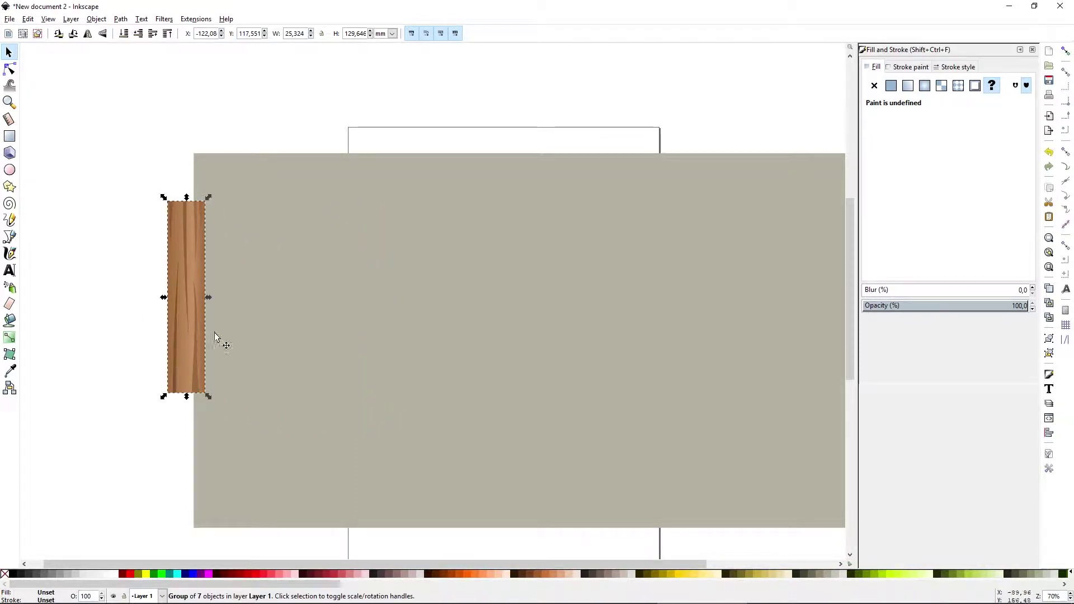
pyautogui.moveTo(189, 290); pyautogui.dragTo(278, 283)
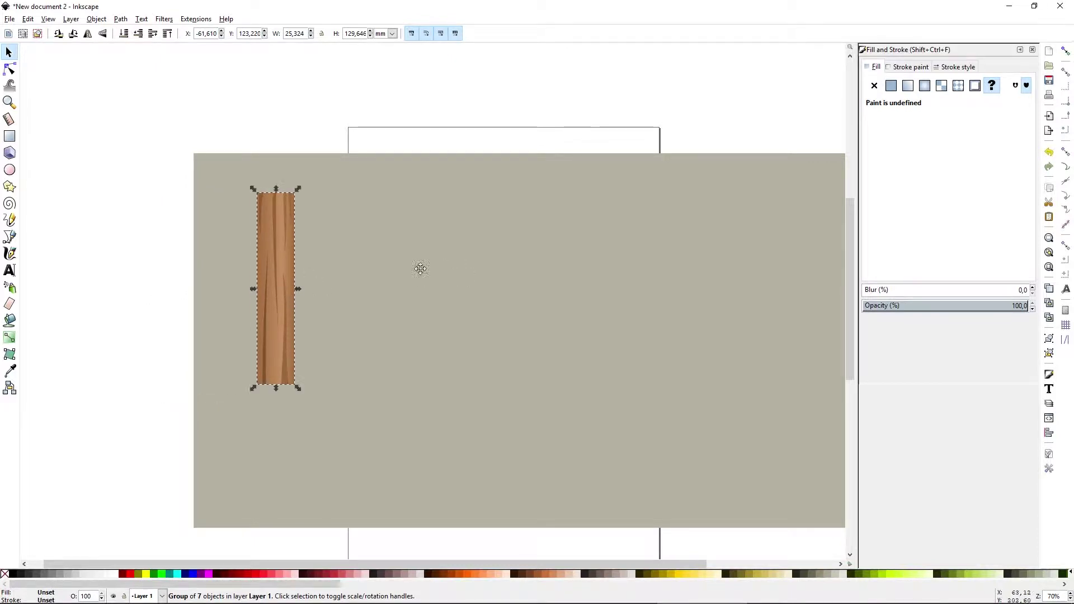
# - Draw a rectangle about 186 × 98 mm to the right of the plank and fill it with opaque brown 9f6c4bff
pyautogui.hscroll(3, 360, 271)
pyautogui.press('r')
pyautogui.moveTo(319, 192); pyautogui.dragTo(595, 337)
pyautogui.press('s')
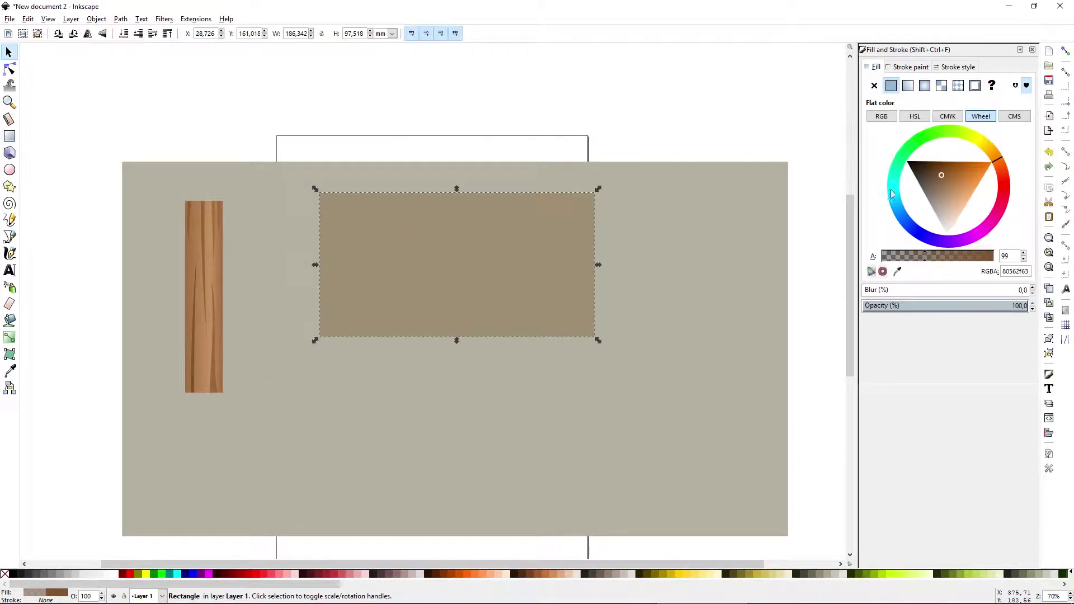
pyautogui.moveTo(996, 160); pyautogui.dragTo(1001, 168)
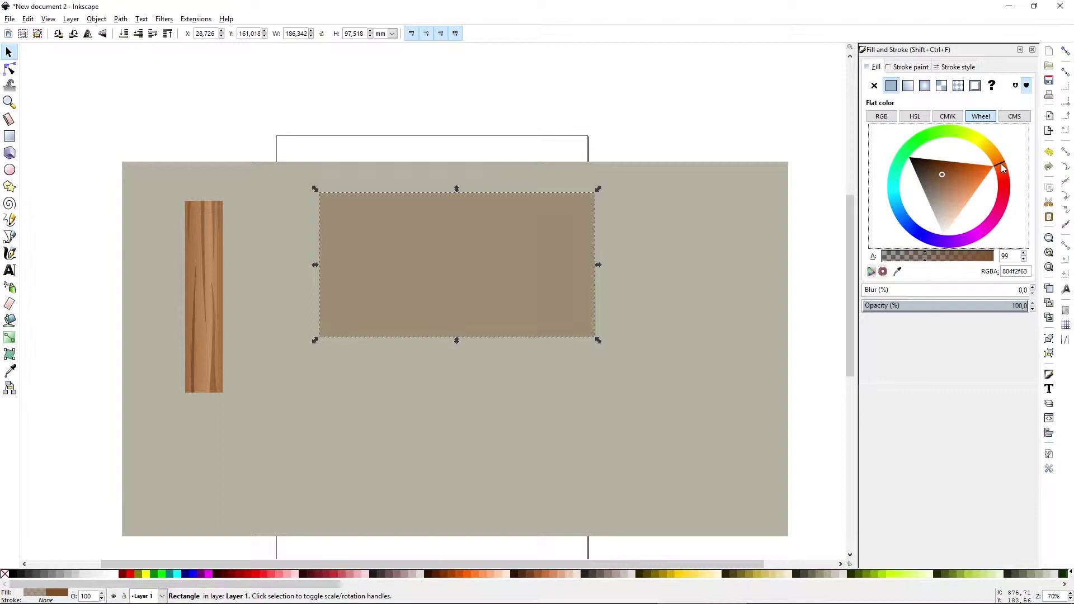
pyautogui.click(950, 174)
pyautogui.moveTo(951, 257); pyautogui.dragTo(996, 256)
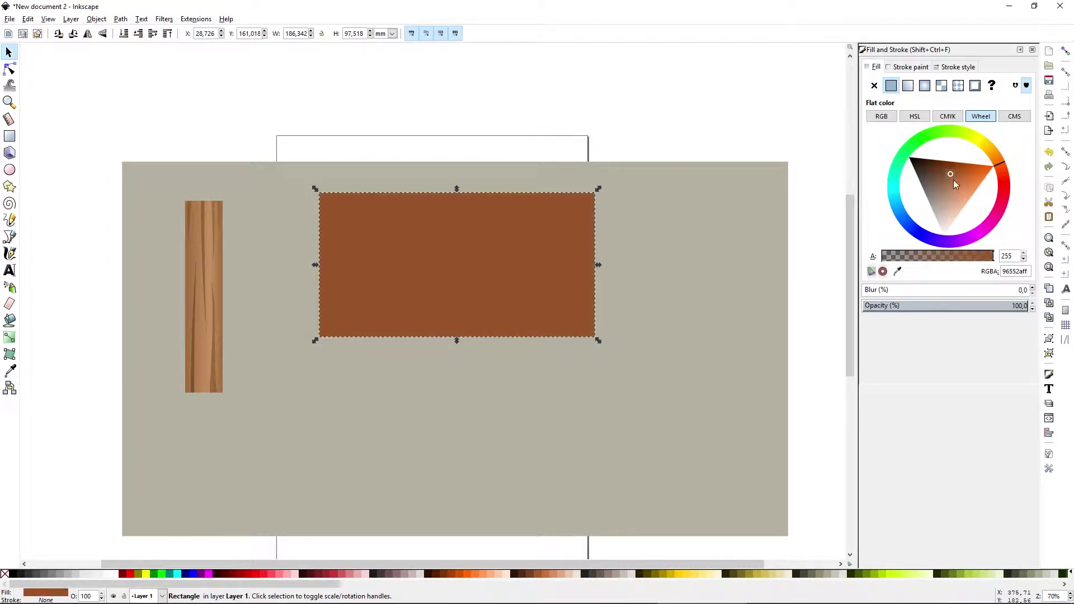
pyautogui.moveTo(954, 181); pyautogui.dragTo(946, 182)
# - Shift the rectangle's four corners to form an irregular sign panel that narrows downward, then reduce the panel's height
pyautogui.press('n')
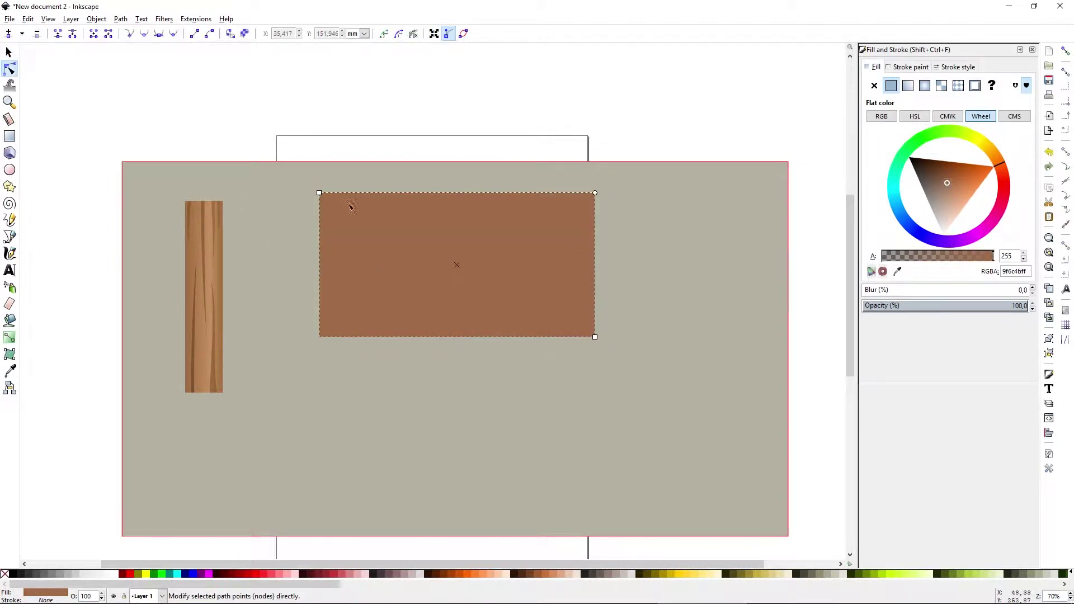
pyautogui.moveTo(319, 193); pyautogui.dragTo(299, 179)
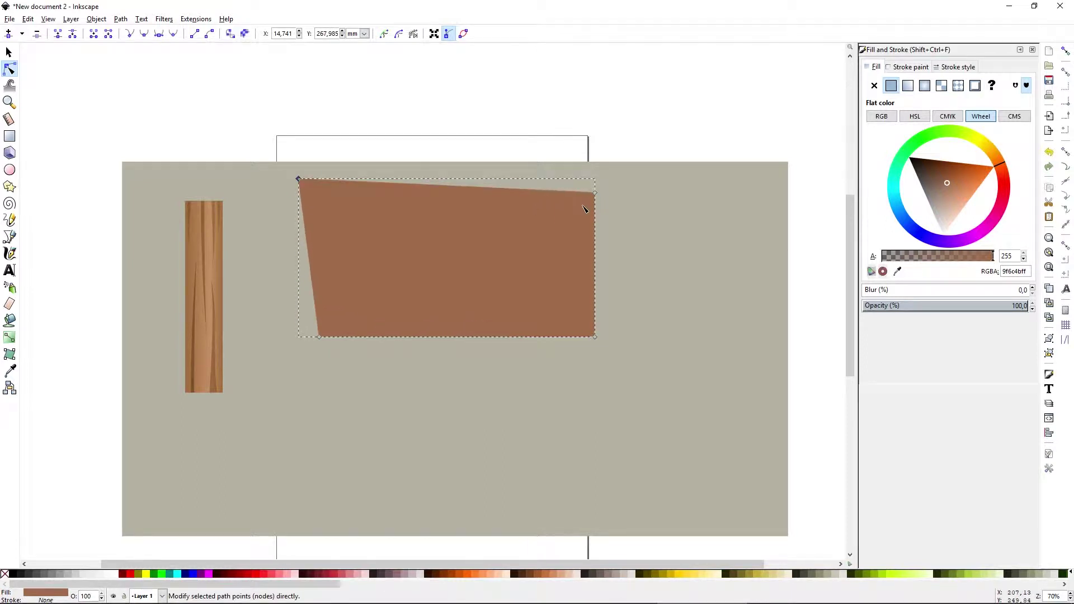
pyautogui.moveTo(596, 194); pyautogui.dragTo(599, 212)
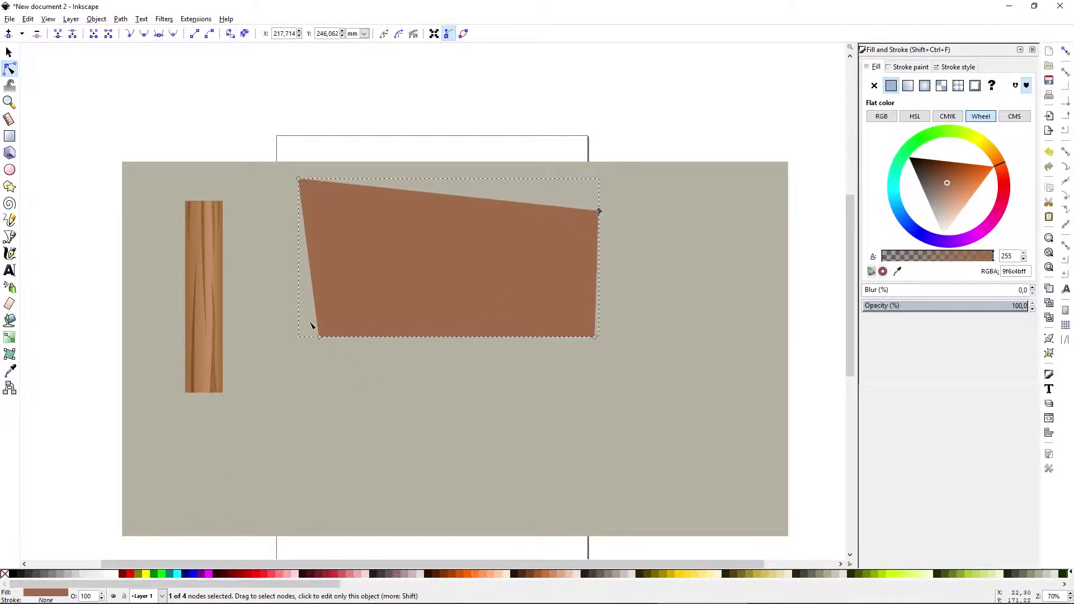
pyautogui.moveTo(319, 337); pyautogui.dragTo(316, 360)
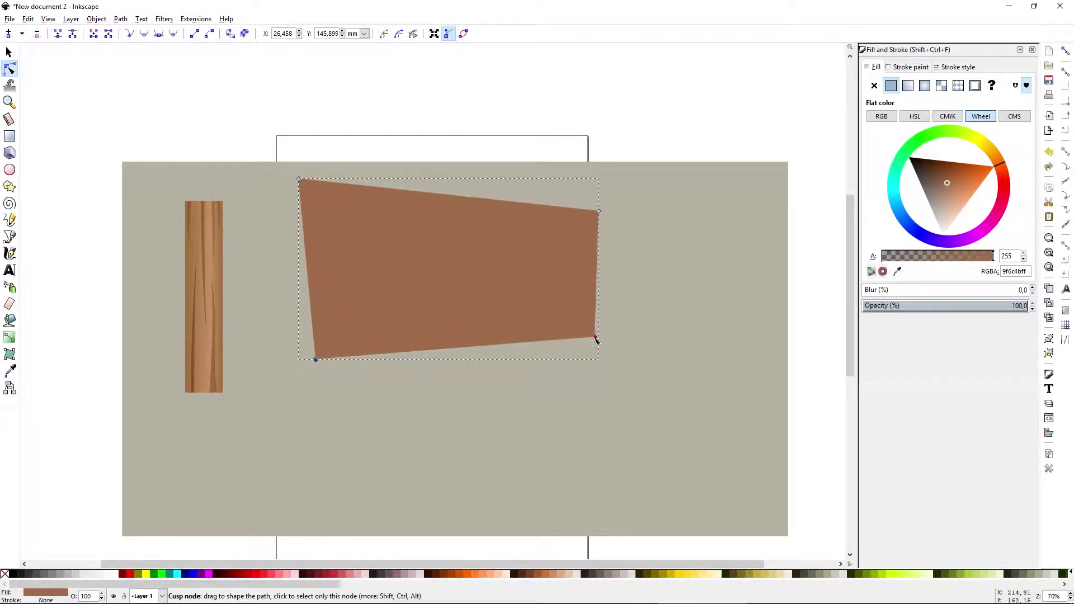
pyautogui.moveTo(594, 337); pyautogui.dragTo(584, 343)
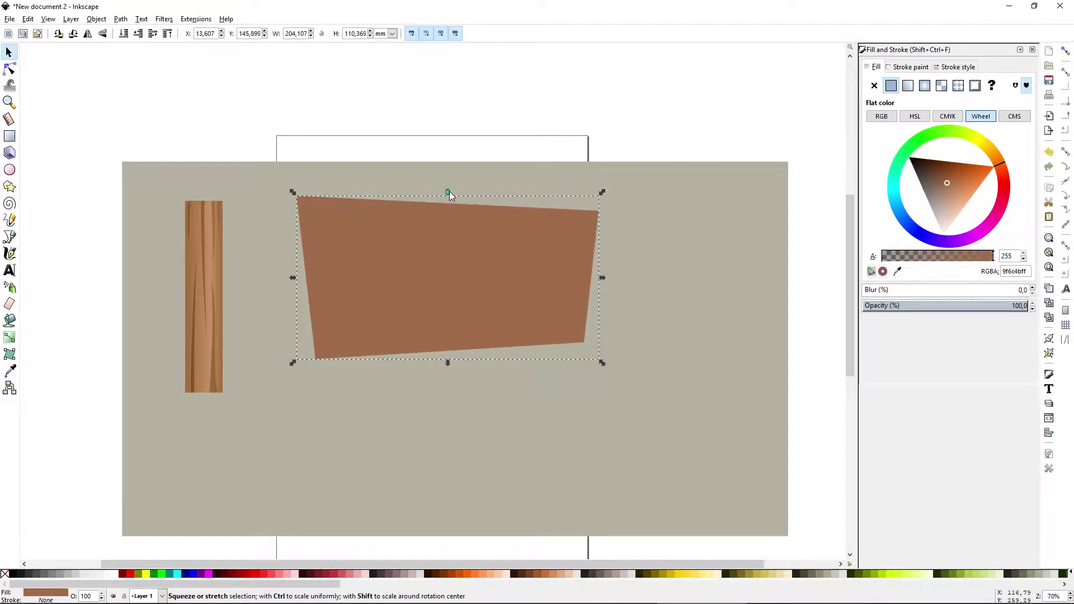
pyautogui.moveTo(449, 192); pyautogui.dragTo(449, 214)
pyautogui.moveTo(449, 278); pyautogui.dragTo(454, 249)
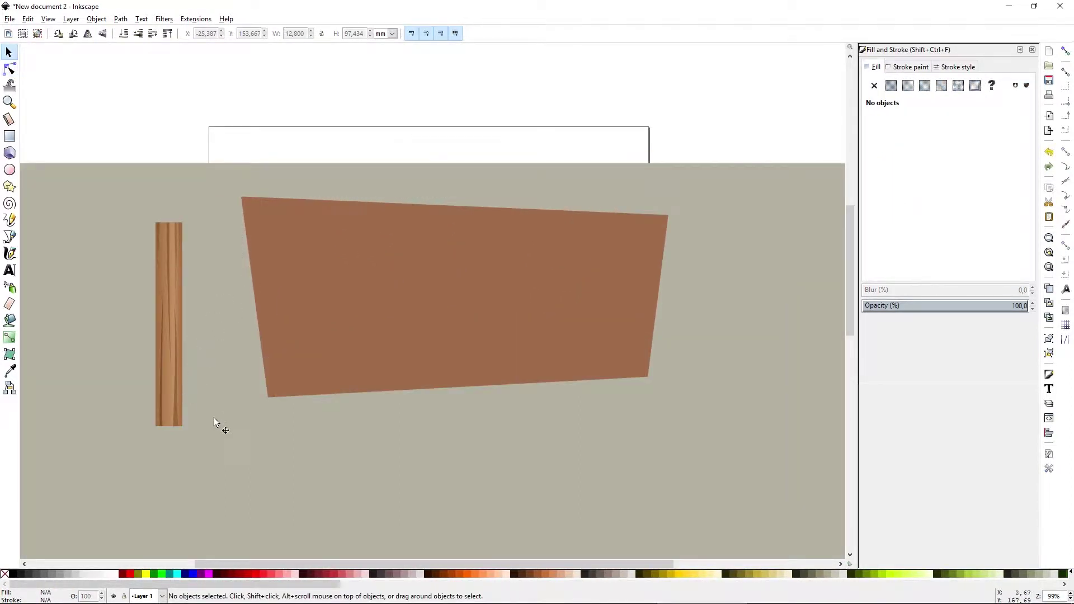
# - Lay the plank over the panel's left edge, lengthening and tilting it to follow the slant
pyautogui.moveTo(157, 362); pyautogui.dragTo(236, 334)
pyautogui.keyDown('ctrl'); pyautogui.scroll(1, 256, 326); pyautogui.keyUp('ctrl')
pyautogui.keyDown('ctrl'); pyautogui.scroll(-1, 263, 267); pyautogui.keyUp('ctrl')
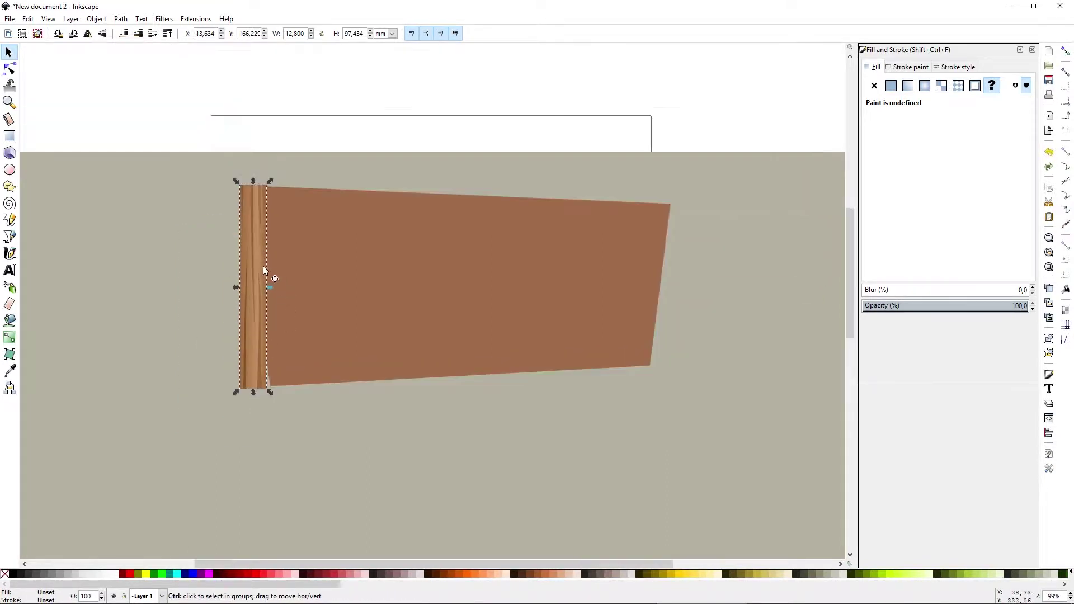
pyautogui.moveTo(267, 180); pyautogui.dragTo(264, 170)
pyautogui.moveTo(249, 224); pyautogui.dragTo(250, 180)
pyautogui.click(254, 190)
pyautogui.moveTo(240, 211)
pyautogui.mouseDown()
pyautogui.moveTo(228, 209)
pyautogui.moveTo(247, 197)
pyautogui.mouseUp()
pyautogui.moveTo(281, 387)
pyautogui.mouseDown()
pyautogui.moveTo(291, 409)
pyautogui.moveTo(271, 382)
pyautogui.mouseUp()
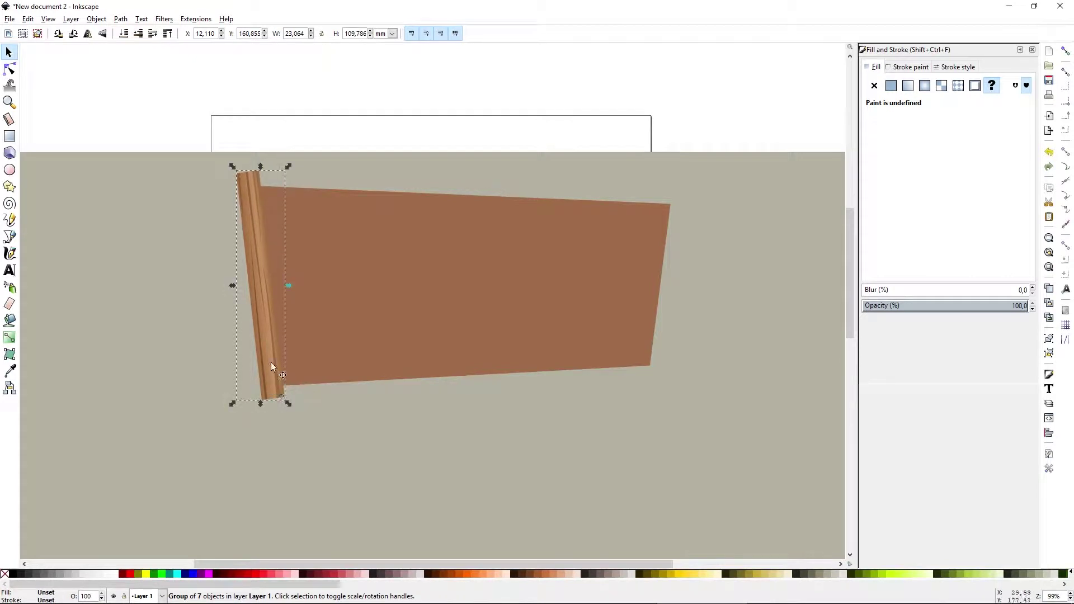
# - Duplicate the tilted plank onto the panel's right edge, flip it horizontally, and shorten it
pyautogui.hotkey('ctrl', 'd')
pyautogui.moveTo(267, 336); pyautogui.dragTo(660, 361)
pyautogui.press('h')
pyautogui.click(659, 407)
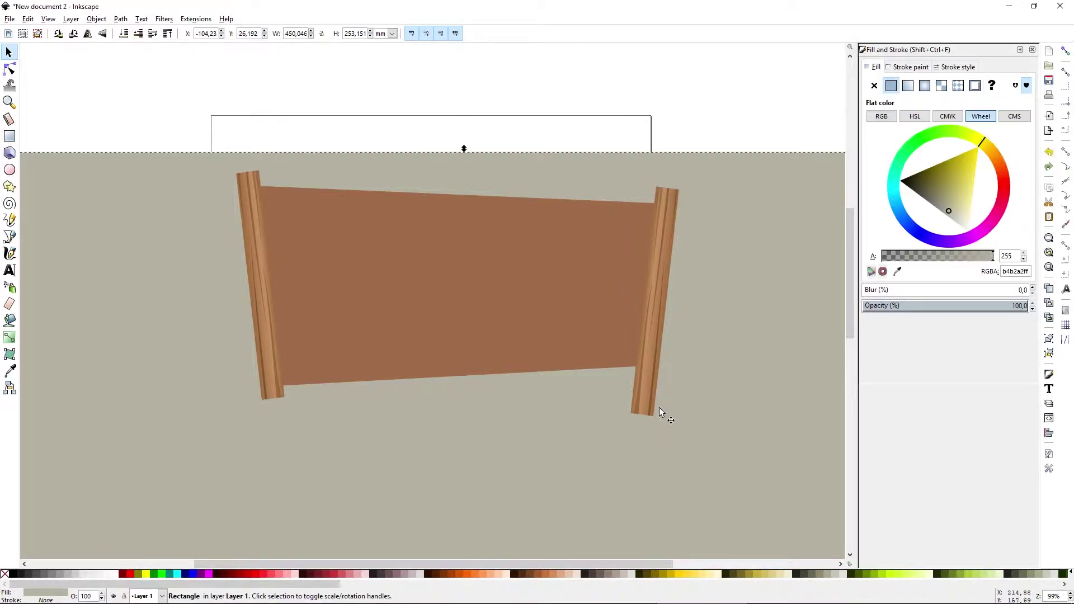
pyautogui.click(650, 410)
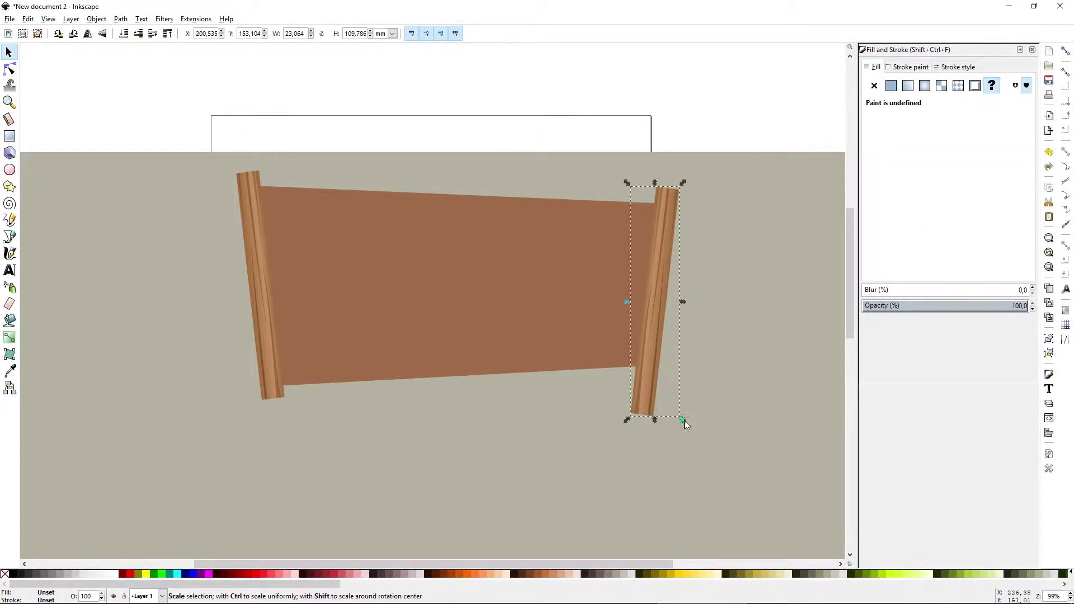
pyautogui.moveTo(683, 420); pyautogui.dragTo(674, 378)
# - Lay duplicated planks along the panel's upper and lower edges, following their slants and flipping the lower one vertically
pyautogui.moveTo(673, 193); pyautogui.dragTo(302, 181)
pyautogui.hotkey('ctrl', 'd')
pyautogui.moveTo(435, 187); pyautogui.dragTo(668, 362)
pyautogui.hotkey('ctrl', 'd')
pyautogui.press('v')
# - Recolour the sign panel inside the plank frame to a light yellowish tan
pyautogui.click(615, 325)
pyautogui.moveTo(947, 182); pyautogui.dragTo(954, 191)
pyautogui.moveTo(998, 161); pyautogui.dragTo(993, 154)
pyautogui.click(724, 240)
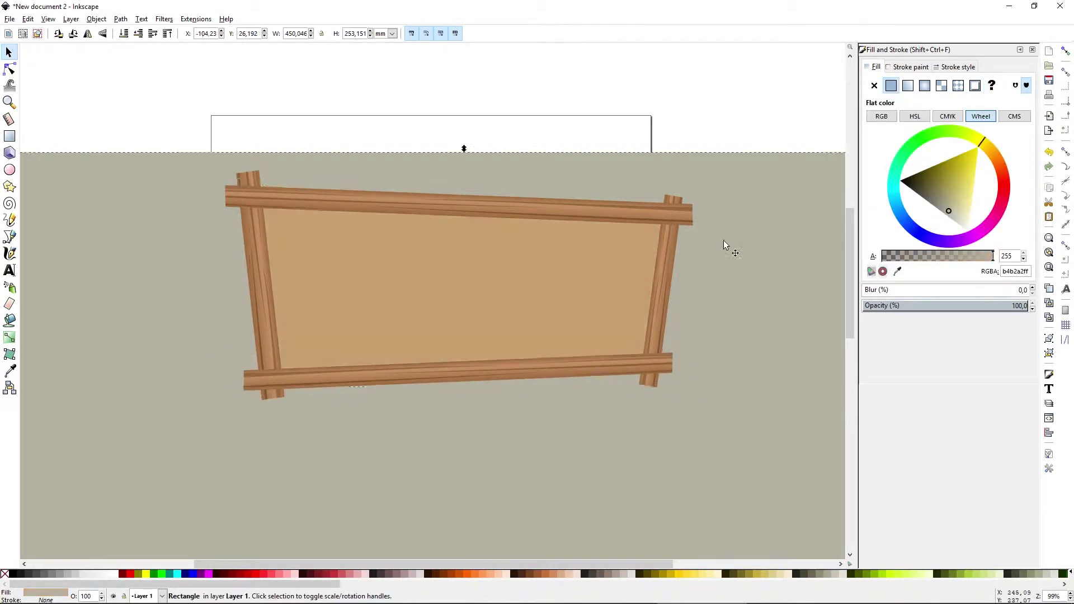
pyautogui.scroll(-1, 700, 246)
pyautogui.scroll(1, 509, 280)
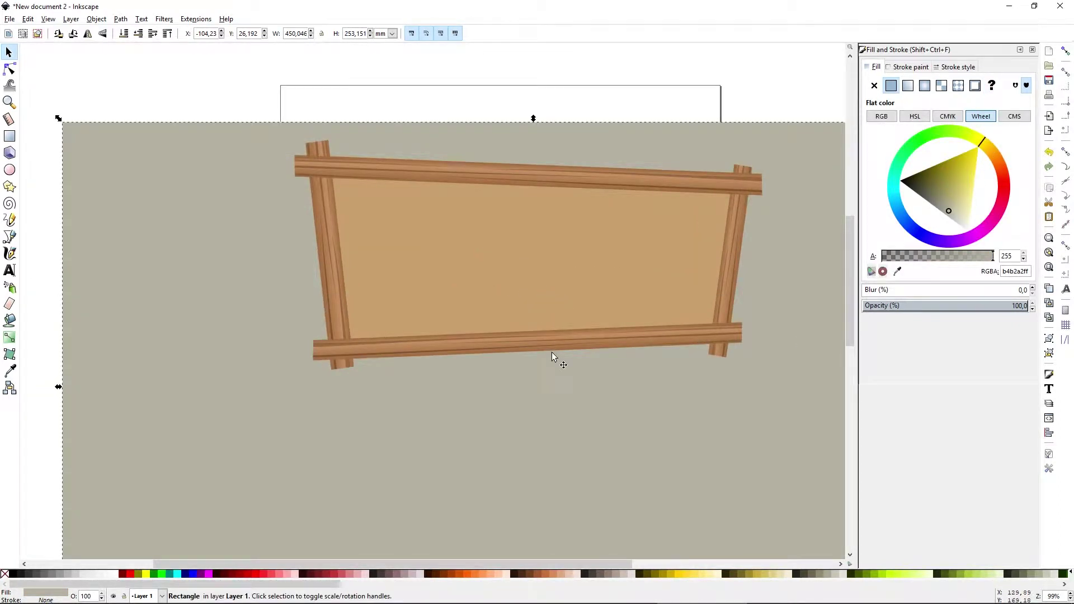
pyautogui.hscroll(2, 552, 352)
pyautogui.click(274, 350)
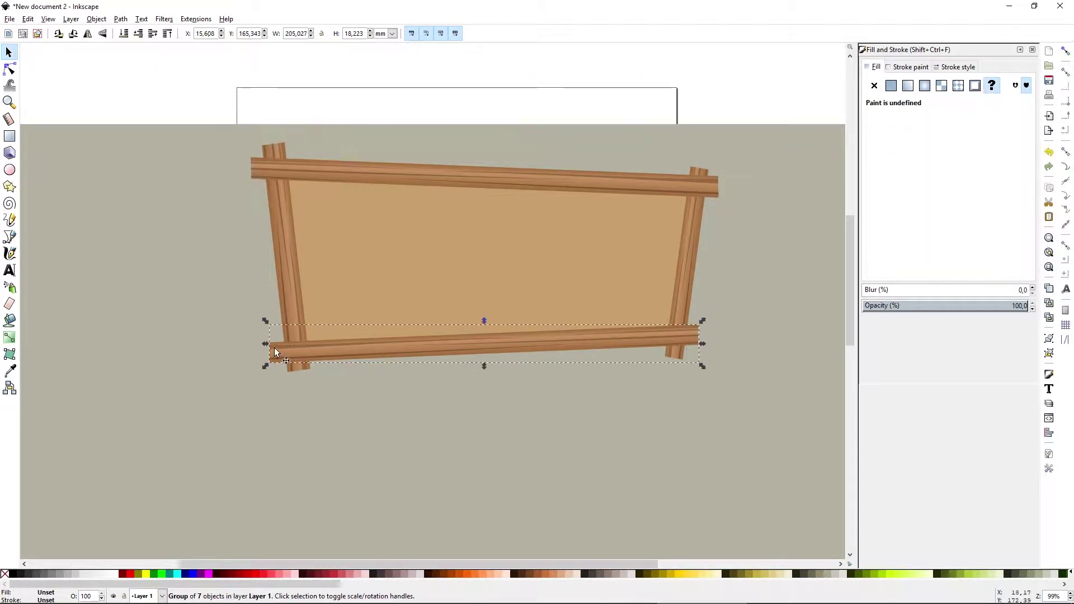
pyautogui.moveTo(467, 328); pyautogui.dragTo(451, 339)
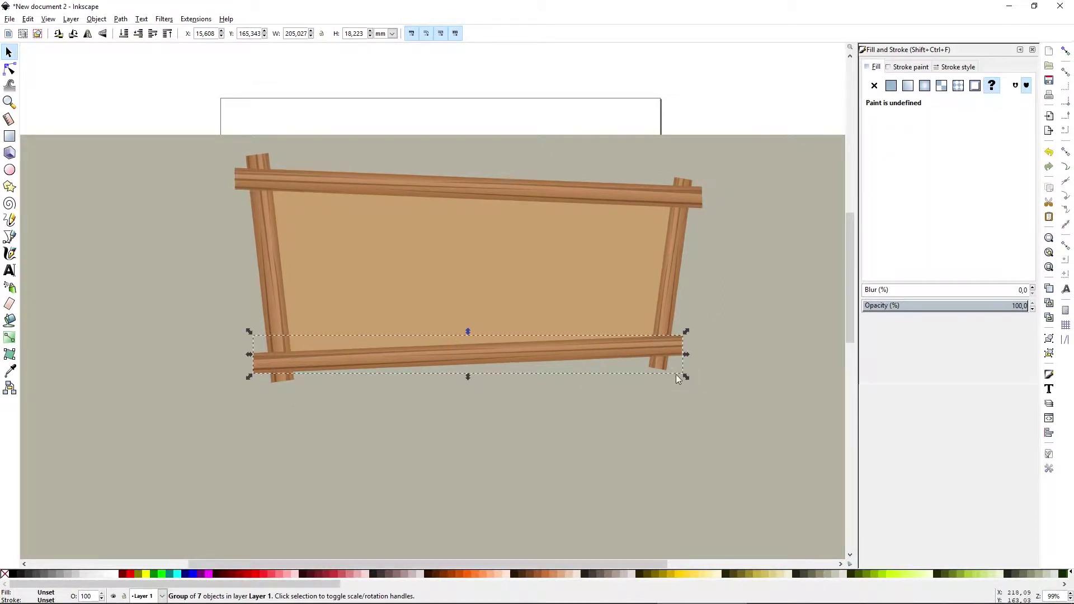
pyautogui.click(735, 91)
pyautogui.scroll(-1, 535, 292)
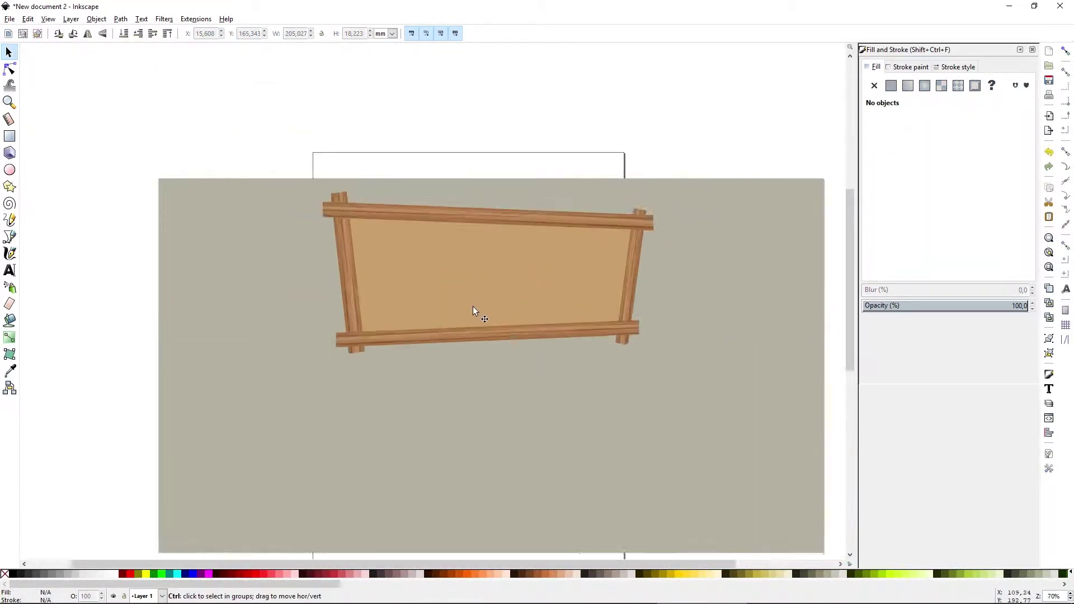
# - Nudge the upper frame plank slightly upward so it fully covers the sign panel's upper edge
pyautogui.scroll(1, 472, 306)
pyautogui.scroll(1, 408, 308)
pyautogui.scroll(1, 349, 199)
pyautogui.hscroll(-1, 349, 199)
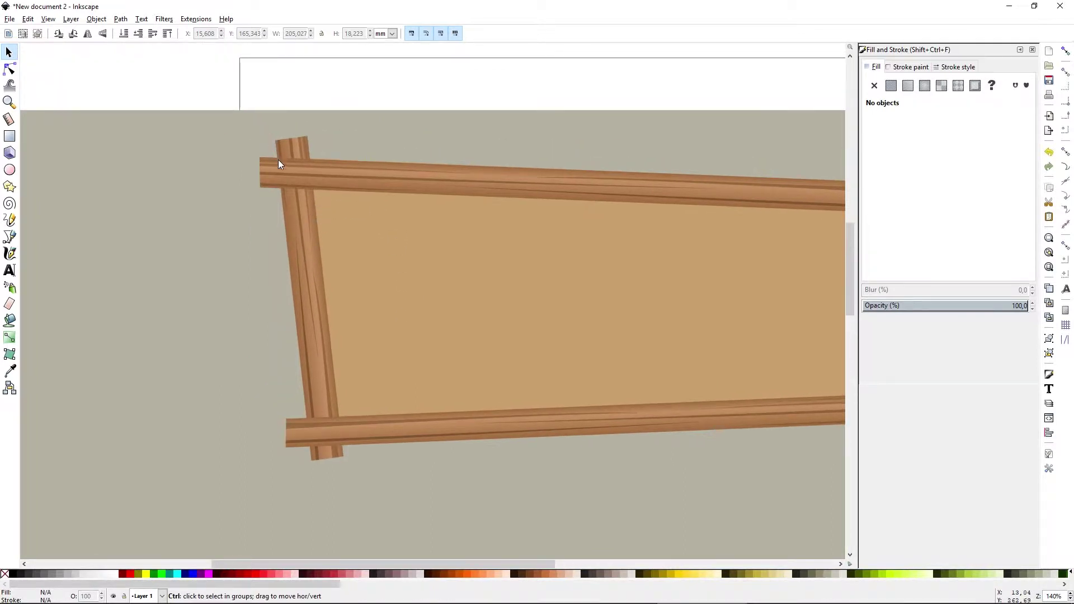
pyautogui.scroll(3, 279, 164)
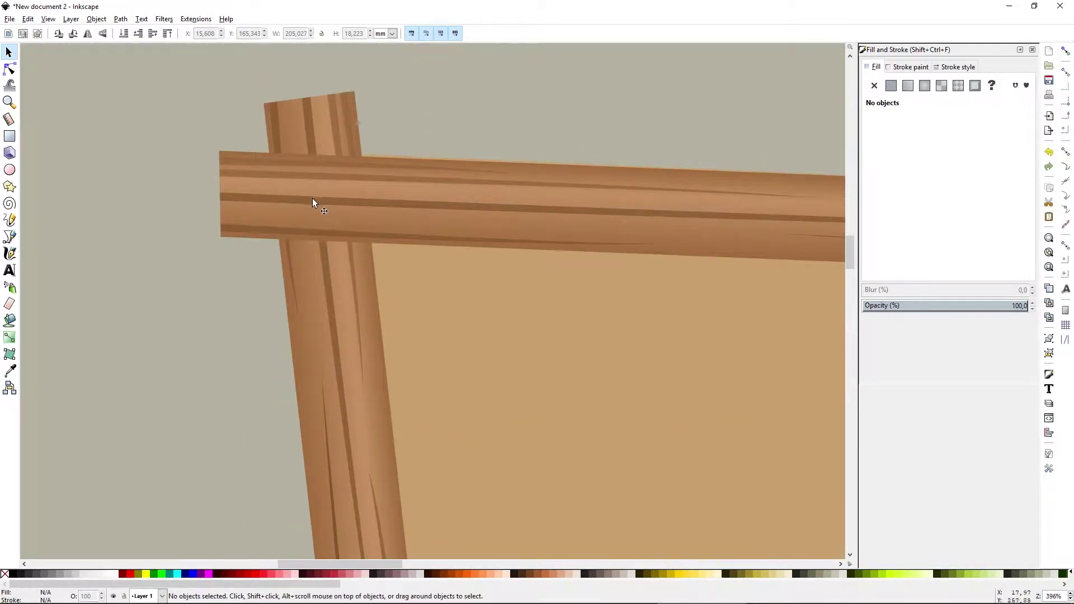
pyautogui.click(390, 206)
pyautogui.click(374, 272)
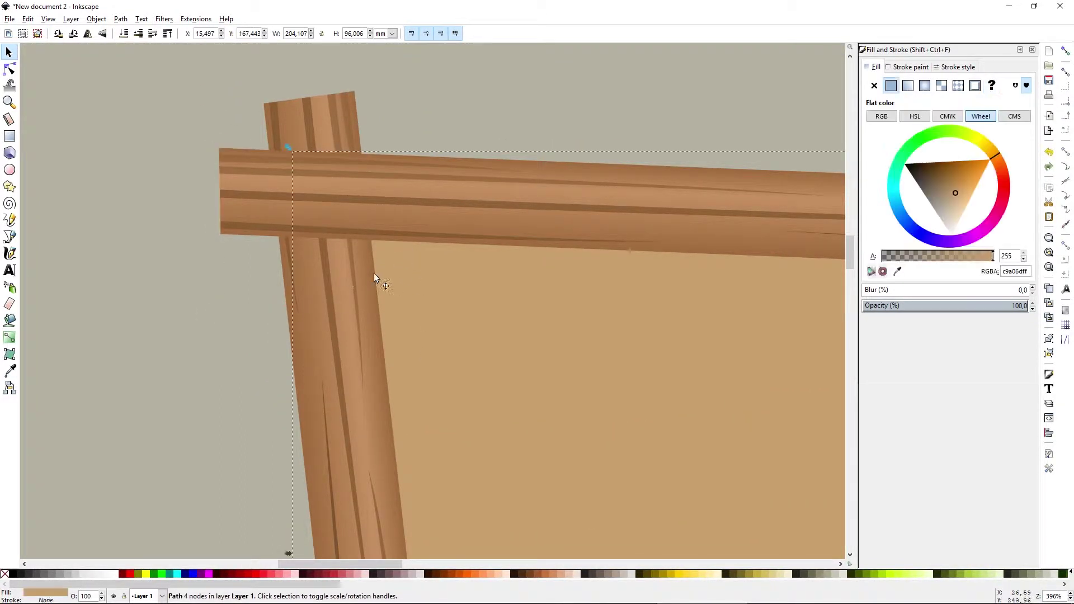
# - Draw a screw-head circle about 1.7 mm across near the upper-left plank joint's outer corner and fill it light grey (c2c2c2)
pyautogui.press('e')
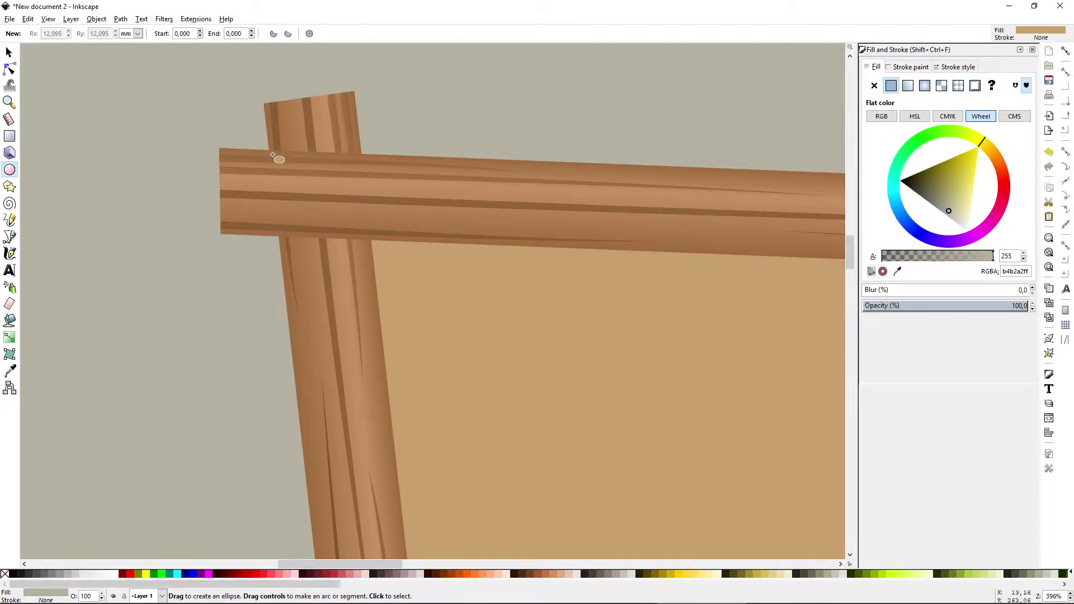
pyautogui.moveTo(274, 156); pyautogui.dragTo(286, 169)
pyautogui.scroll(3, 226, 122)
pyautogui.click(940, 218)
# - Draw a narrow vertical bar across the grey circle and subtract it with Difference to form the screw slot
pyautogui.press('r')
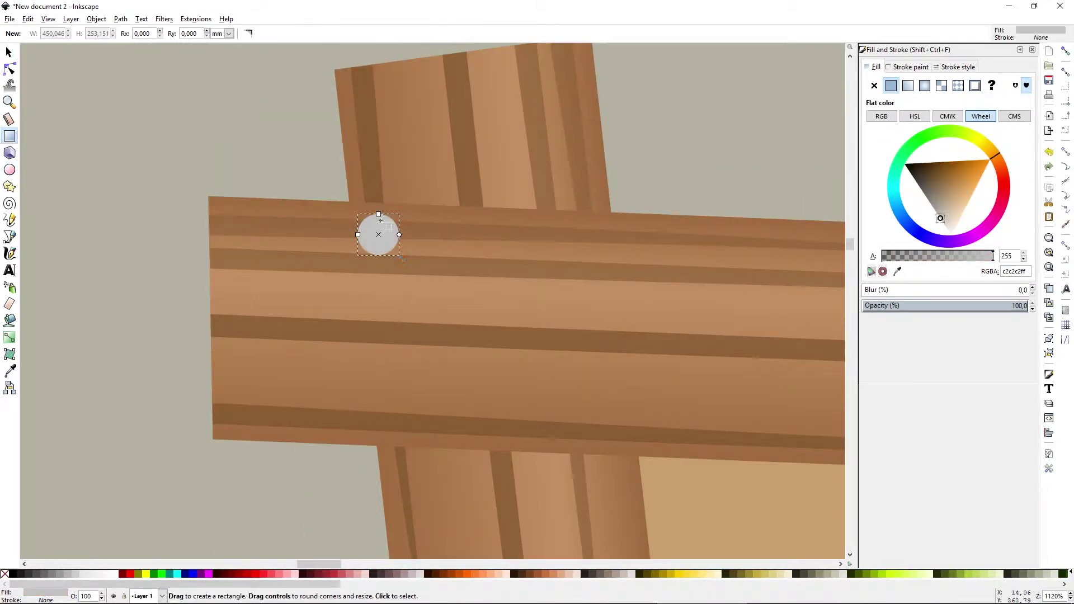
pyautogui.moveTo(375, 209); pyautogui.dragTo(385, 261)
pyautogui.press('s')
pyautogui.keyDown('shift'); pyautogui.click(392, 237); pyautogui.keyUp('shift')
pyautogui.hotkey('ctrl', '-')
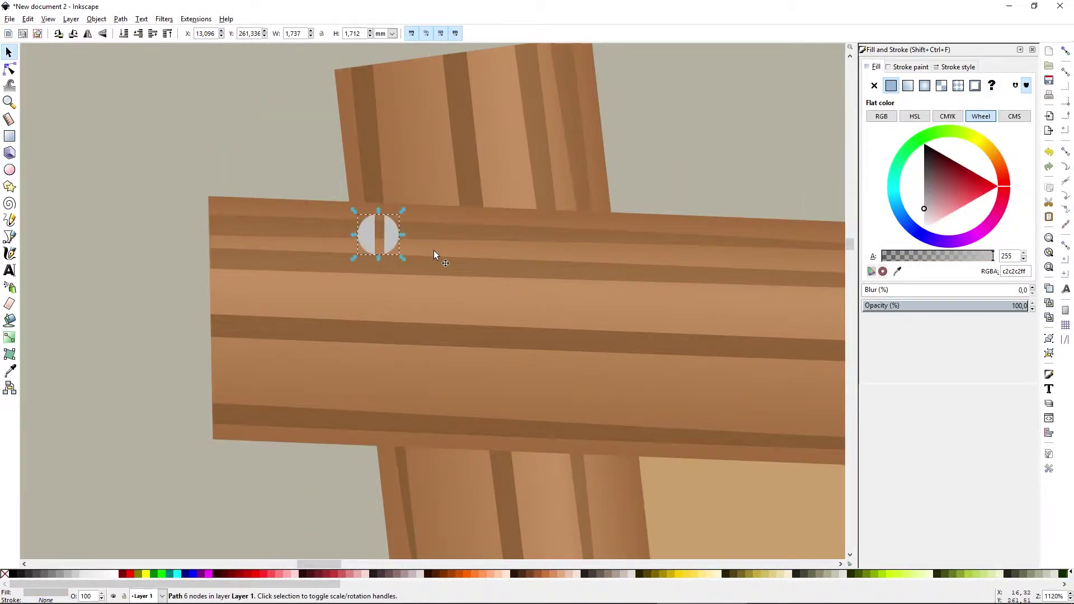
pyautogui.click(379, 236)
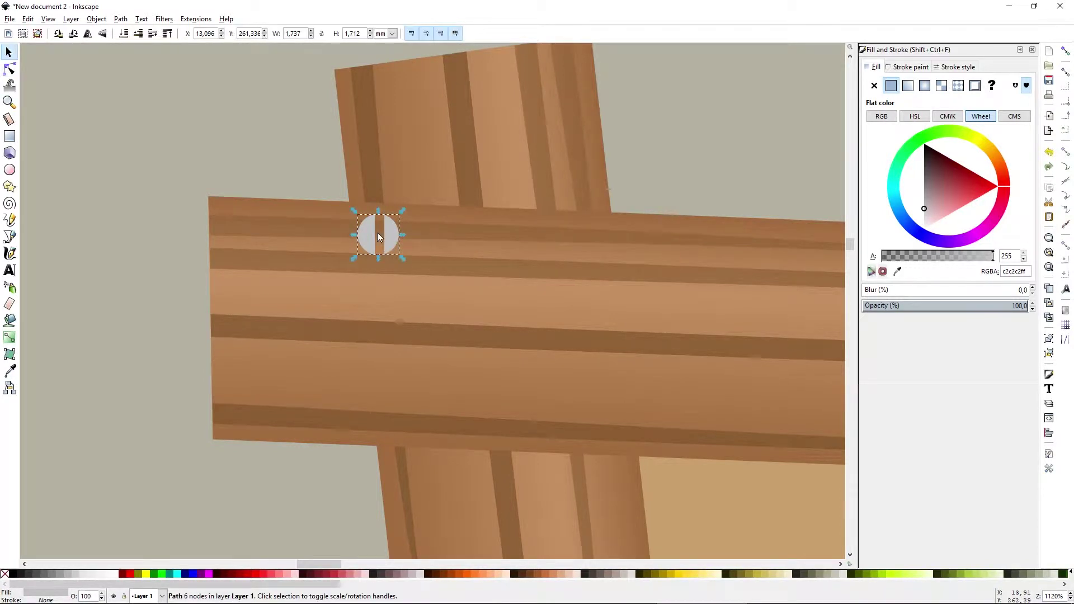
pyautogui.click(121, 19)
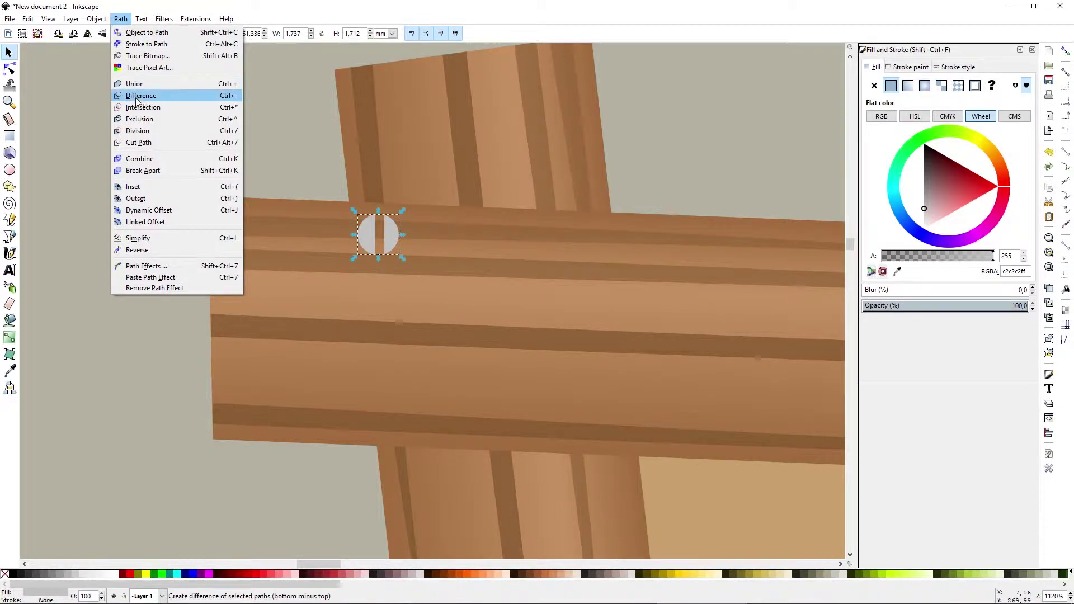
pyautogui.click(325, 130)
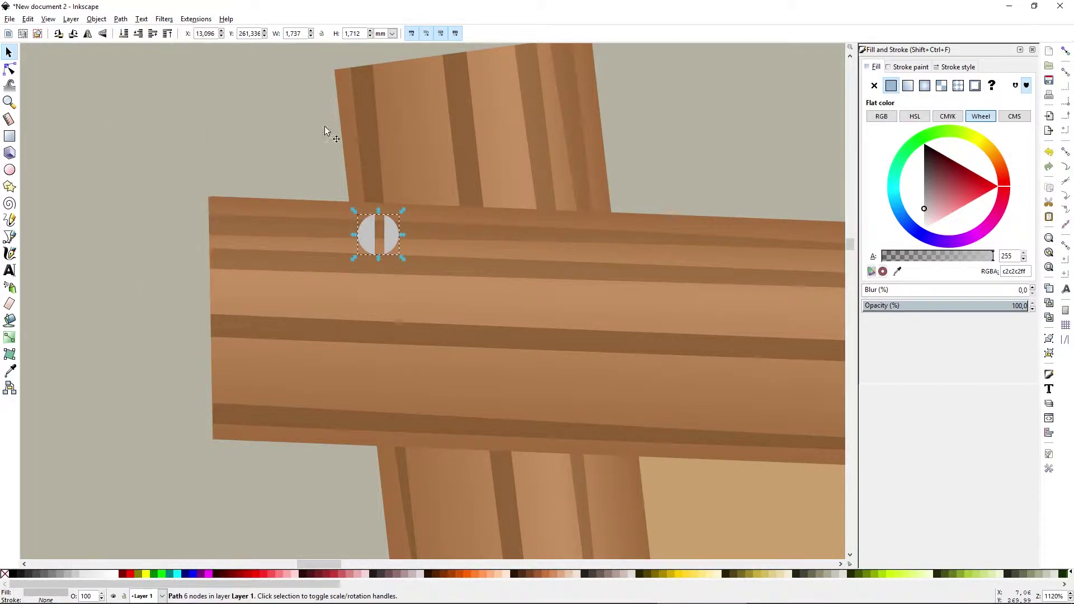
# - Draw a second grey circle about 2.4 mm across below the screw head and lay a narrow vertical bar across it
pyautogui.press('e')
pyautogui.moveTo(379, 286)
pyautogui.mouseDown()
pyautogui.moveTo(438, 342)
pyautogui.moveTo(406, 358)
pyautogui.mouseUp()
pyautogui.press('s')
pyautogui.press('r')
pyautogui.moveTo(387, 291); pyautogui.dragTo(405, 375)
pyautogui.press('s')
pyautogui.moveTo(396, 370); pyautogui.dragTo(391, 372)
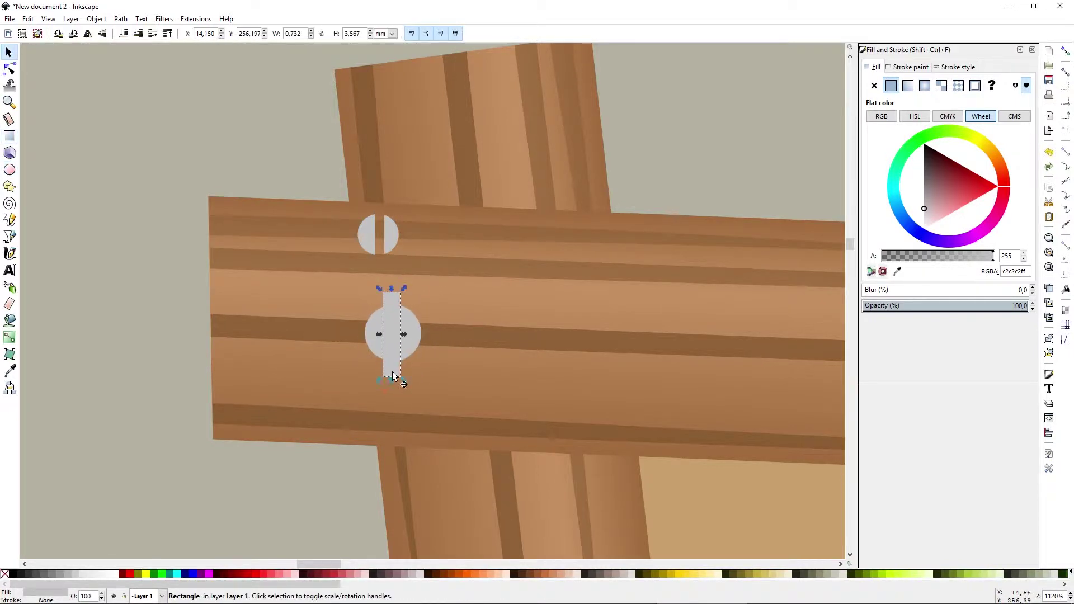
# - Subtract the vertical bar from the second circle with Difference, and delete the resulting screw head
pyautogui.keyDown('shift'); pyautogui.click(415, 327); pyautogui.keyUp('shift')
pyautogui.click(121, 19)
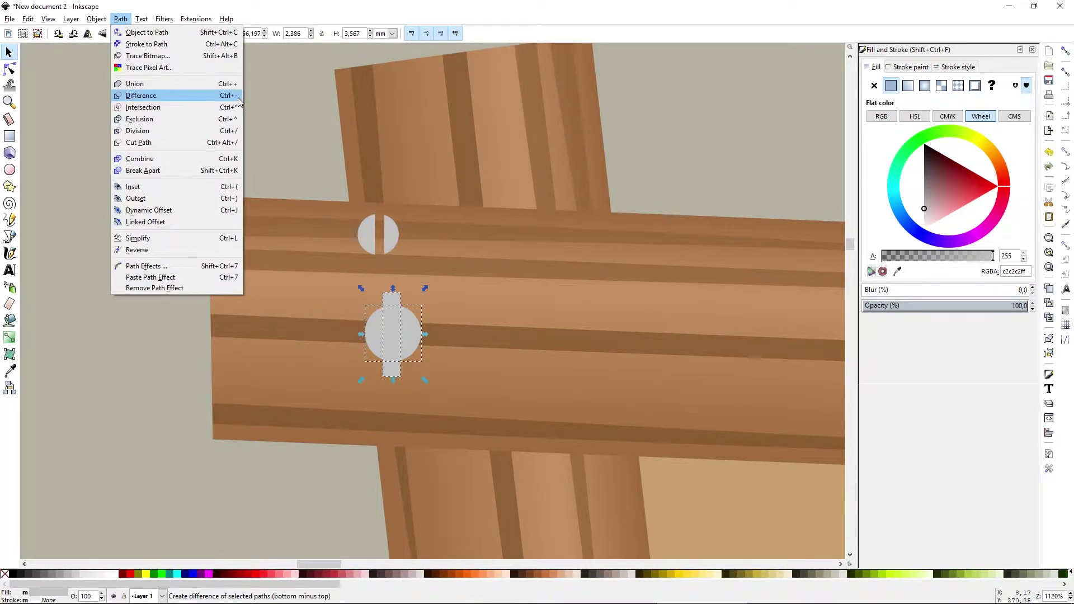
pyautogui.click(146, 96)
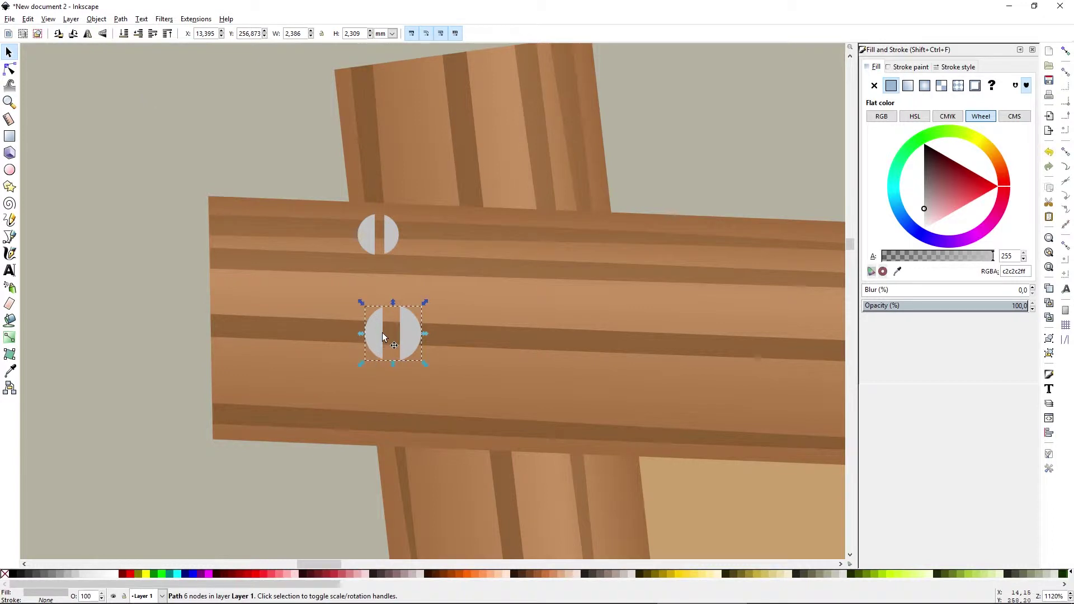
pyautogui.click(387, 356)
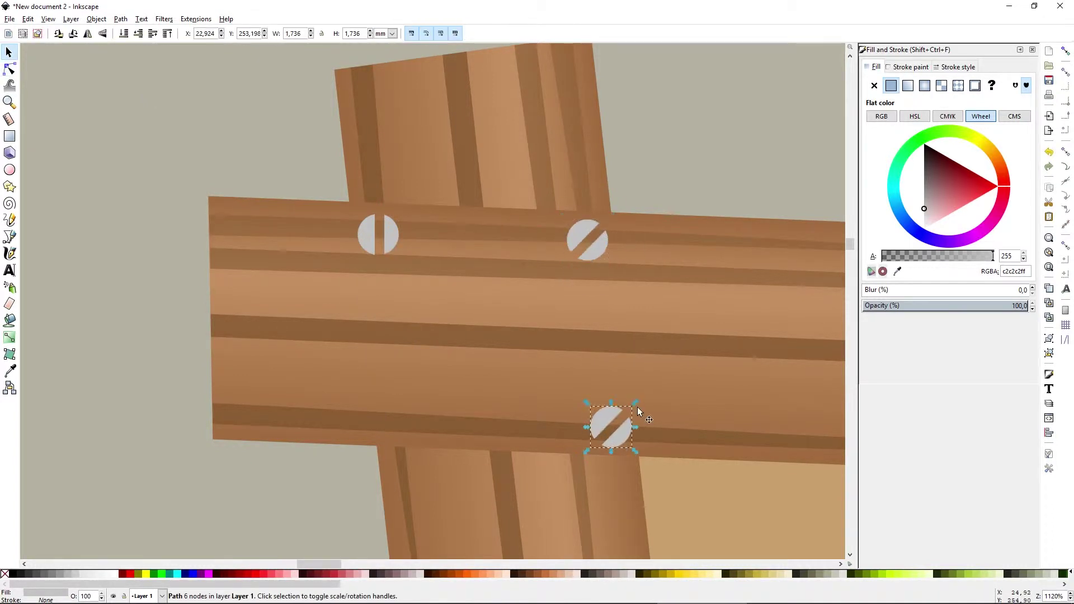
# - Rotate the lower-right screw head to a different slot angle and place a rotated duplicate at the joint's lower-left corner
pyautogui.click(621, 420)
pyautogui.moveTo(635, 402); pyautogui.dragTo(636, 451)
pyautogui.hotkey('ctrl', 'd')
pyautogui.moveTo(611, 427); pyautogui.dragTo(400, 419)
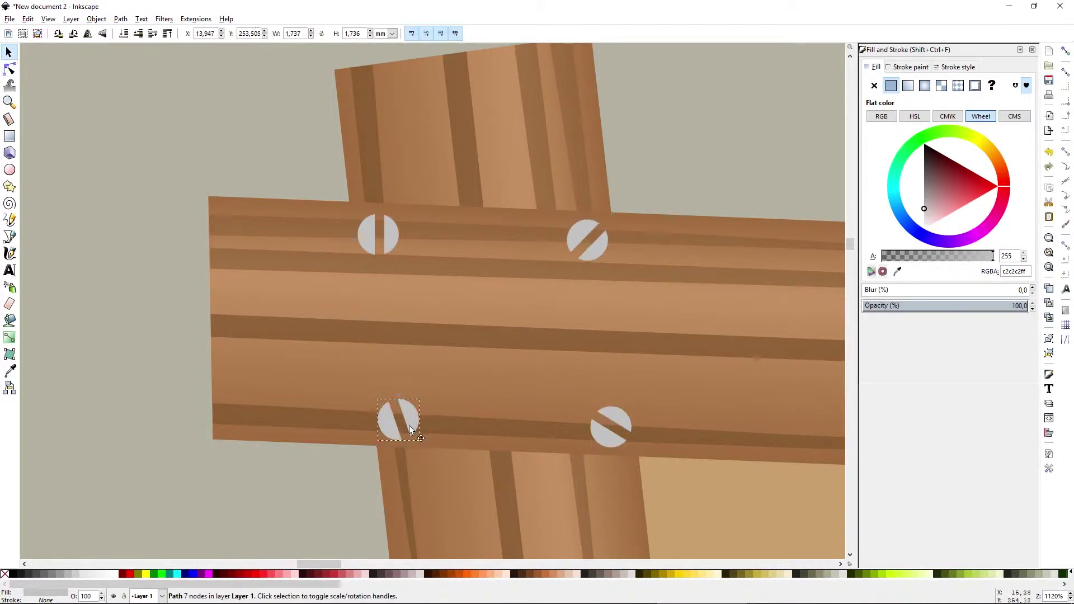
# - Duplicate the set of four screw heads onto the frame's other three corner joints, aligning the copies with the planks
pyautogui.scroll(-2, 419, 132)
pyautogui.moveTo(399, 183); pyautogui.dragTo(404, 187)
pyautogui.press('n')
pyautogui.moveTo(381, 145); pyautogui.dragTo(610, 351)
pyautogui.press('s')
pyautogui.hotkey('ctrl', 'd')
pyautogui.scroll(-4, 224, 99)
pyautogui.moveTo(283, 133); pyautogui.dragTo(828, 376)
pyautogui.hscroll(10, 503, 336)
pyautogui.scroll(2, 446, 328)
pyautogui.moveTo(359, 407); pyautogui.dragTo(362, 409)
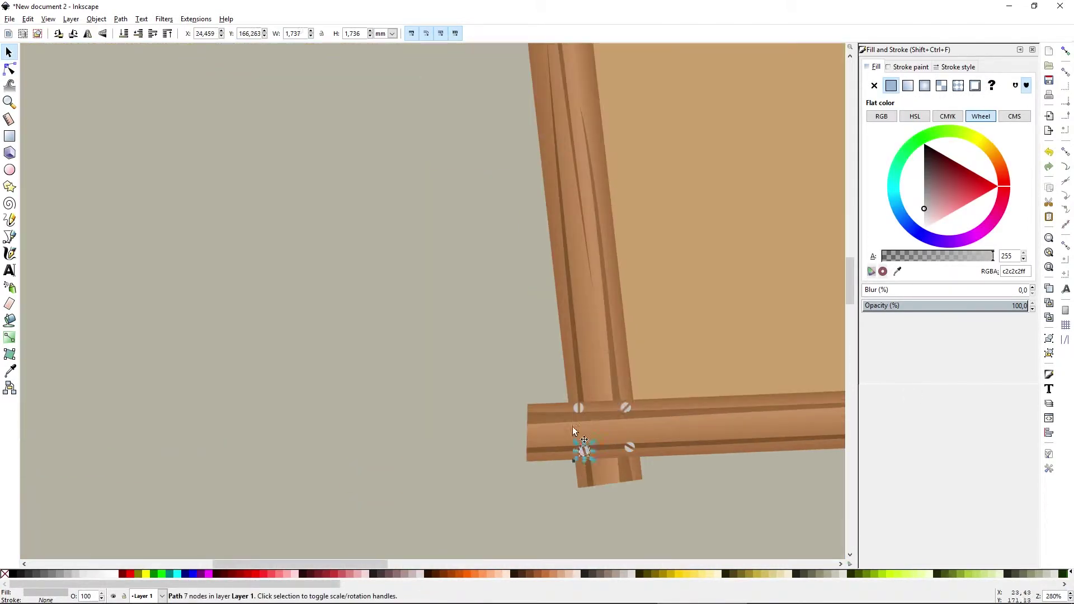
pyautogui.click(626, 408)
pyautogui.scroll(-3, 688, 431)
pyautogui.moveTo(683, 429); pyautogui.dragTo(343, 407)
pyautogui.press('Escape')
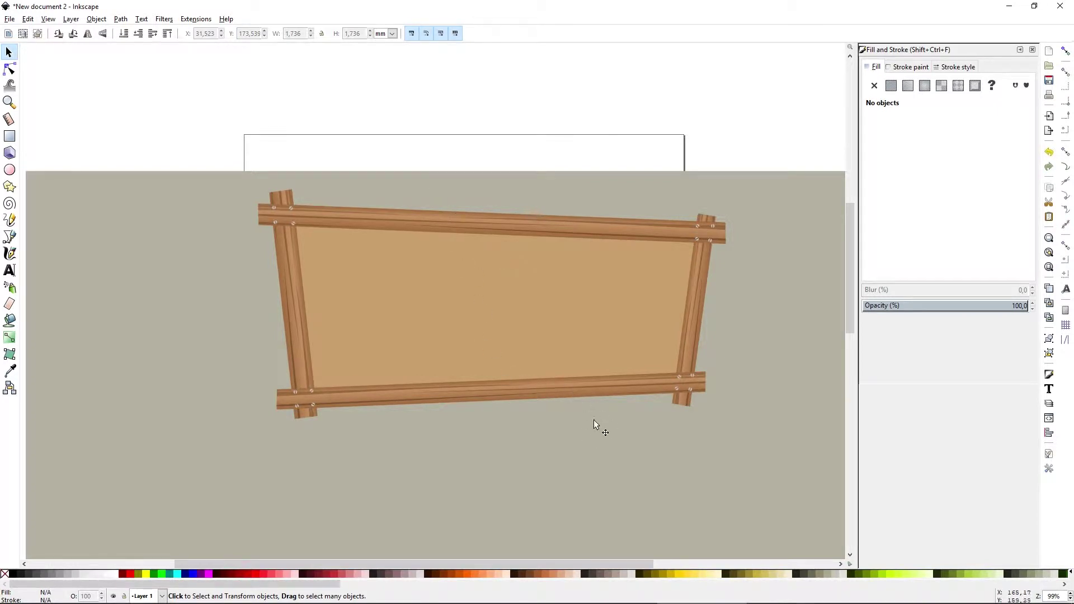
pyautogui.moveTo(591, 418); pyautogui.dragTo(529, 399)
# - Switch to dafont.com and examine the Brady Bunch Remastered cartoon font and its full character set
pyautogui.keyDown('ctrl'); pyautogui.scroll(-1, 459, 374); pyautogui.keyUp('ctrl')
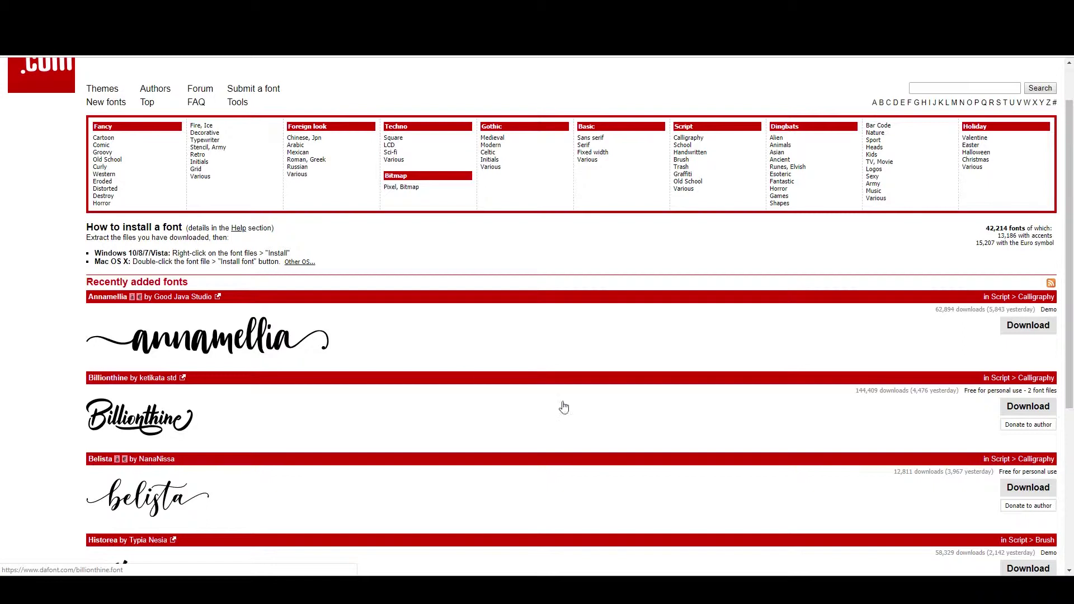
pyautogui.scroll(1, 554, 409)
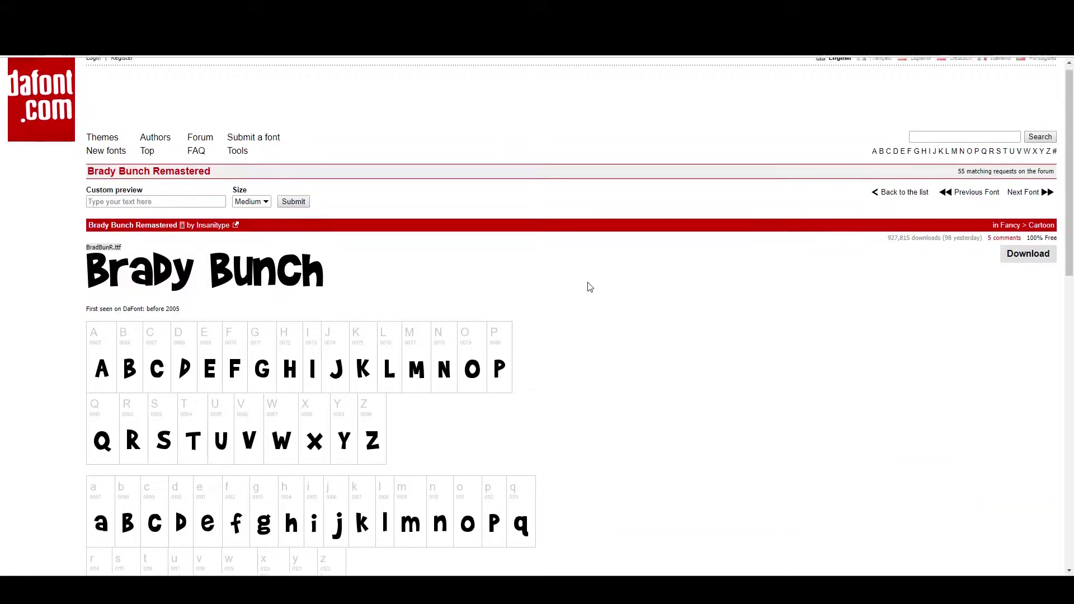
pyautogui.scroll(-1, 588, 285)
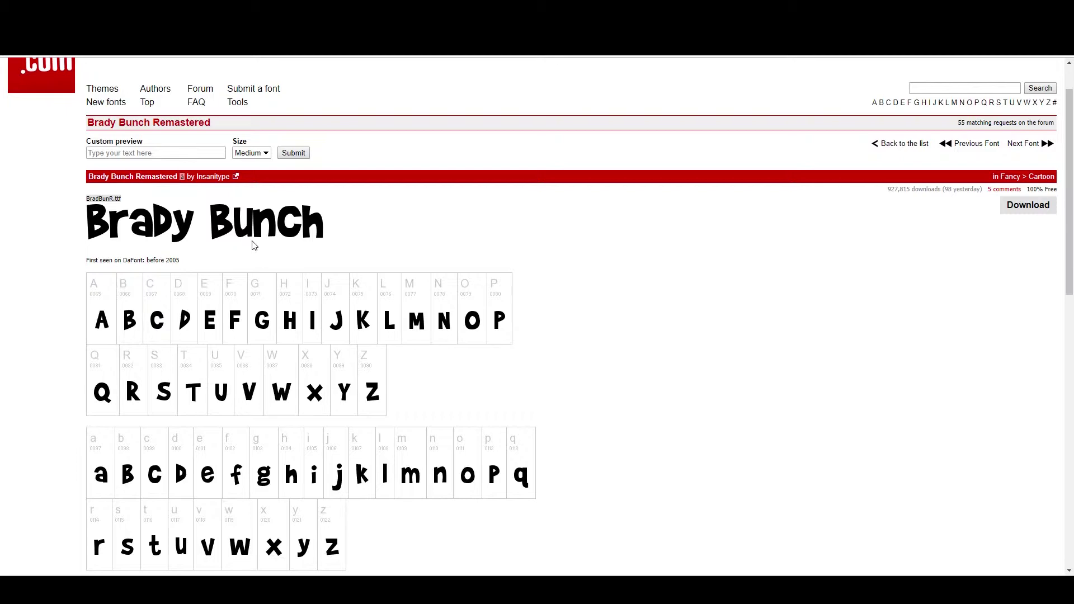
pyautogui.scroll(1, 253, 245)
pyautogui.scroll(-1, 152, 282)
pyautogui.scroll(1, 140, 246)
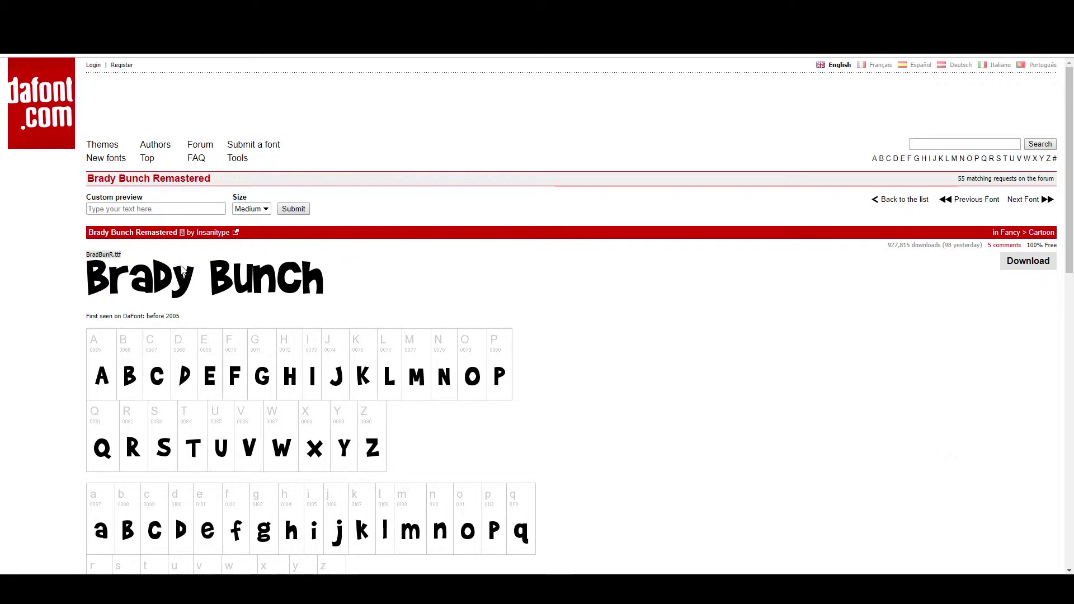
pyautogui.scroll(-1, 330, 297)
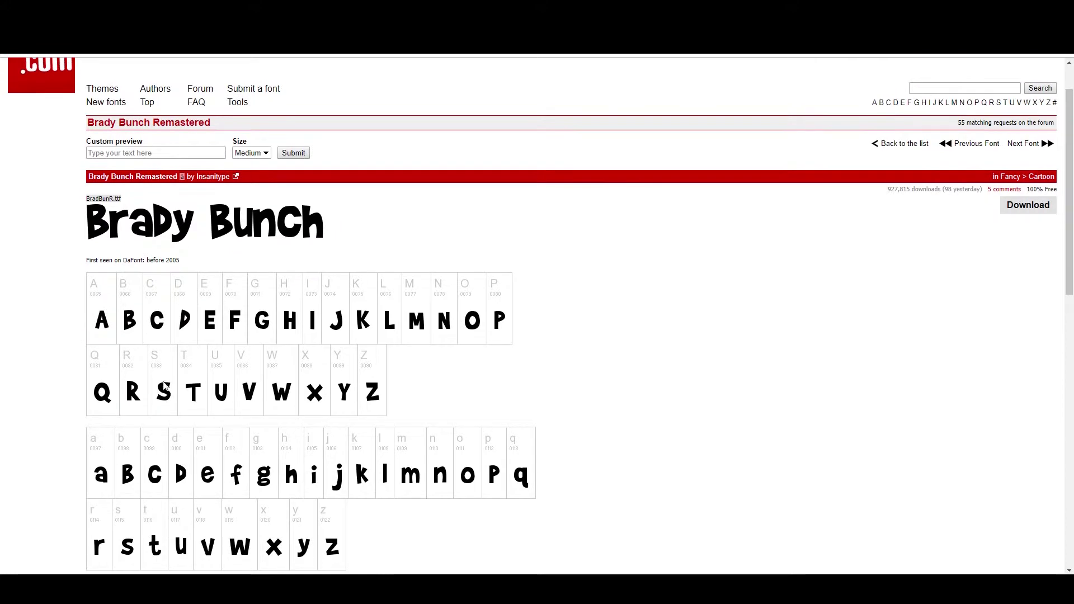
pyautogui.scroll(1, 157, 403)
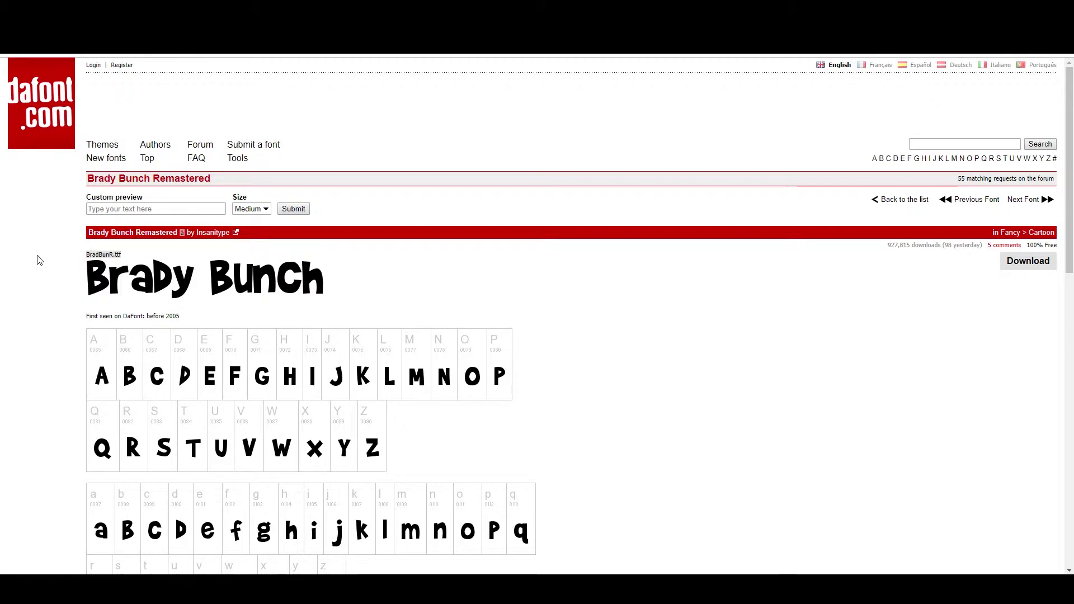
pyautogui.scroll(-5, 62, 364)
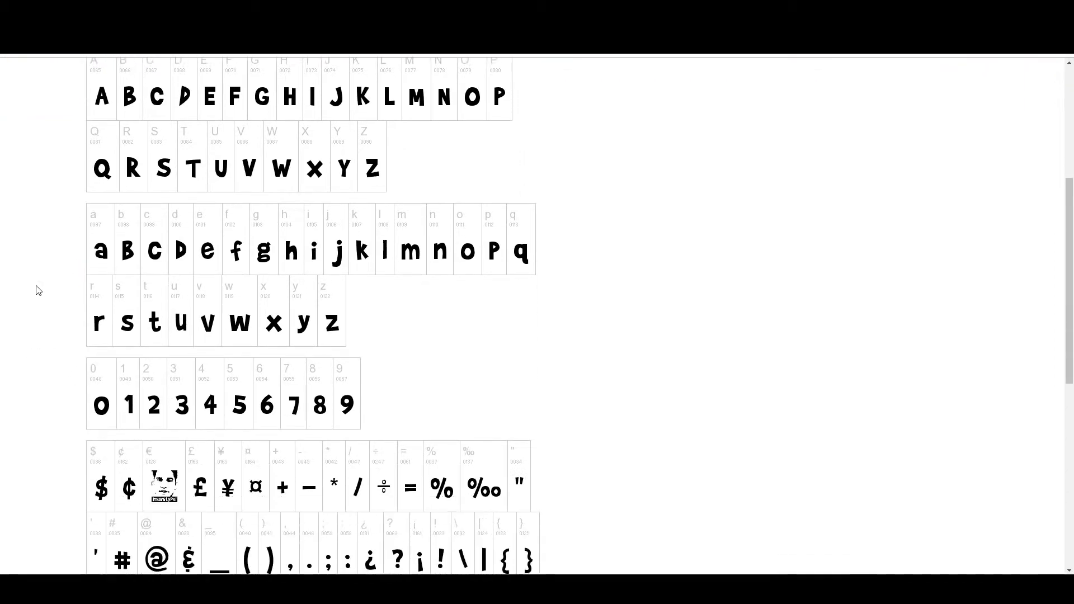
pyautogui.scroll(-2, 24, 355)
pyautogui.scroll(7, 24, 355)
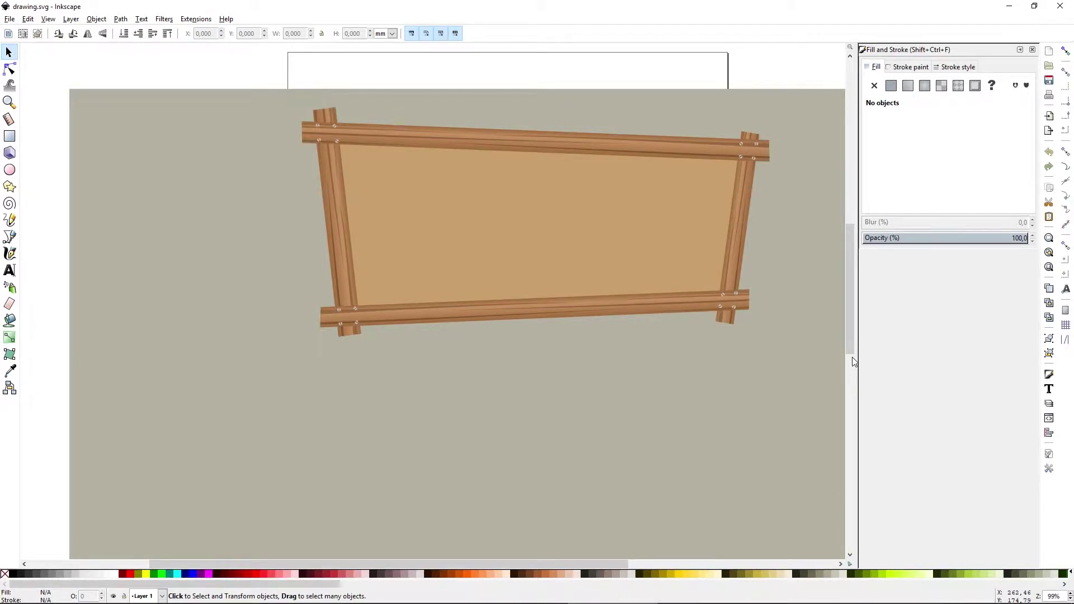
# - Examine the Text tool's list of installed fonts for Brady Bunch Remastered
pyautogui.moveTo(670, 387); pyautogui.dragTo(653, 411)
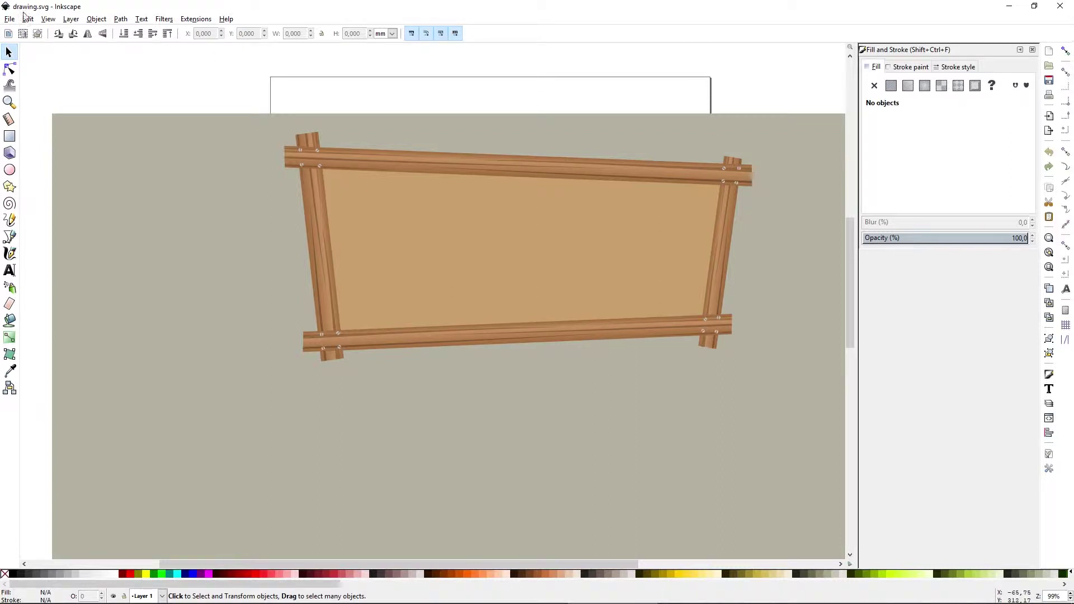
pyautogui.press('t')
pyautogui.click(125, 34)
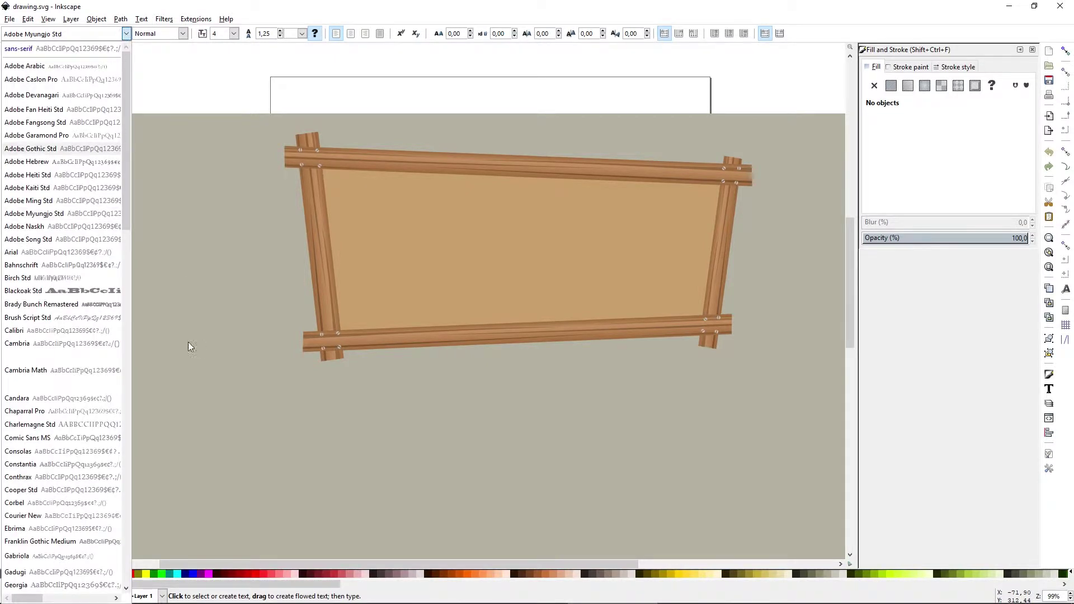
pyautogui.scroll(-2, 76, 484)
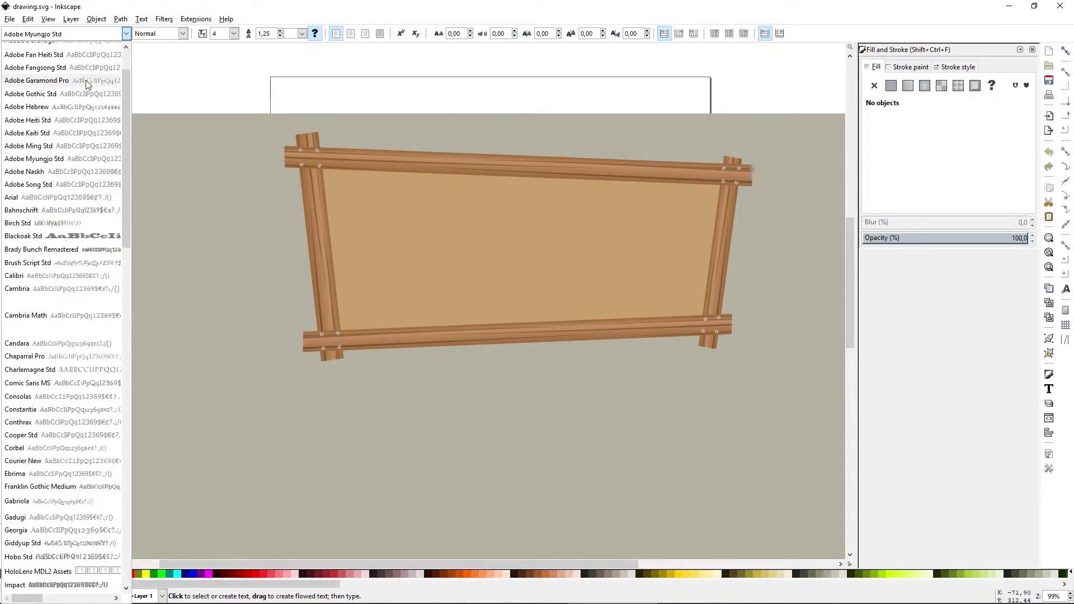
pyautogui.click(126, 34)
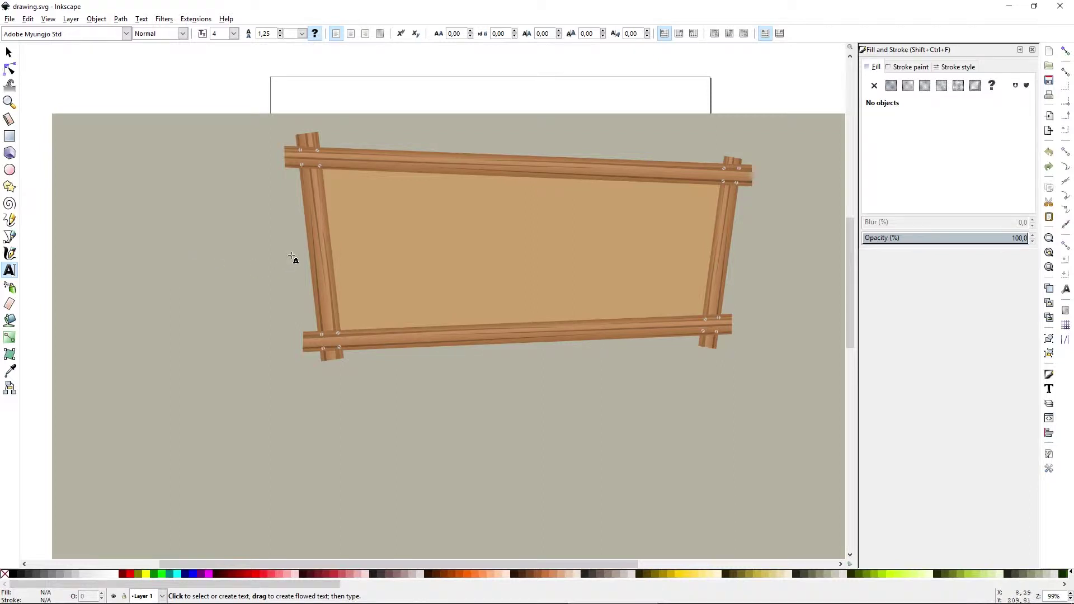
pyautogui.press('F1')
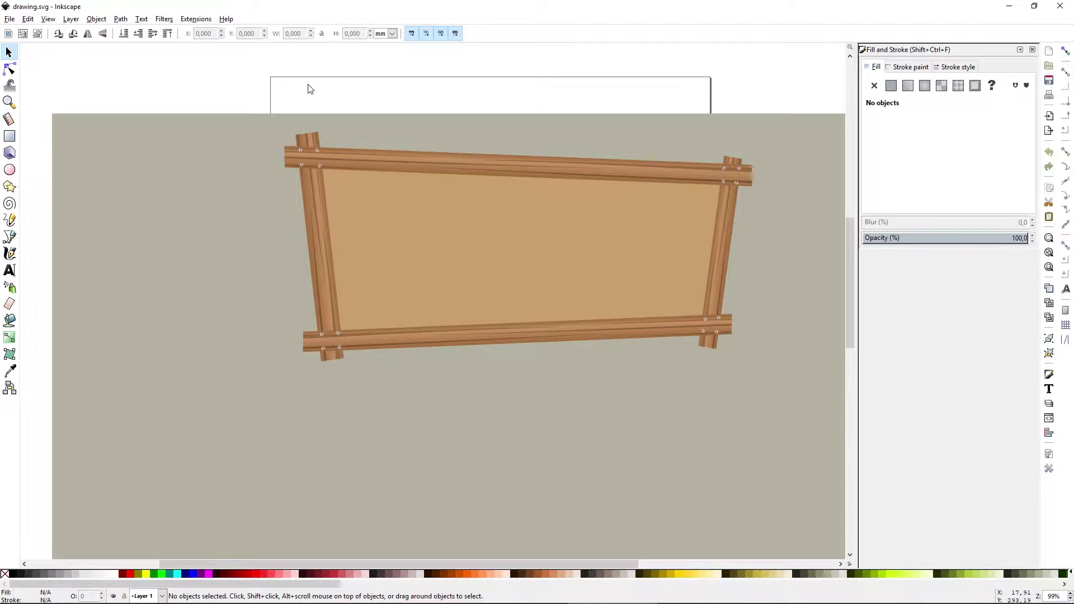
pyautogui.moveTo(263, 72); pyautogui.dragTo(704, 109)
pyautogui.press('t')
pyautogui.click(127, 33)
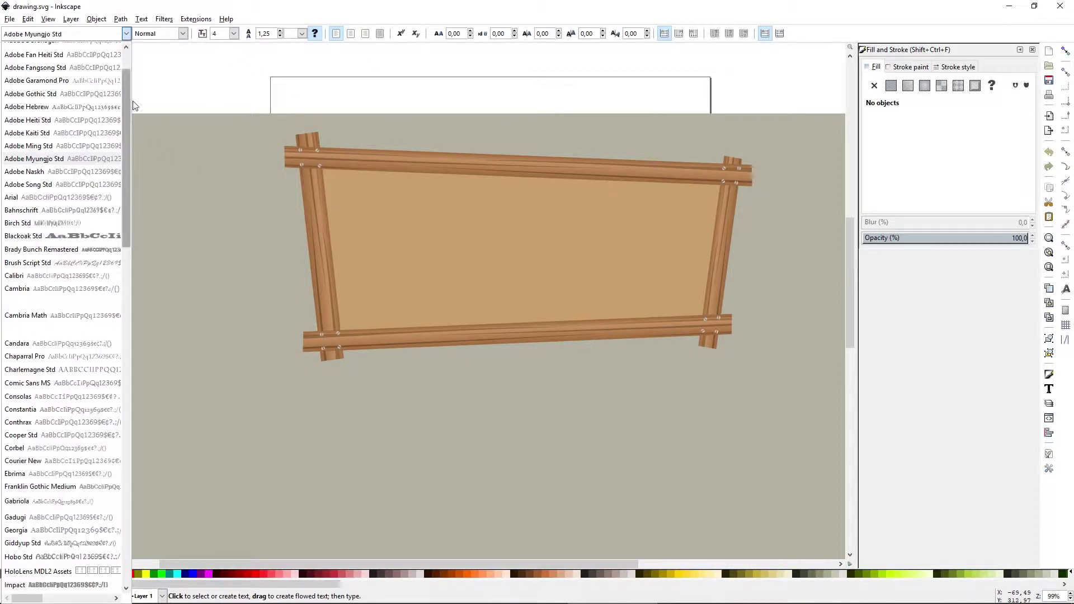
pyautogui.scroll(-8, 98, 282)
pyautogui.scroll(3, 101, 280)
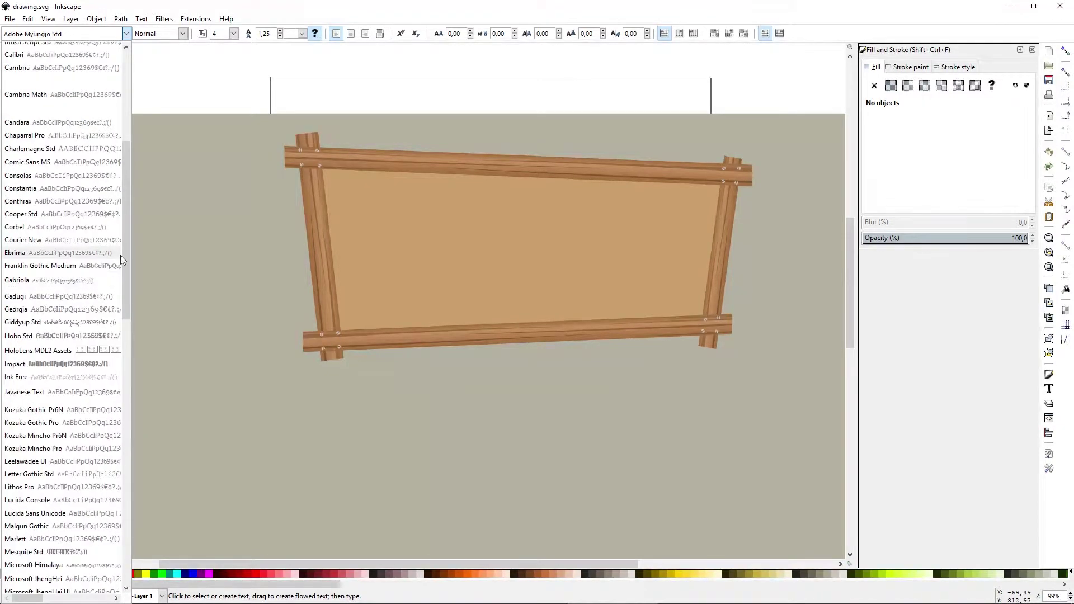
pyautogui.scroll(6, 118, 170)
pyautogui.click(129, 35)
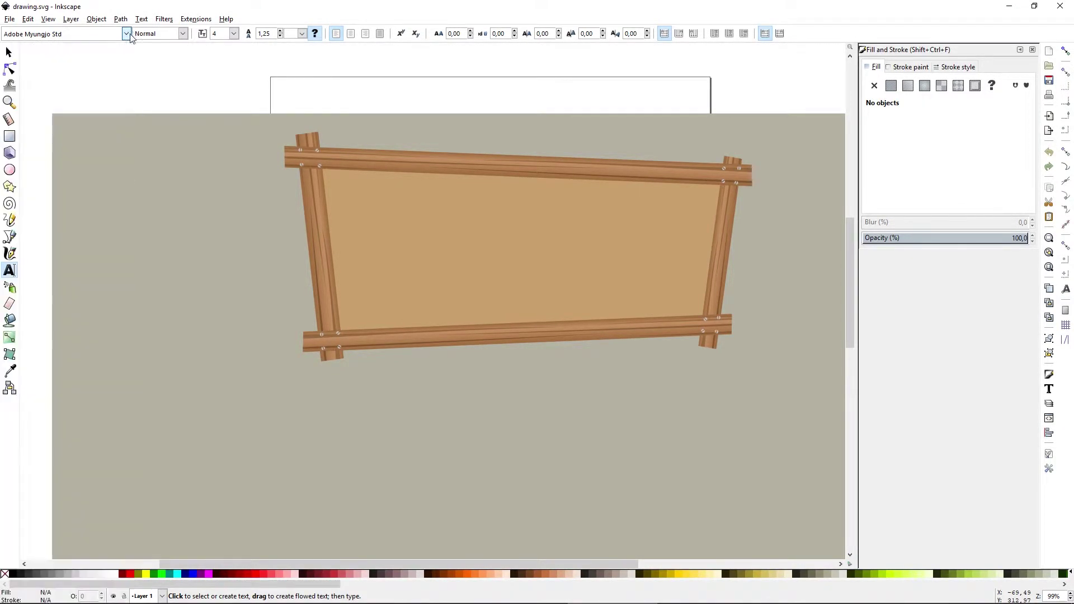
pyautogui.press('s')
pyautogui.hscroll(2, 382, 193)
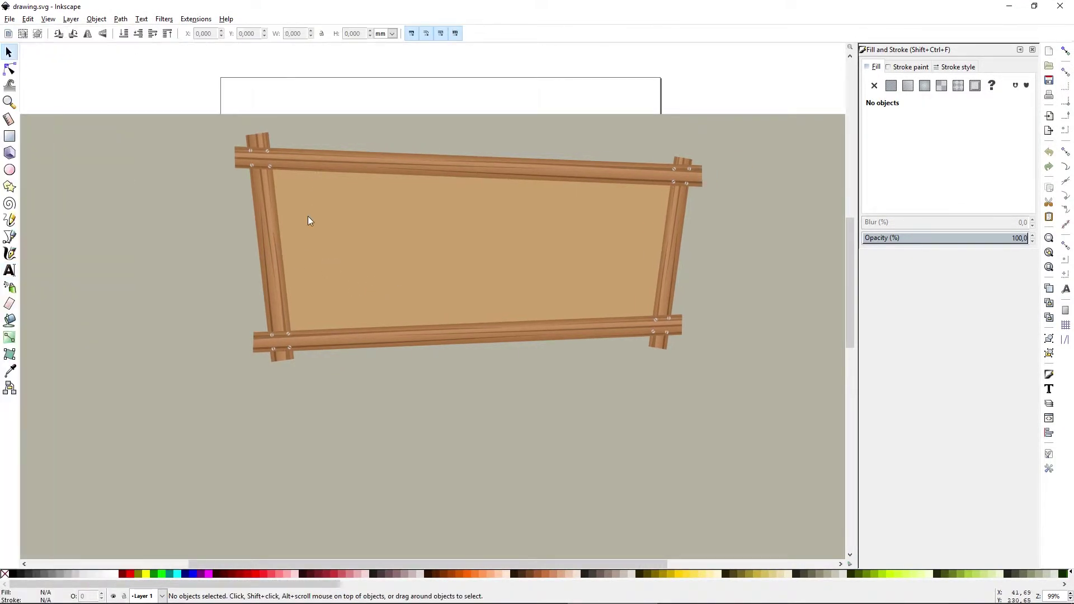
# - Try to choose the Brady Bunch Remastered font for the Text tool before any text is placed
pyautogui.press('t')
pyautogui.tripleClick(90, 35)
pyautogui.write('brad')
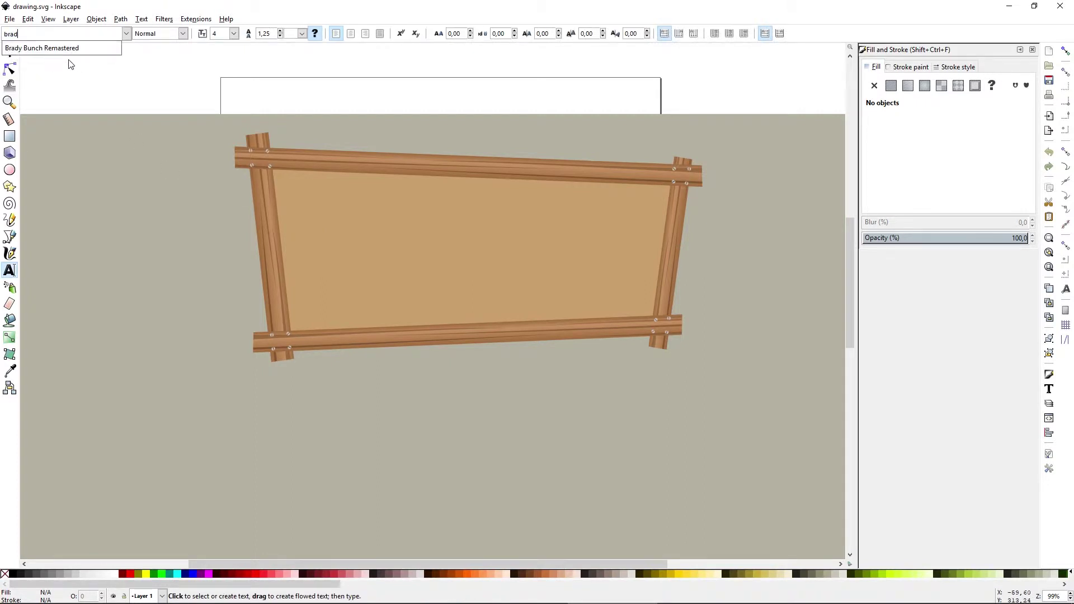
pyautogui.click(103, 47)
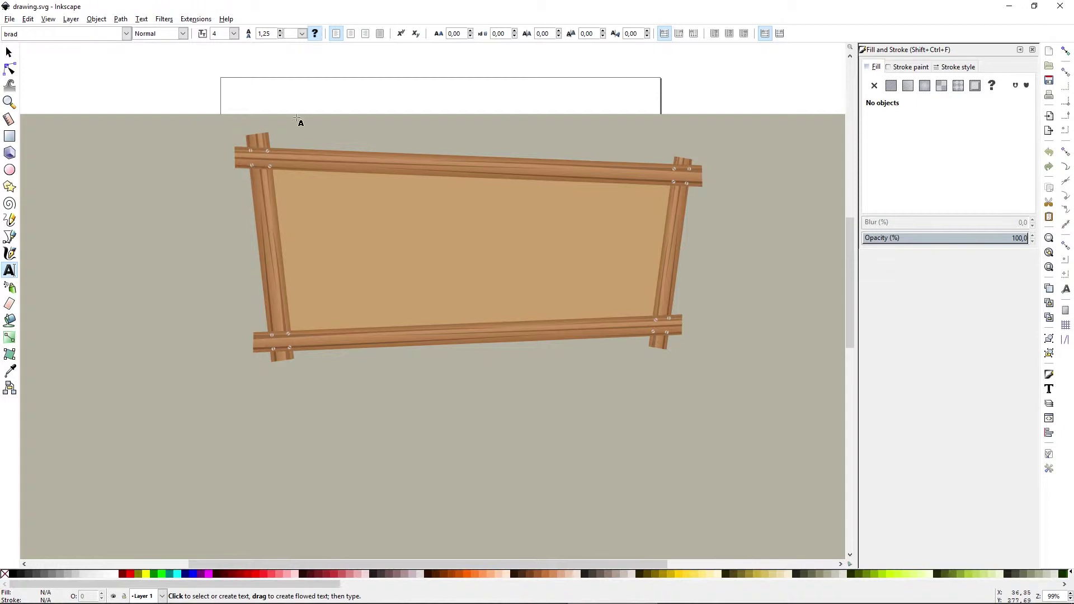
pyautogui.press('s')
# - Create a flowed text frame spanning the sign's inner board and enter "Prehistoria" in it
pyautogui.press('t')
pyautogui.moveTo(280, 180); pyautogui.dragTo(658, 319)
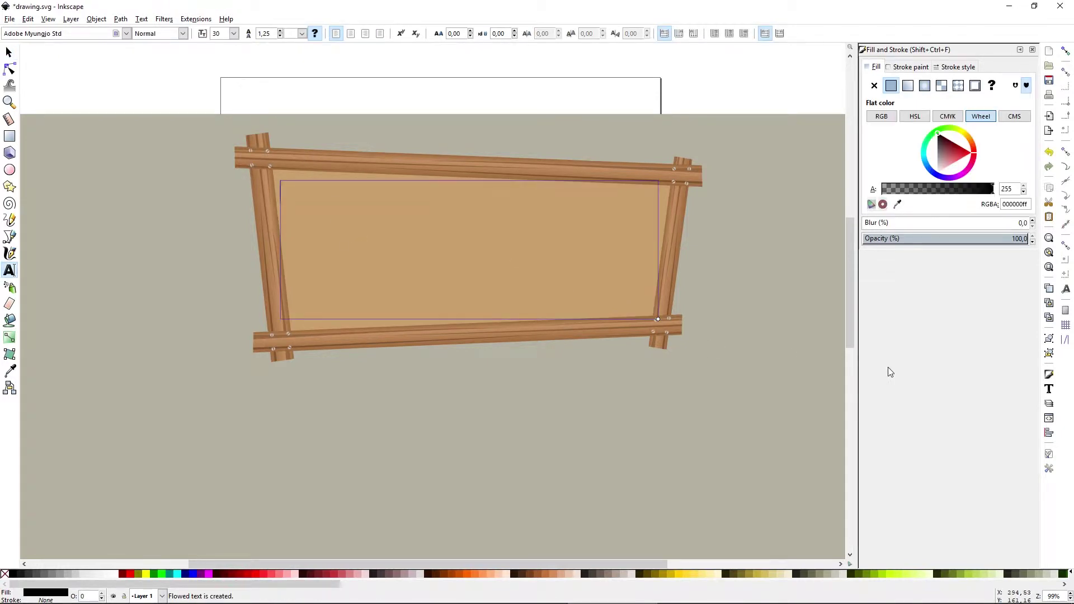
pyautogui.write('IP')
pyautogui.press('BackSpace')
pyautogui.press('BackSpace')
pyautogui.write('OP')
pyautogui.press('BackSpace')
pyautogui.press('BackSpace')
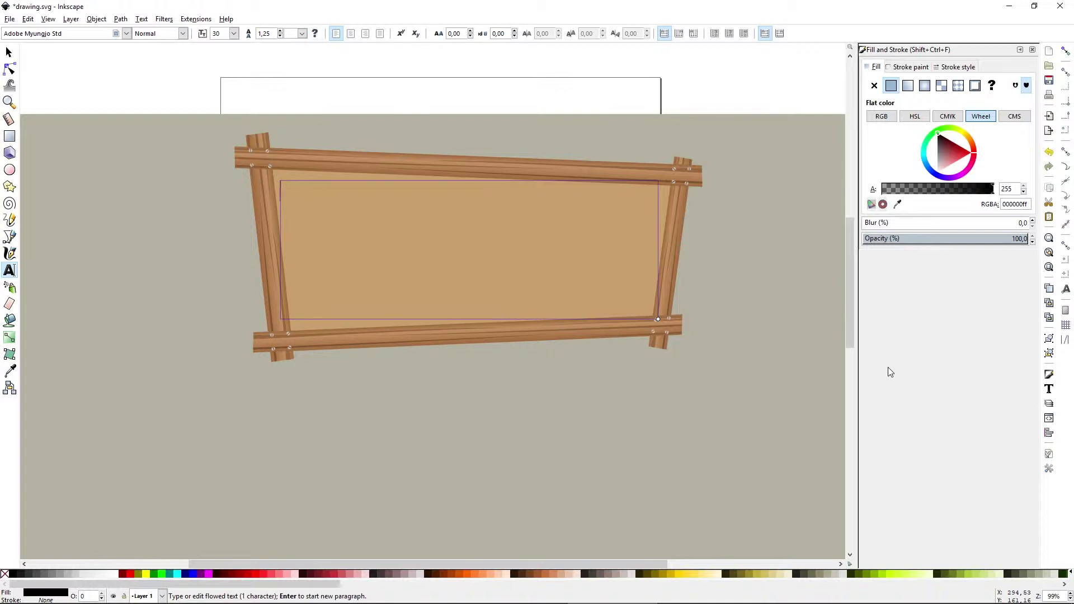
pyautogui.write('Prehistor')
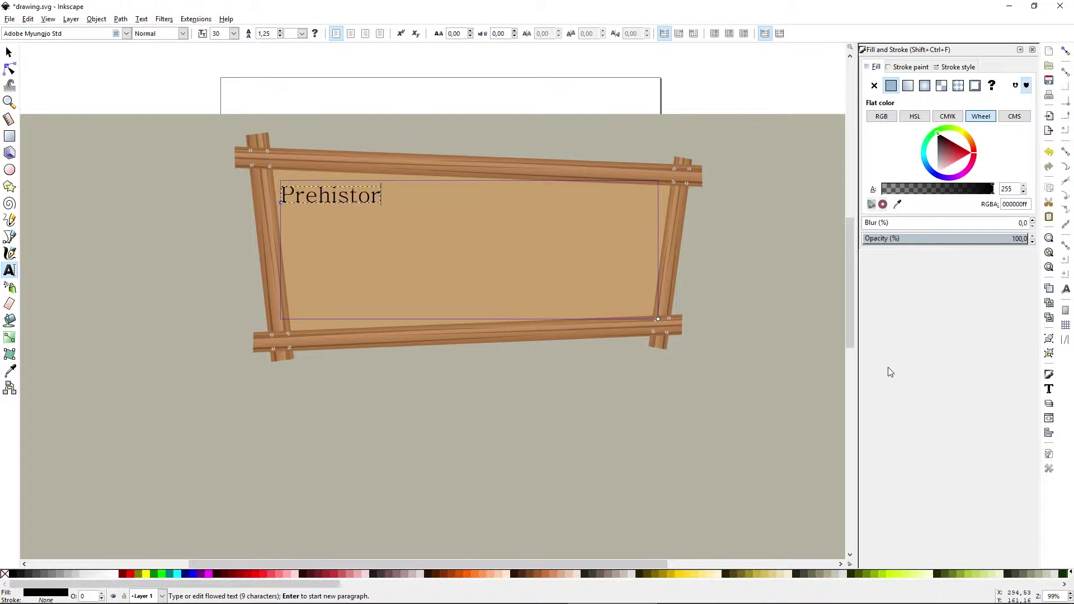
pyautogui.write('ia')
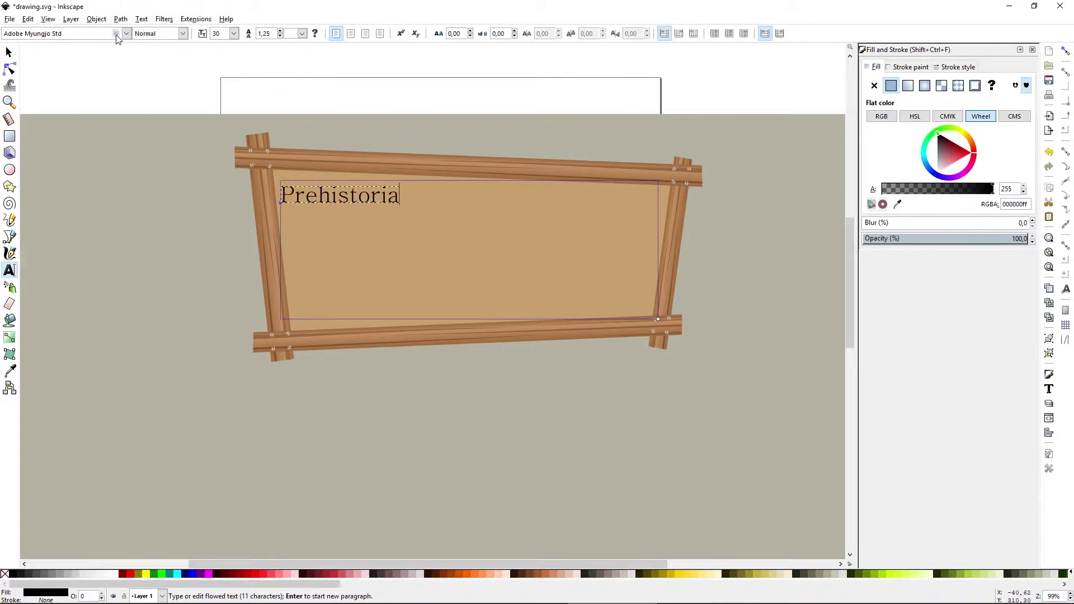
# - Set the "Prehistoria" text's font to Brady Bunch Remastered
pyautogui.moveTo(71, 34); pyautogui.dragTo(1, 34)
pyautogui.write('bar')
pyautogui.press('BackSpace')
pyautogui.press('BackSpace')
pyautogui.write('ra')
pyautogui.click(20, 47)
pyautogui.press('F1')
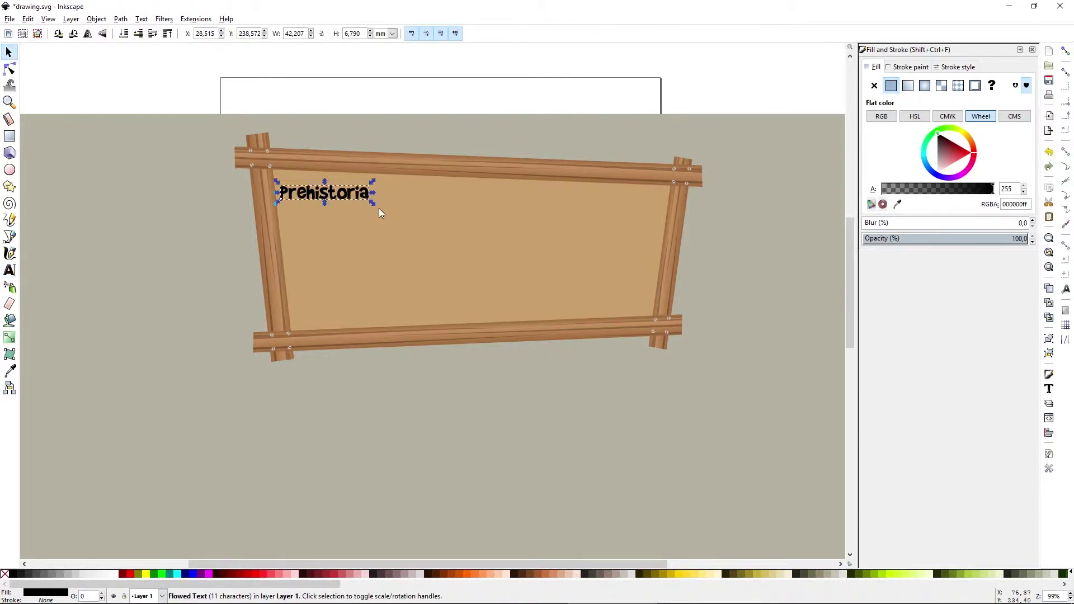
# - Enlarge the "Prehistoria" title proportionally to about 157 mm wide and center it on the sign board
pyautogui.moveTo(378, 208); pyautogui.dragTo(573, 321)
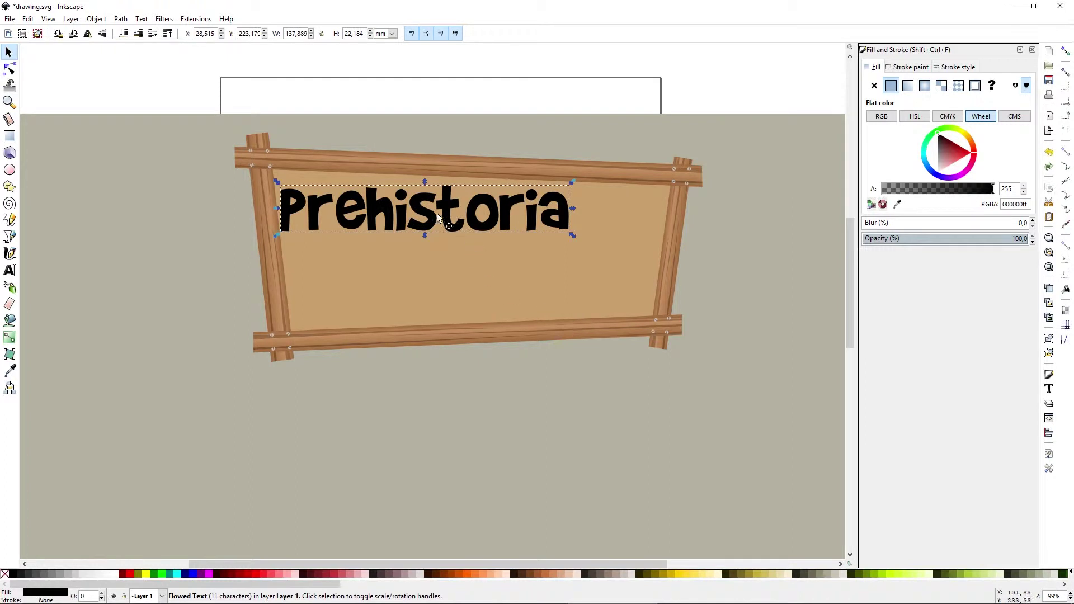
pyautogui.moveTo(438, 213); pyautogui.dragTo(488, 248)
pyautogui.moveTo(622, 269); pyautogui.dragTo(649, 222)
pyautogui.moveTo(590, 266); pyautogui.dragTo(596, 264)
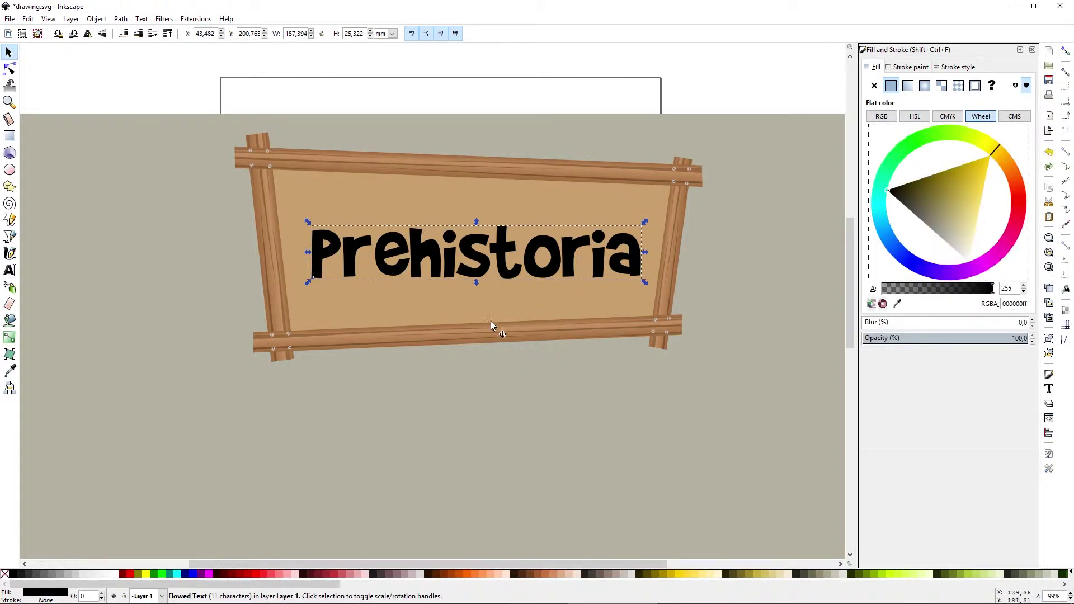
# - Fill the title with yellow ffde56, nudge it upward, and scale it down to about 147 mm wide
pyautogui.click(970, 198)
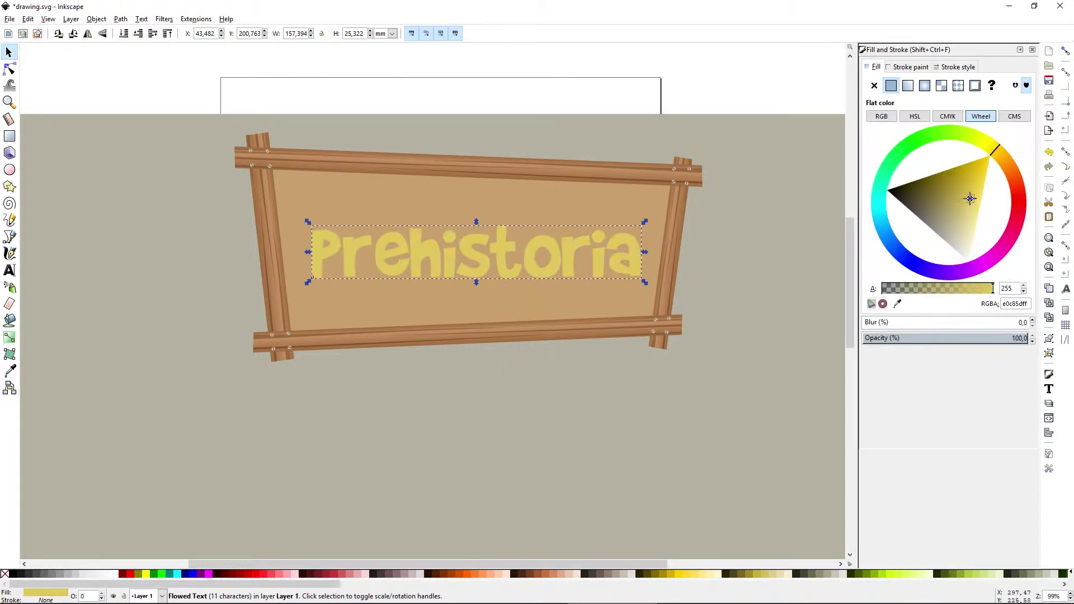
pyautogui.moveTo(971, 199)
pyautogui.mouseDown()
pyautogui.moveTo(992, 197)
pyautogui.moveTo(983, 191)
pyautogui.mouseUp()
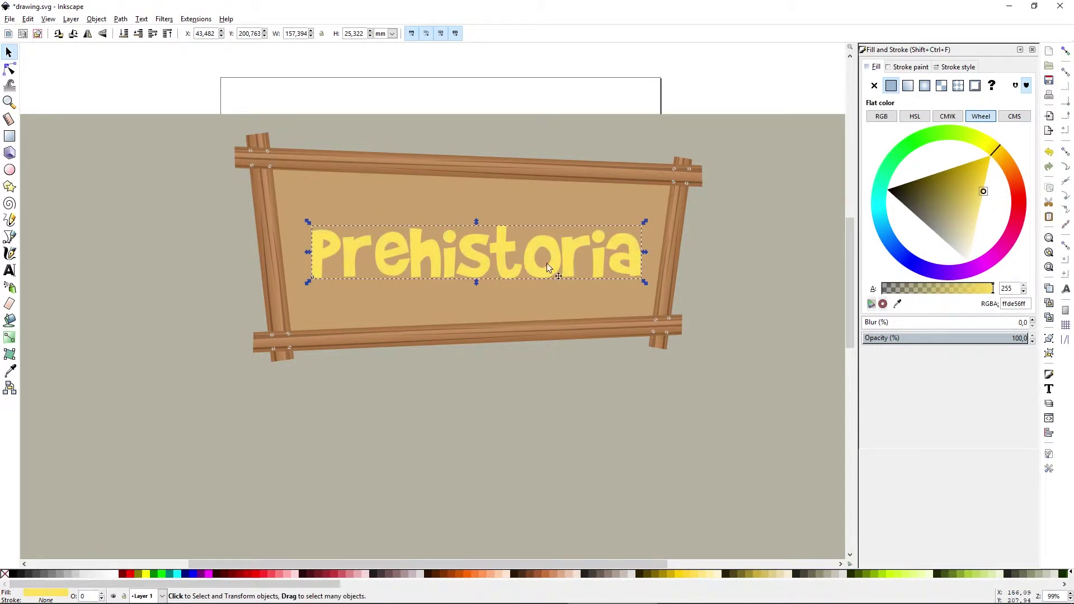
pyautogui.moveTo(525, 251); pyautogui.dragTo(522, 248)
pyautogui.click(565, 128)
pyautogui.click(484, 249)
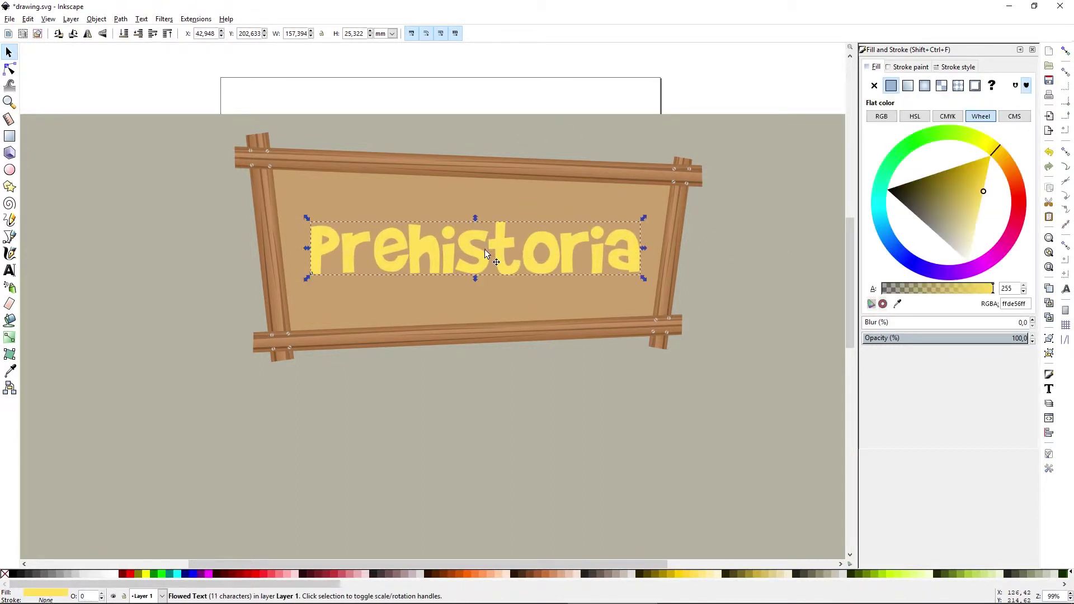
pyautogui.moveTo(644, 217); pyautogui.dragTo(636, 223)
# - Duplicate the title, fill the copy black, and lower it behind the yellow text as an offset shadow
pyautogui.hotkey('ctrl', 'd')
pyautogui.moveTo(603, 259); pyautogui.dragTo(608, 263)
pyautogui.moveTo(917, 202); pyautogui.dragTo(816, 201)
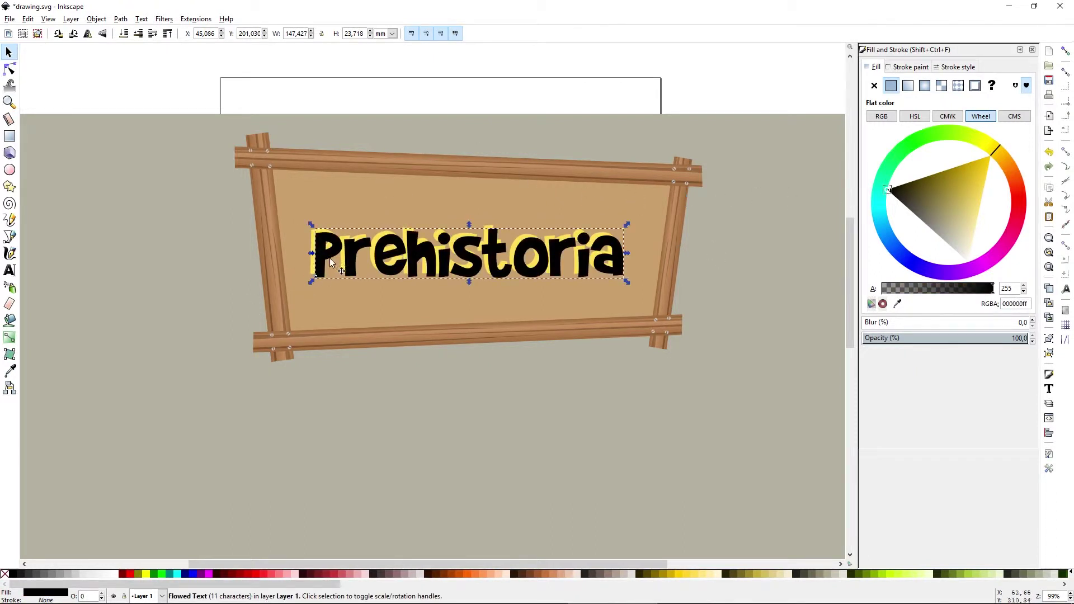
pyautogui.moveTo(330, 258); pyautogui.dragTo(325, 259)
pyautogui.press('pagedown')
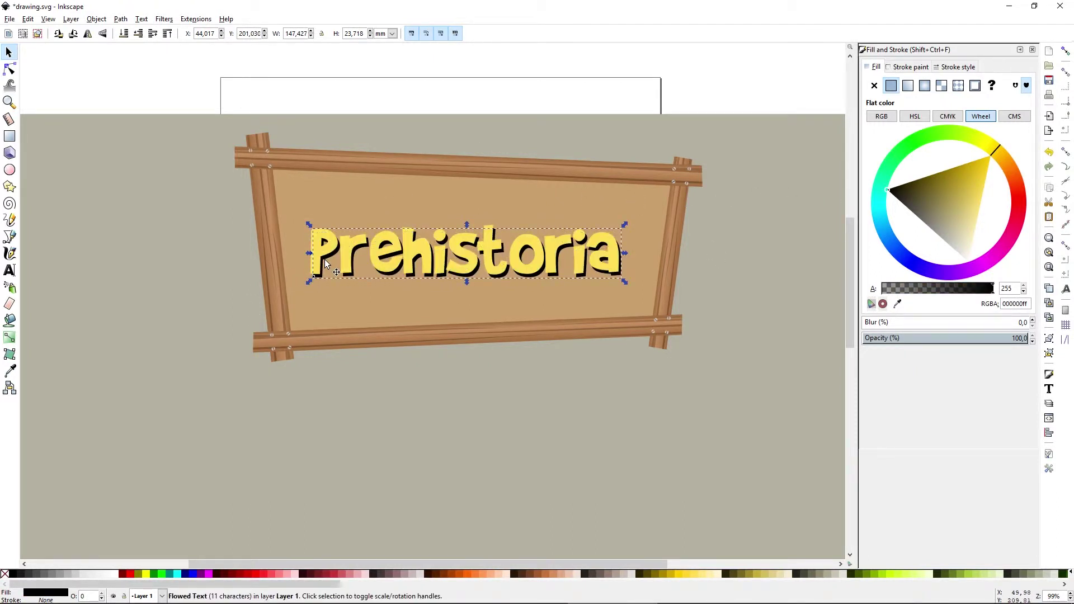
# - Enlarge the black shadow to about 148 mm wide and fine-tune the yellow title's position over it
pyautogui.moveTo(626, 282); pyautogui.dragTo(628, 283)
pyautogui.click(522, 269)
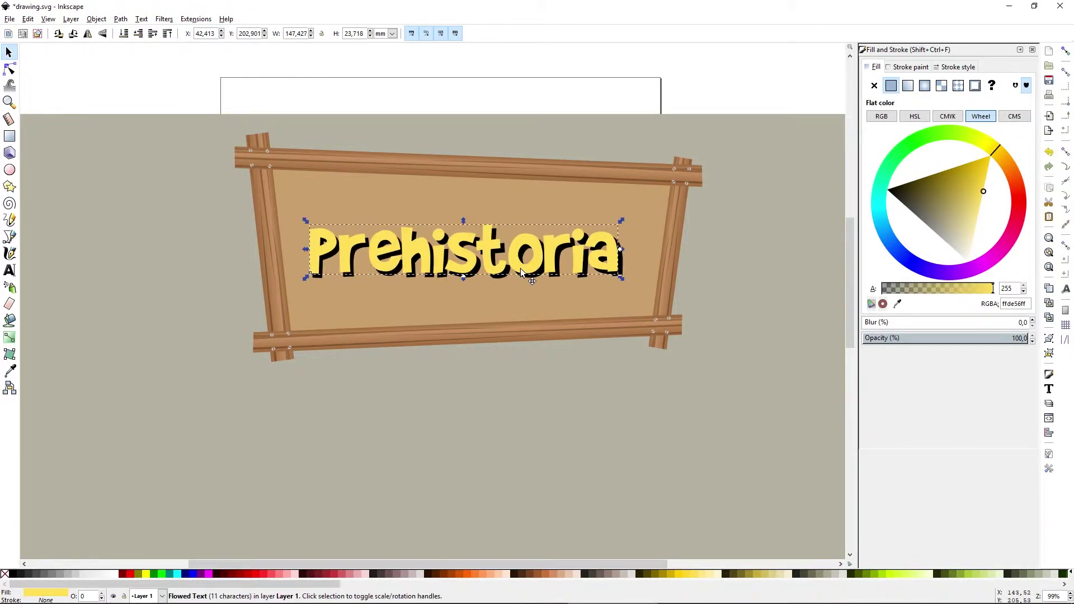
pyautogui.moveTo(520, 267); pyautogui.dragTo(523, 268)
pyautogui.click(624, 100)
# - Duplicate the yellow title and give the copy a flat black stroke
pyautogui.moveTo(496, 189); pyautogui.dragTo(550, 255)
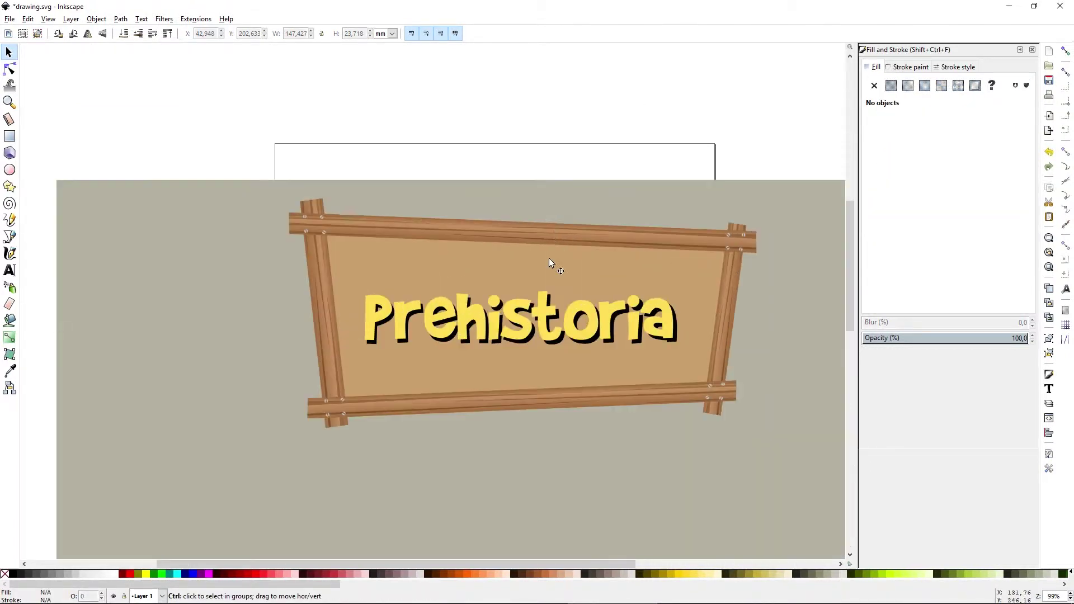
pyautogui.scroll(1, 551, 378)
pyautogui.moveTo(483, 353); pyautogui.dragTo(430, 329)
pyautogui.click(376, 280)
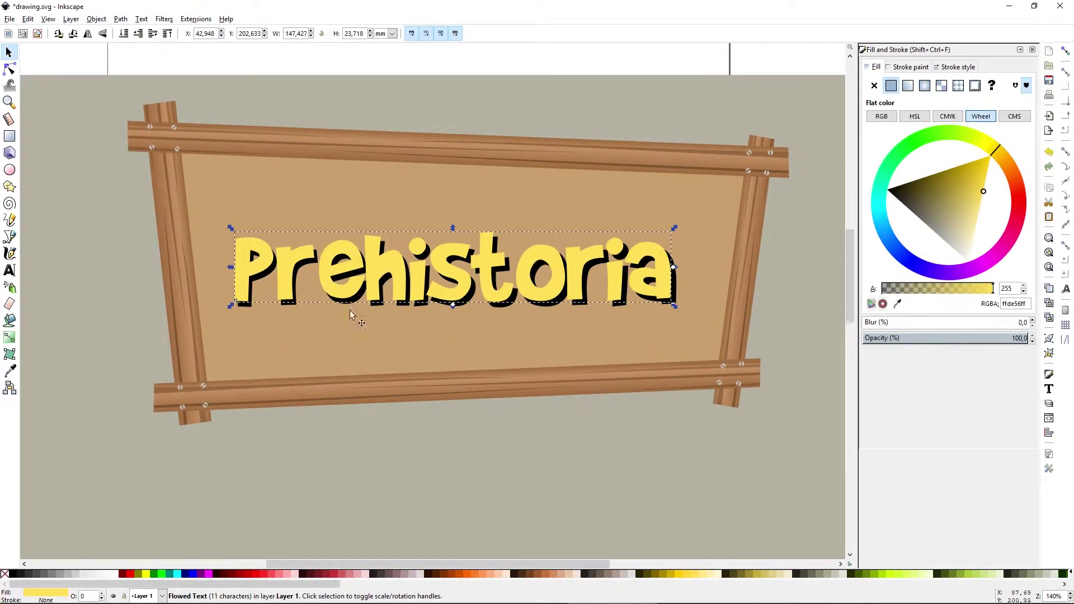
pyautogui.press('ctrl')
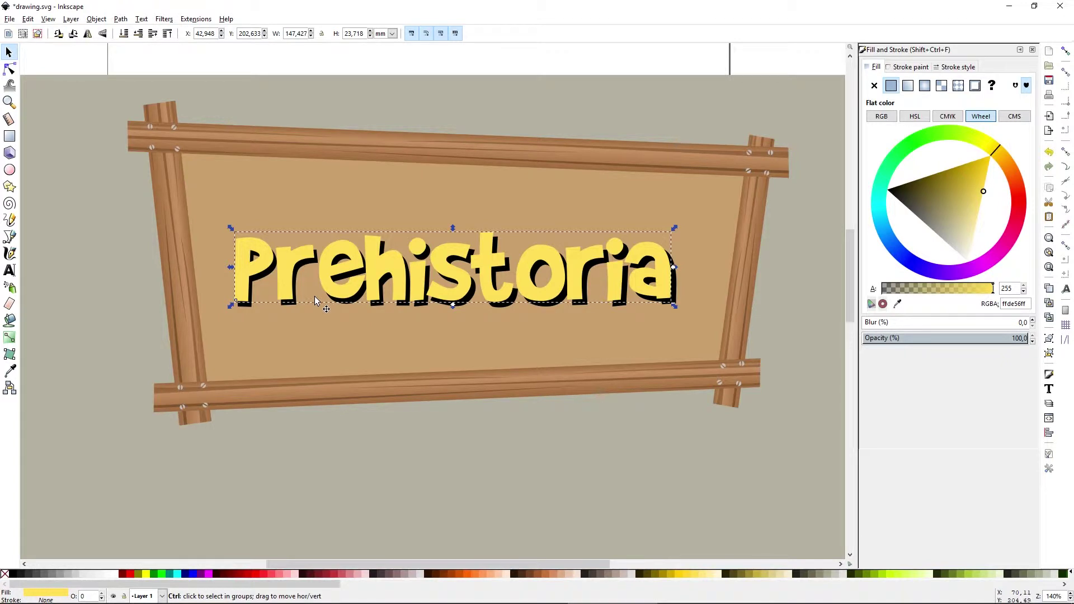
pyautogui.click(903, 67)
pyautogui.click(891, 87)
pyautogui.click(946, 68)
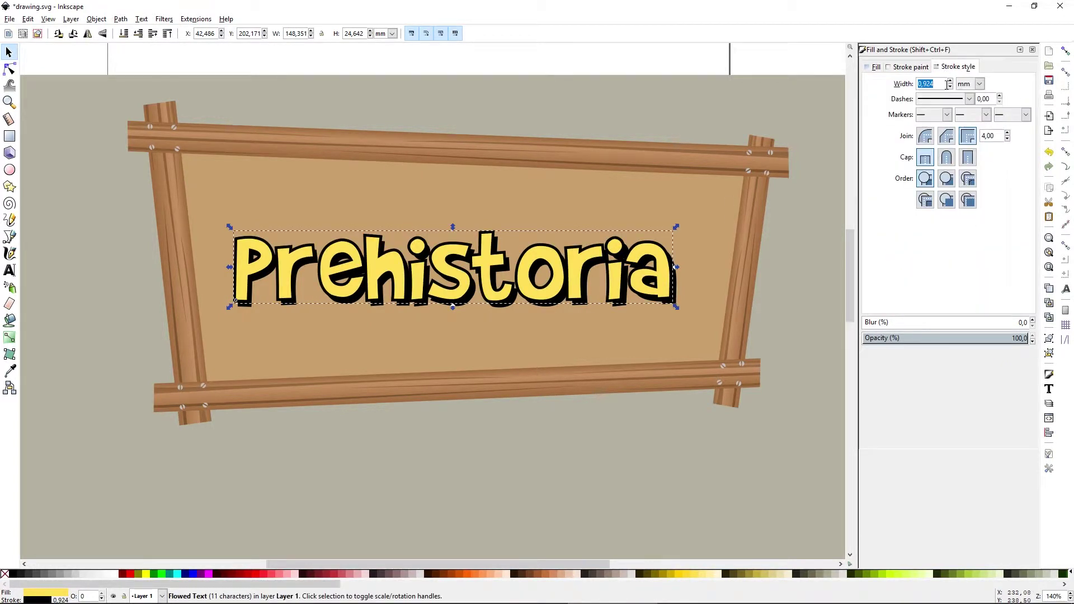
# - Thicken the duplicate title's stroke to about 4.52 mm and keep it behind the yellow lettering as an outline
pyautogui.click(950, 81)
pyautogui.click(950, 87)
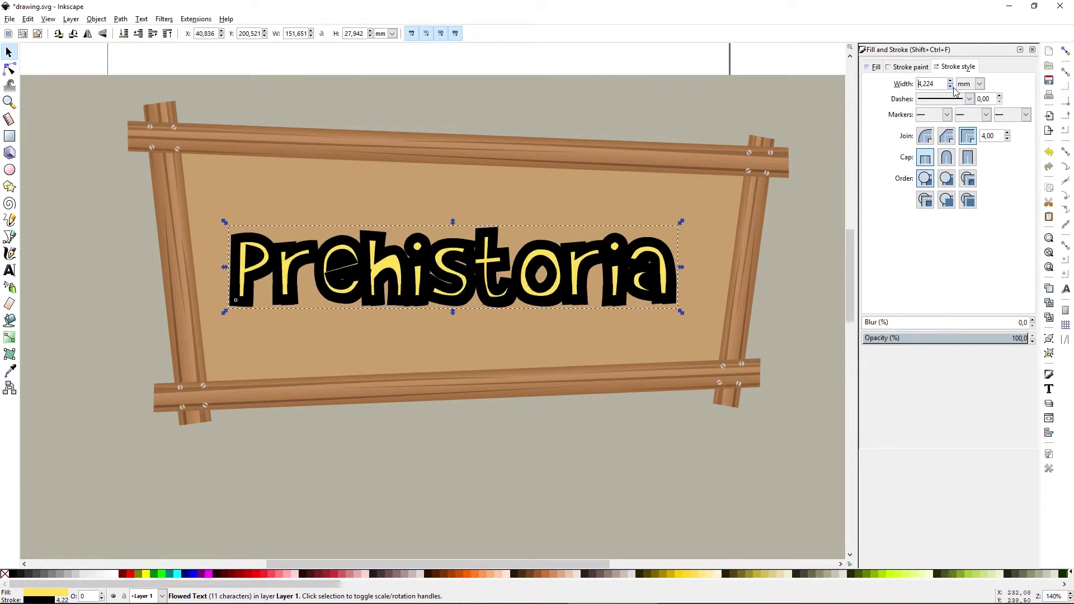
pyautogui.click(950, 82)
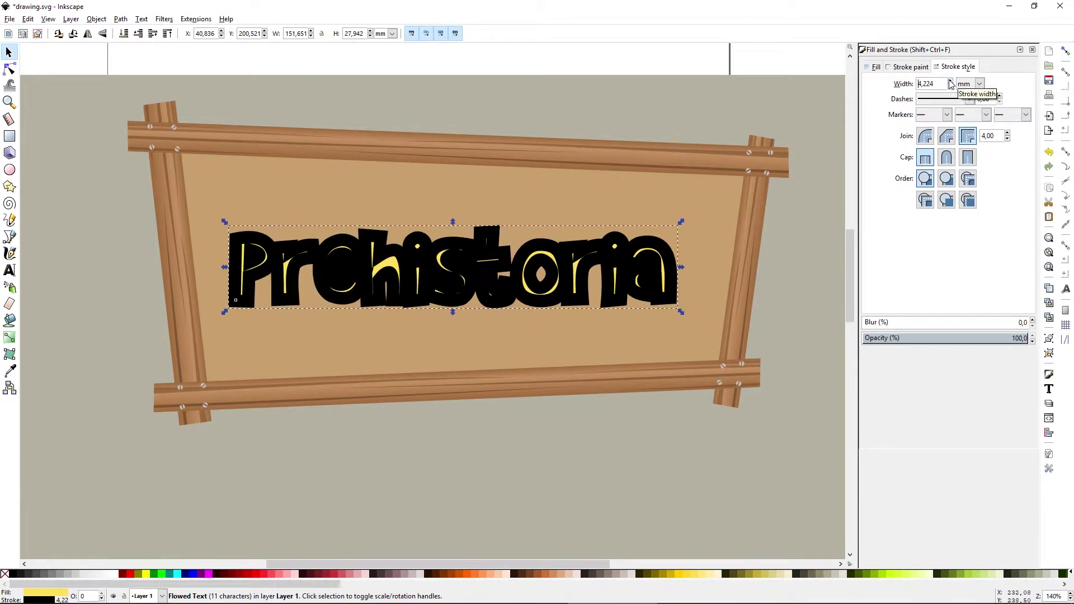
pyautogui.click(950, 81)
pyautogui.click(949, 81)
pyautogui.click(950, 81)
pyautogui.click(910, 68)
pyautogui.click(459, 274)
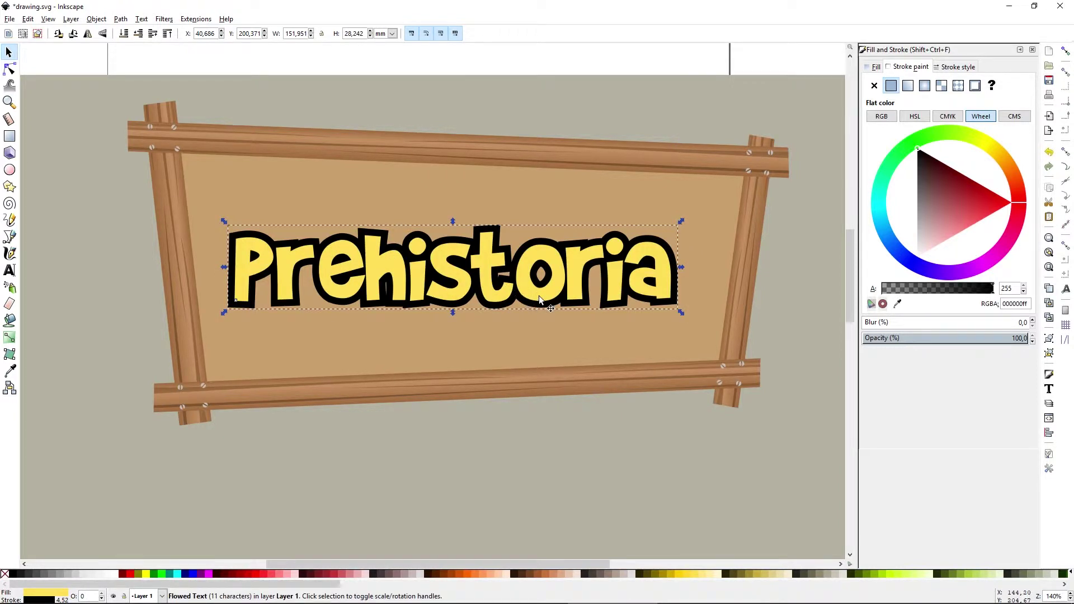
# - Recolor the title outline's stroke to dark brown 655120
pyautogui.scroll(-3, 542, 308)
pyautogui.scroll(4, 503, 311)
pyautogui.scroll(-2, 422, 263)
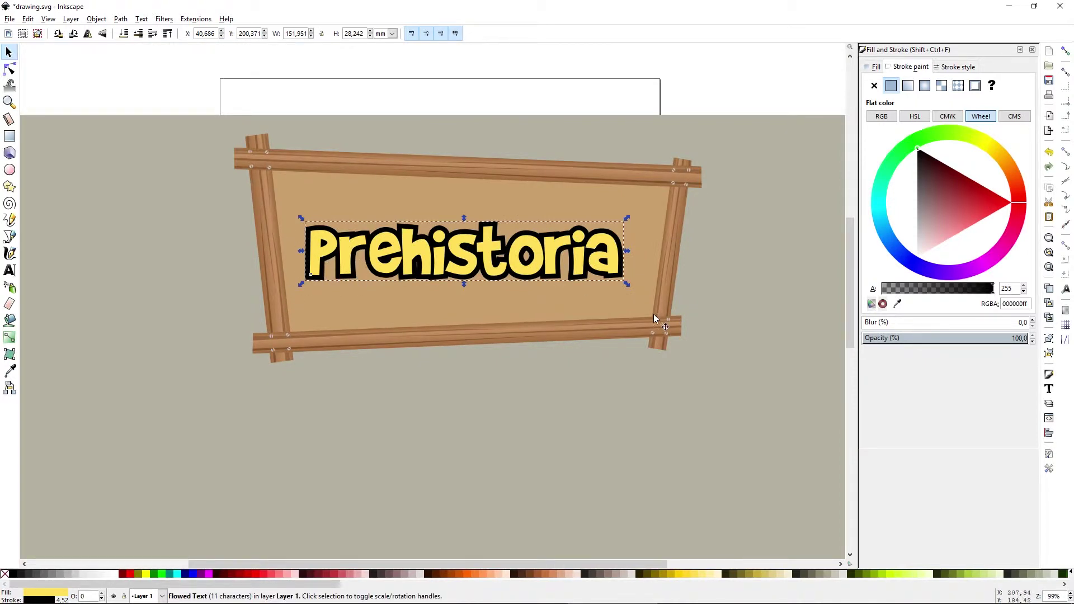
pyautogui.scroll(1, 547, 185)
pyautogui.click(1001, 155)
pyautogui.moveTo(910, 199); pyautogui.dragTo(927, 188)
pyautogui.moveTo(640, 313); pyautogui.dragTo(637, 309)
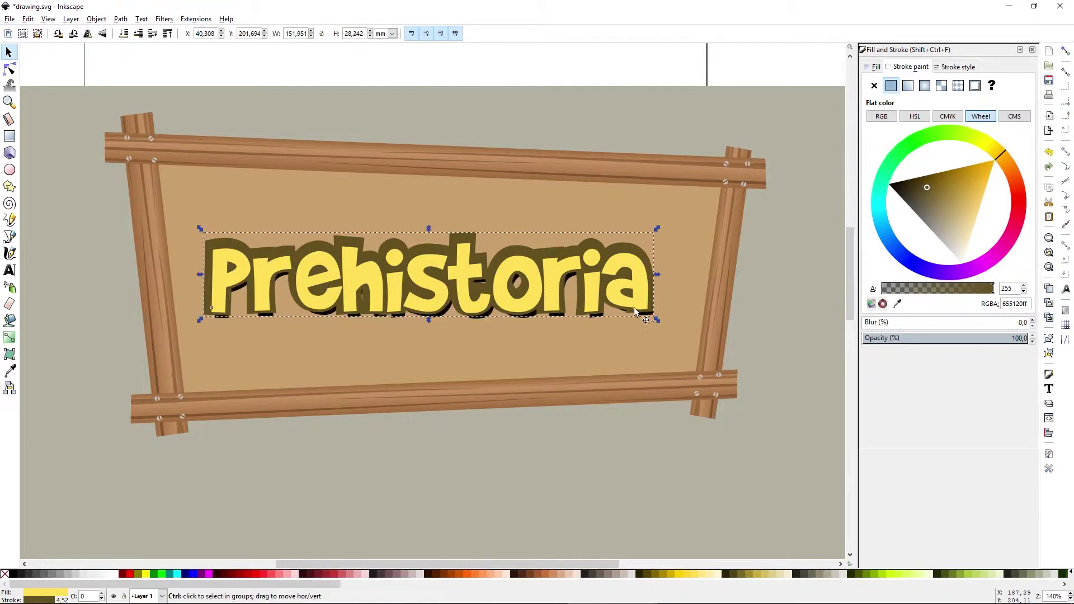
pyautogui.hotkey('ctrl', 'z')
# - Move the yellow title and its brown outline slightly upward together, and delete the black shadow text
pyautogui.keyDown('shift'); pyautogui.click(552, 306); pyautogui.keyUp('shift')
pyautogui.moveTo(512, 301); pyautogui.dragTo(511, 294)
pyautogui.click(643, 318)
pyautogui.click(646, 313)
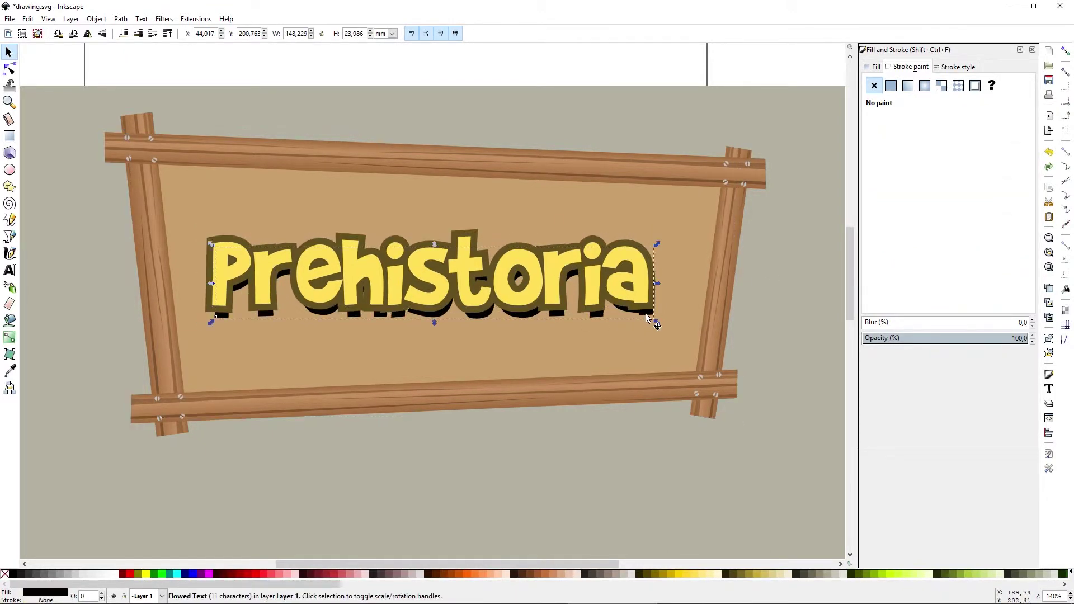
pyautogui.press('Delete')
pyautogui.click(530, 266)
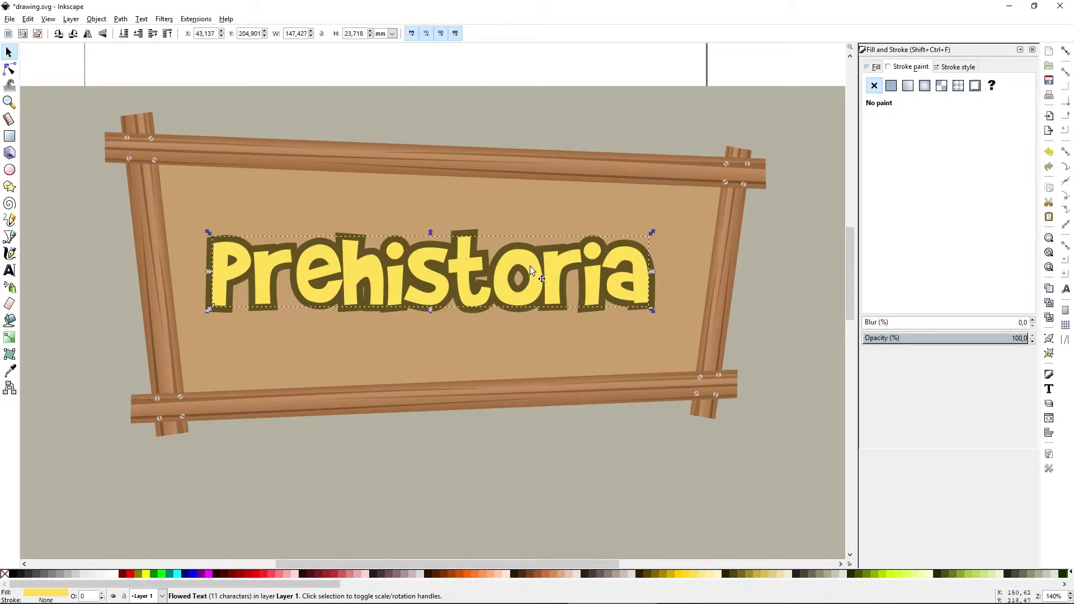
# - Duplicate the brown title outline, offset the copy slightly down and right, and recolor its stroke to black 000000
pyautogui.click(350, 313)
pyautogui.press('n')
pyautogui.click(347, 309)
pyautogui.press('s')
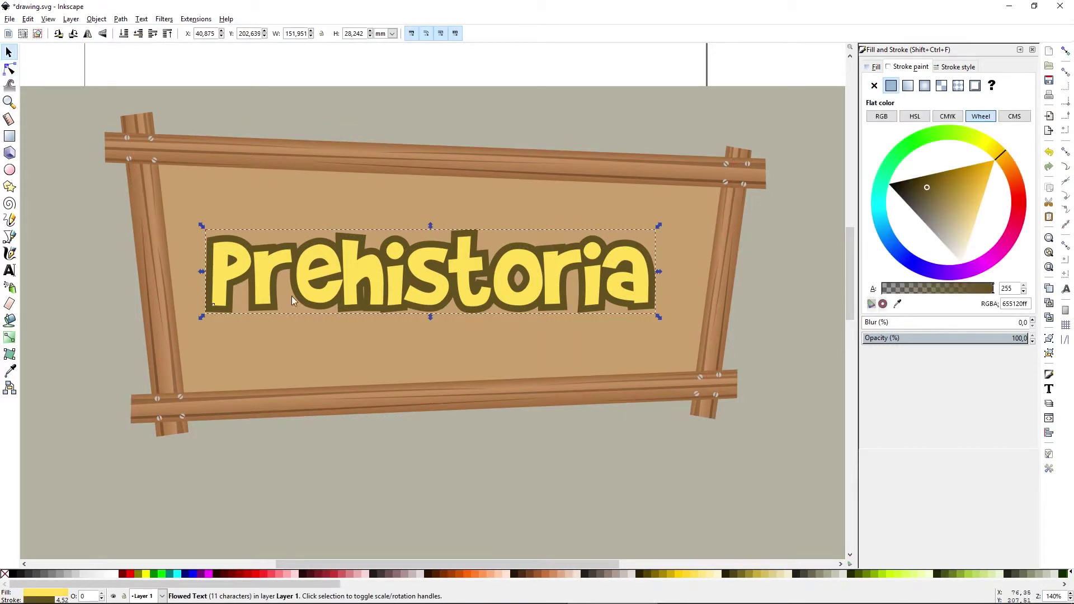
pyautogui.hotkey('ctrl', 'd')
pyautogui.moveTo(229, 277); pyautogui.dragTo(233, 281)
pyautogui.click(233, 282)
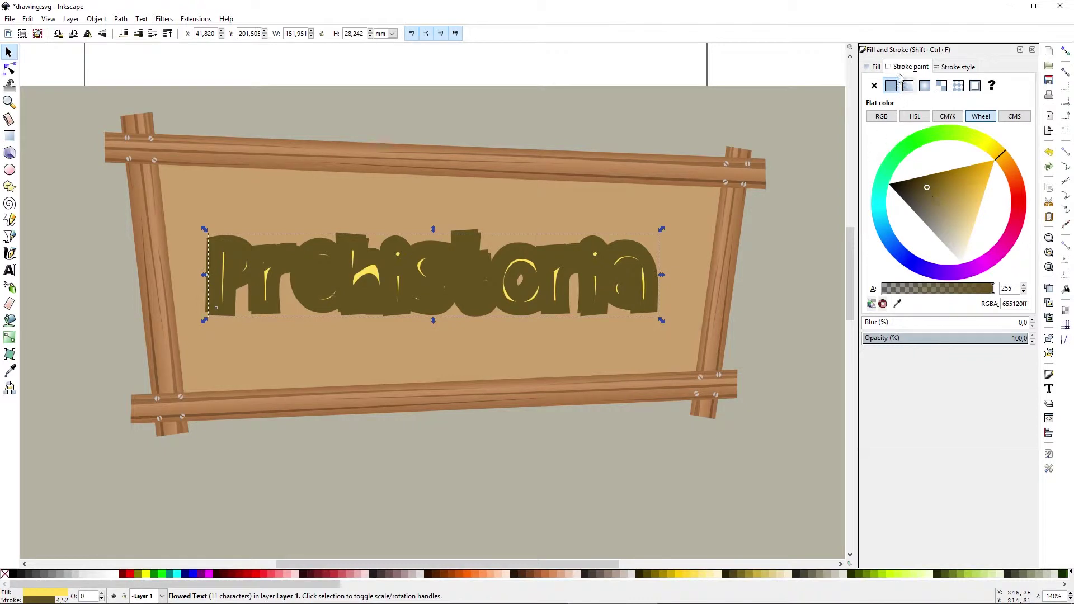
pyautogui.moveTo(915, 197); pyautogui.dragTo(889, 184)
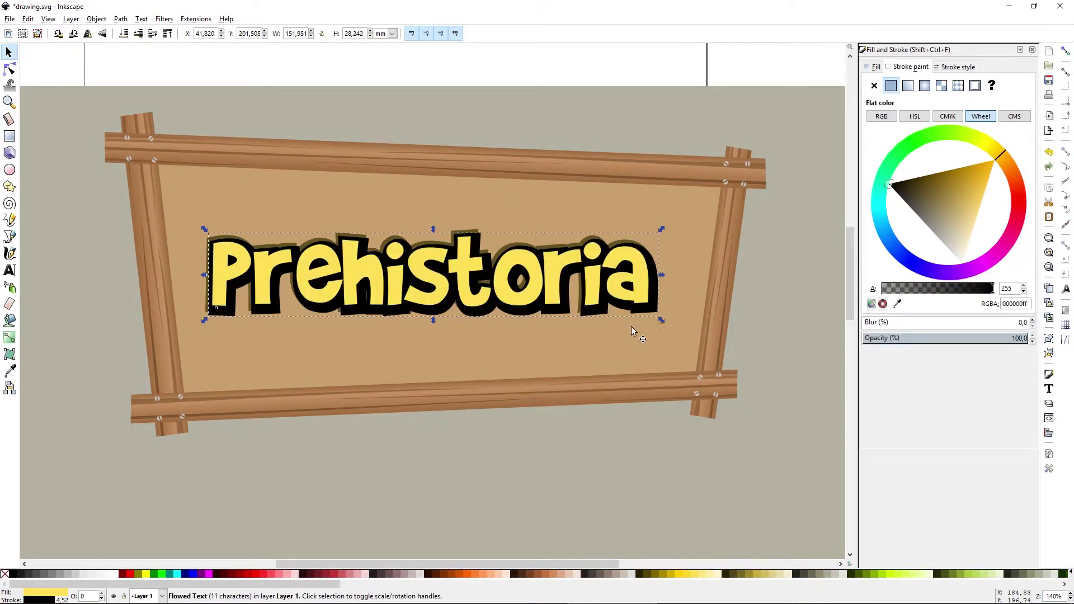
# - Lower the black title copy behind the brown outline and shift it slightly further down and right as a shadow
pyautogui.press('pagedown')
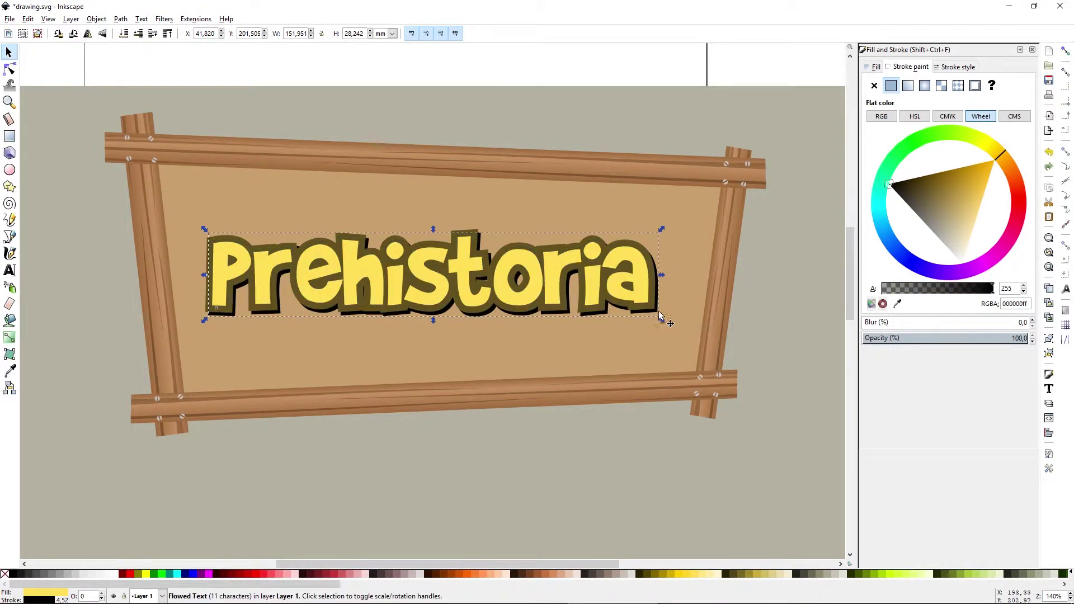
pyautogui.moveTo(659, 316); pyautogui.dragTo(662, 316)
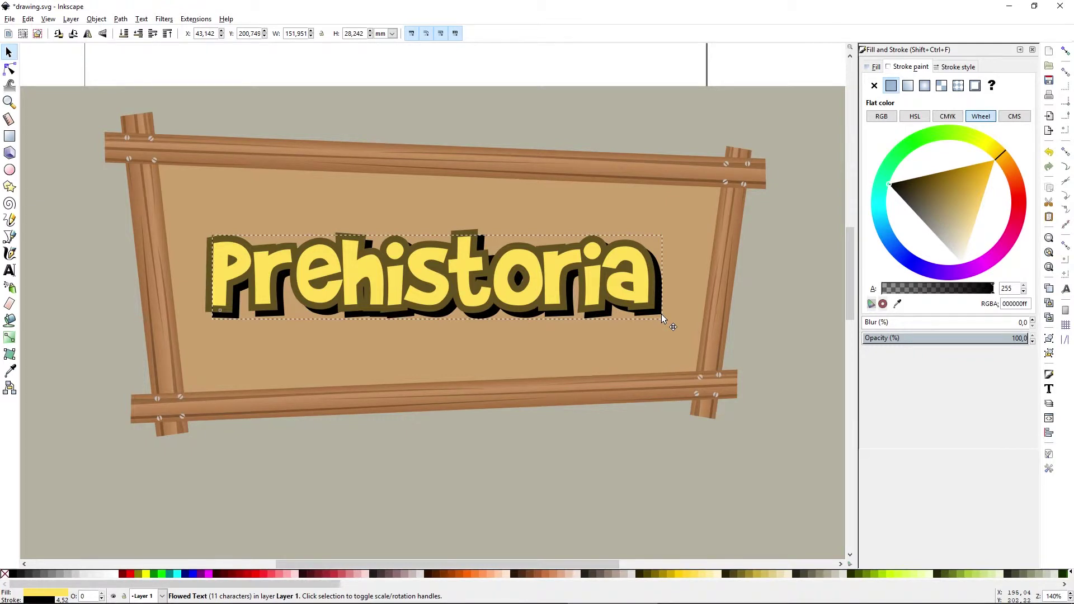
pyautogui.scroll(-2, 750, 319)
pyautogui.scroll(-4, 683, 233)
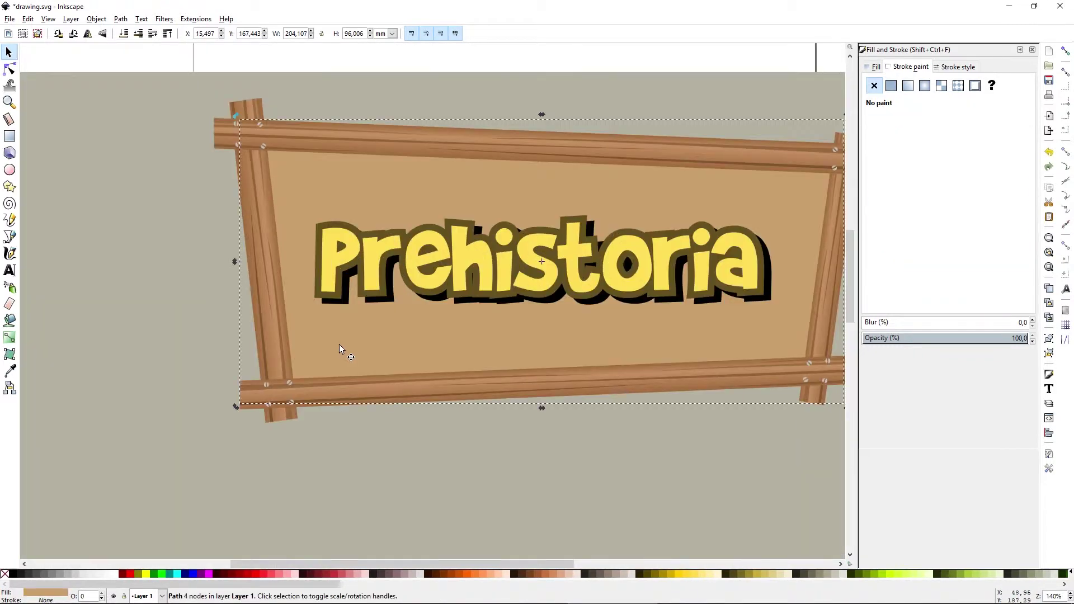
# - Draw a long tapered wood-grain streak along the panel's lower edge and fill it with a darker brown aa8250
pyautogui.moveTo(426, 321); pyautogui.dragTo(370, 334)
pyautogui.press('r')
pyautogui.moveTo(199, 342)
pyautogui.mouseDown()
pyautogui.moveTo(263, 361)
pyautogui.moveTo(249, 376)
pyautogui.moveTo(635, 360)
pyautogui.moveTo(426, 361)
pyautogui.mouseUp()
pyautogui.press('s')
pyautogui.press('Delete')
pyautogui.press('r')
pyautogui.press('d')
pyautogui.click(259, 401)
pyautogui.hotkey('ctrl', 'shift', 'c')
pyautogui.press('n')
pyautogui.press('d')
pyautogui.click(426, 350)
pyautogui.press('s')
# - Duplicate the wood-grain streak and place the copy near the panel's upper edge
pyautogui.hotkey('ctrl', 'd')
pyautogui.moveTo(265, 369); pyautogui.dragTo(254, 211)
pyautogui.press('n')
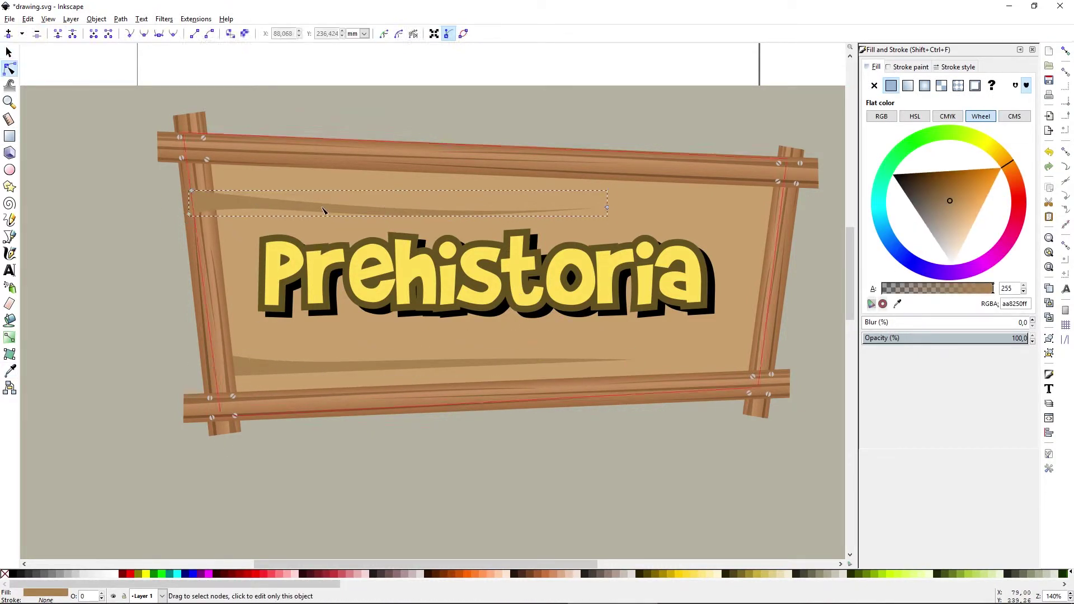
# - Add fainter wood-grain streaks across the panel with their fill alpha reduced to 78
pyautogui.press('s')
pyautogui.click(916, 288)
pyautogui.press('n')
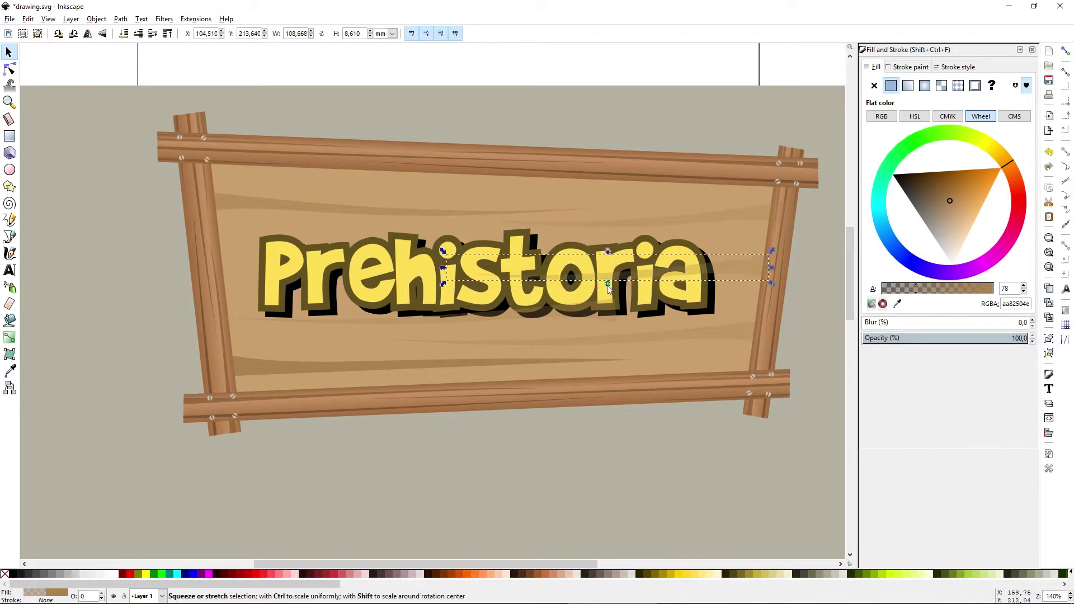
pyautogui.moveTo(772, 263); pyautogui.dragTo(769, 296)
# - Draw a rectangle about 189 × 84 mm over the sign panel and fill it with fully opaque black
pyautogui.click(786, 229)
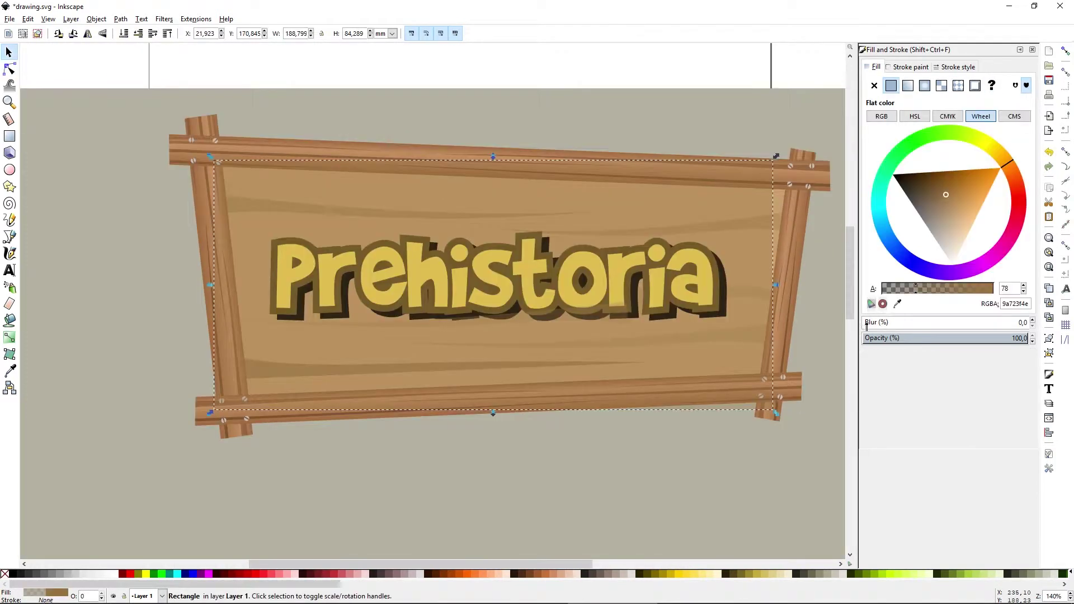
pyautogui.scroll(-1, 386, 268)
pyautogui.moveTo(633, 260); pyautogui.dragTo(591, 248)
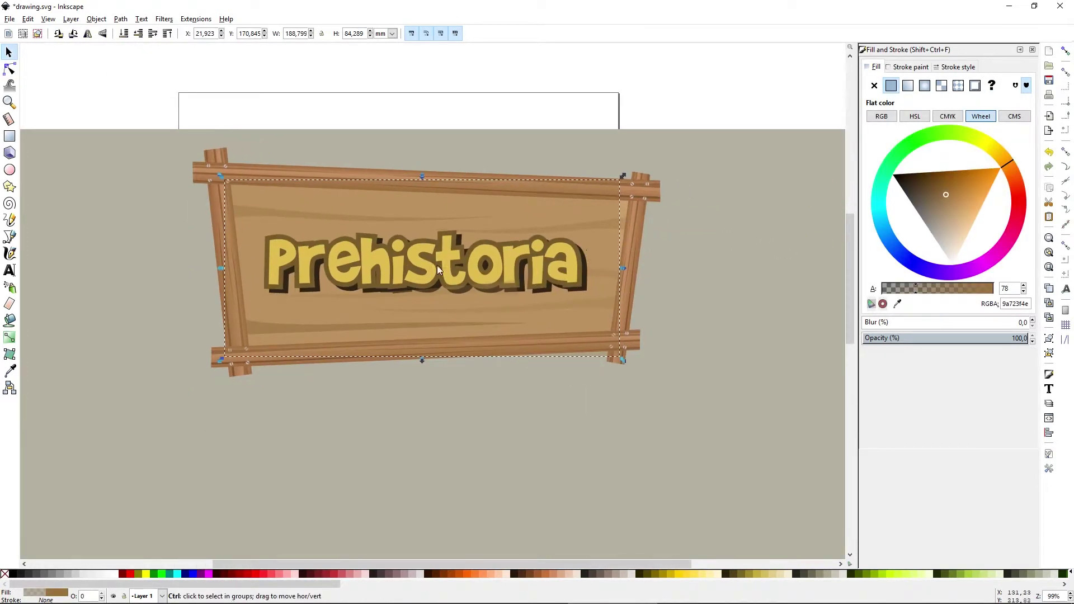
pyautogui.scroll(1, 378, 259)
pyautogui.click(894, 175)
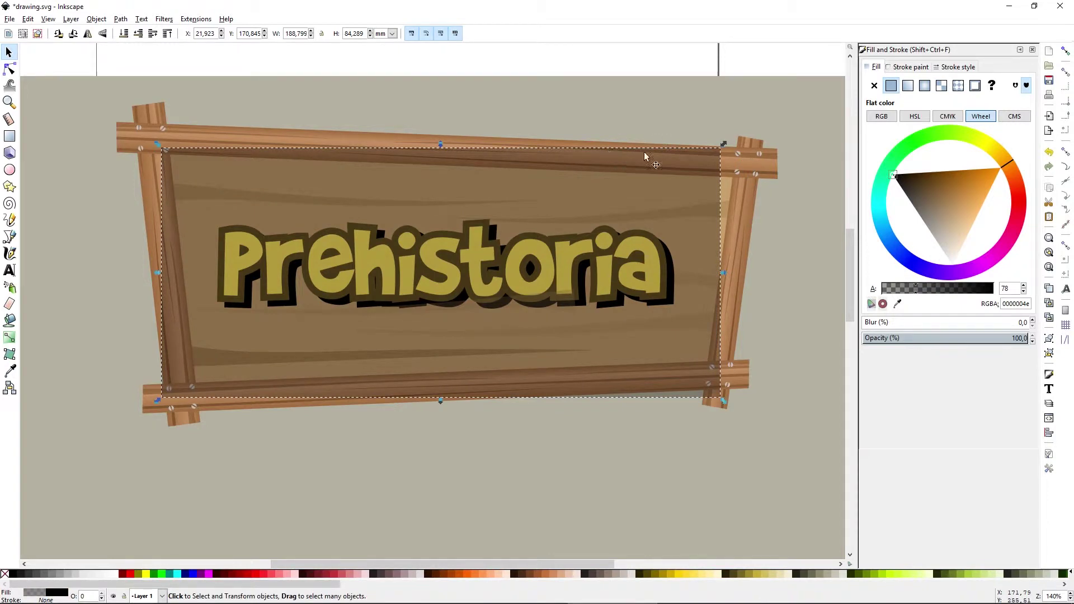
pyautogui.moveTo(962, 291); pyautogui.dragTo(993, 289)
pyautogui.moveTo(628, 307); pyautogui.dragTo(633, 301)
pyautogui.press('r')
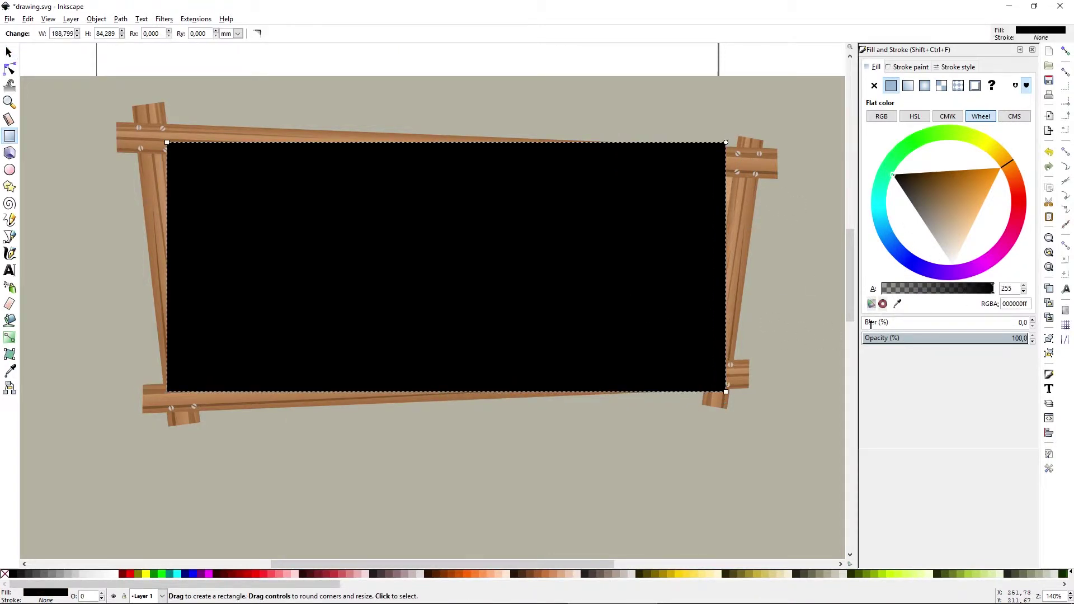
# - Blur the black rectangle by 9.5% and place it behind the sign, just above the backdrop, as a drop shadow
pyautogui.moveTo(865, 323); pyautogui.dragTo(882, 323)
pyautogui.press('s')
pyautogui.moveTo(626, 325)
pyautogui.mouseDown()
pyautogui.moveTo(626, 354)
pyautogui.moveTo(623, 332)
pyautogui.mouseUp()
pyautogui.press('End')
pyautogui.press('pageup')
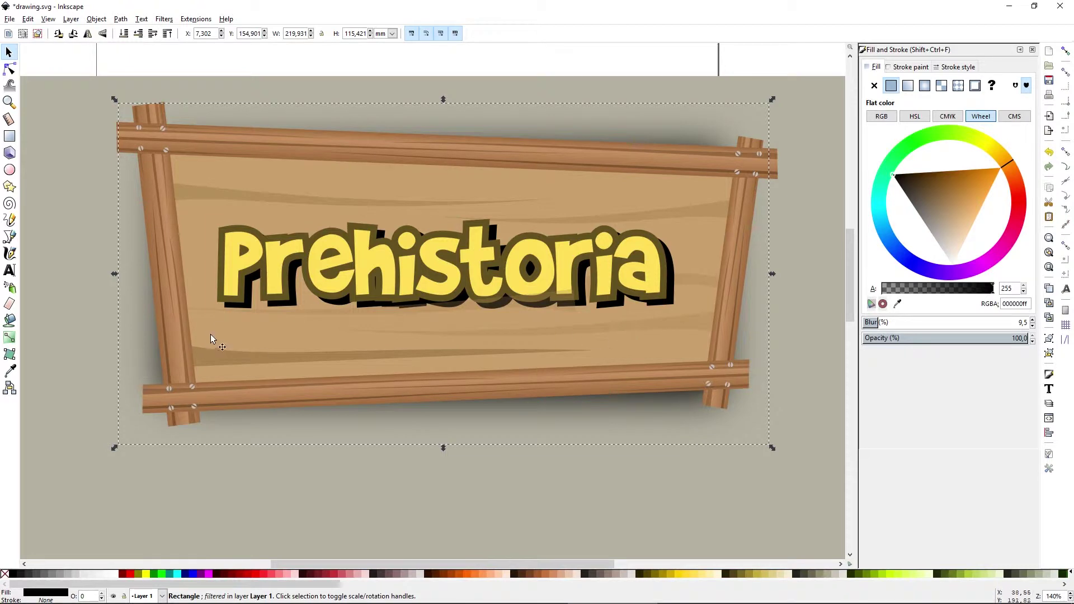
# - Resize the blurred shadow to about 214 × 112 mm so it sits just around the frame
pyautogui.moveTo(115, 100); pyautogui.dragTo(119, 110)
pyautogui.moveTo(773, 447)
pyautogui.mouseDown()
pyautogui.moveTo(773, 465)
pyautogui.moveTo(761, 445)
pyautogui.mouseUp()
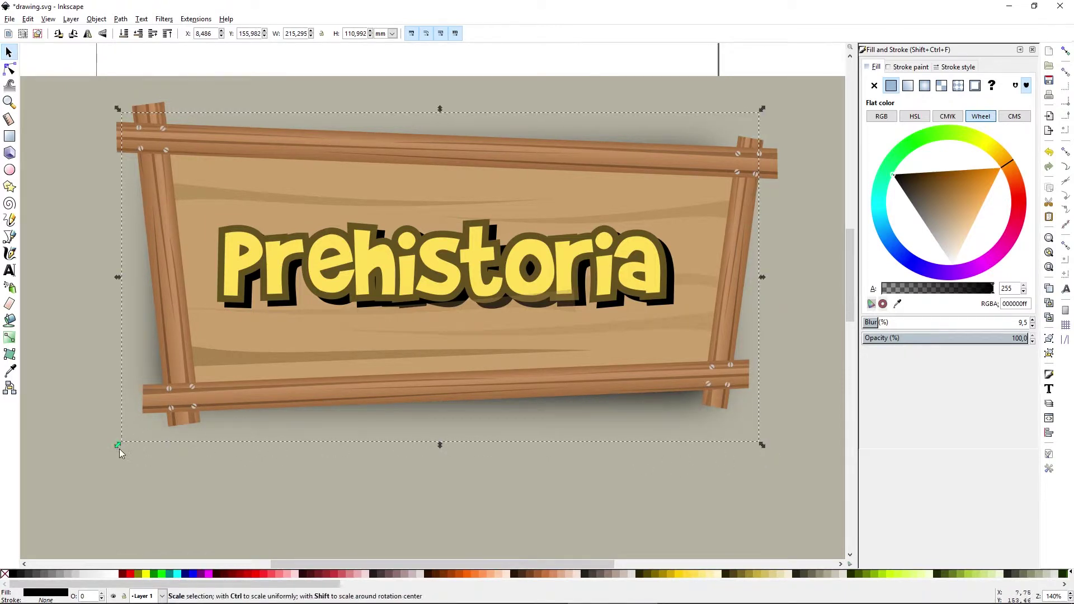
pyautogui.moveTo(118, 445); pyautogui.dragTo(110, 455)
pyautogui.press('n')
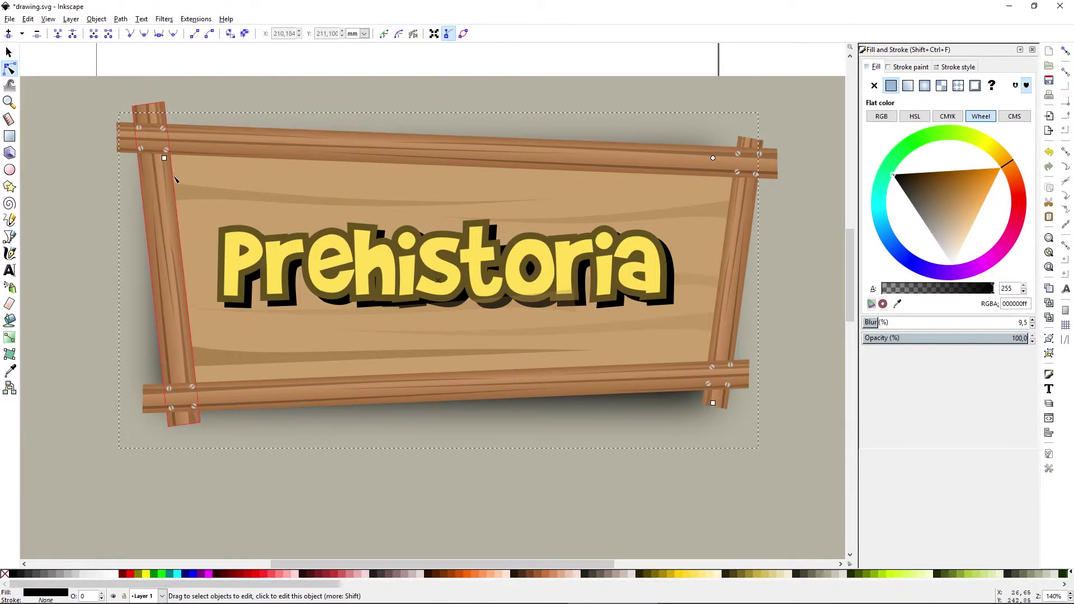
pyautogui.press('s')
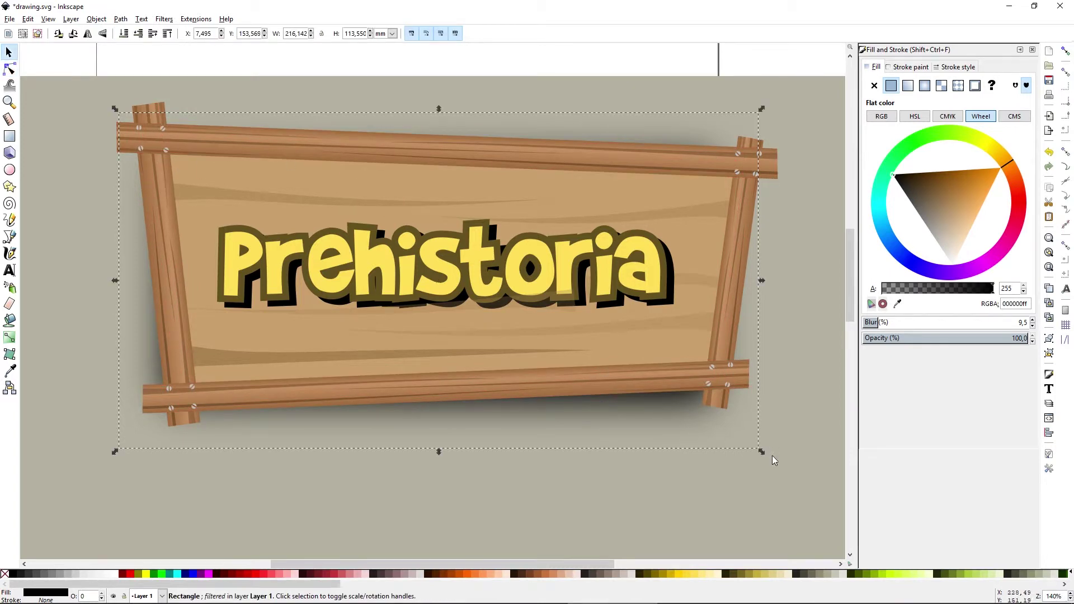
pyautogui.moveTo(764, 453); pyautogui.dragTo(755, 449)
pyautogui.press('Escape')
# - Recolor the backdrop rectangle to the muted green 99b672
pyautogui.scroll(-5, 634, 435)
pyautogui.scroll(-4, 639, 434)
pyautogui.scroll(1, 657, 463)
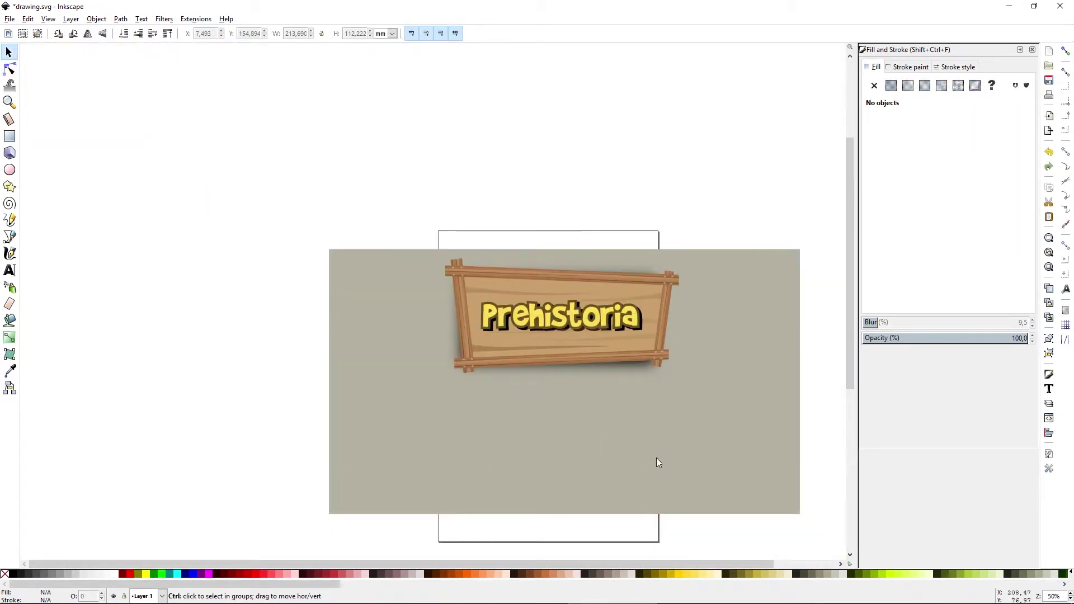
pyautogui.click(604, 437)
pyautogui.moveTo(604, 437); pyautogui.dragTo(568, 422)
pyautogui.scroll(1, 486, 294)
pyautogui.moveTo(987, 147); pyautogui.dragTo(955, 136)
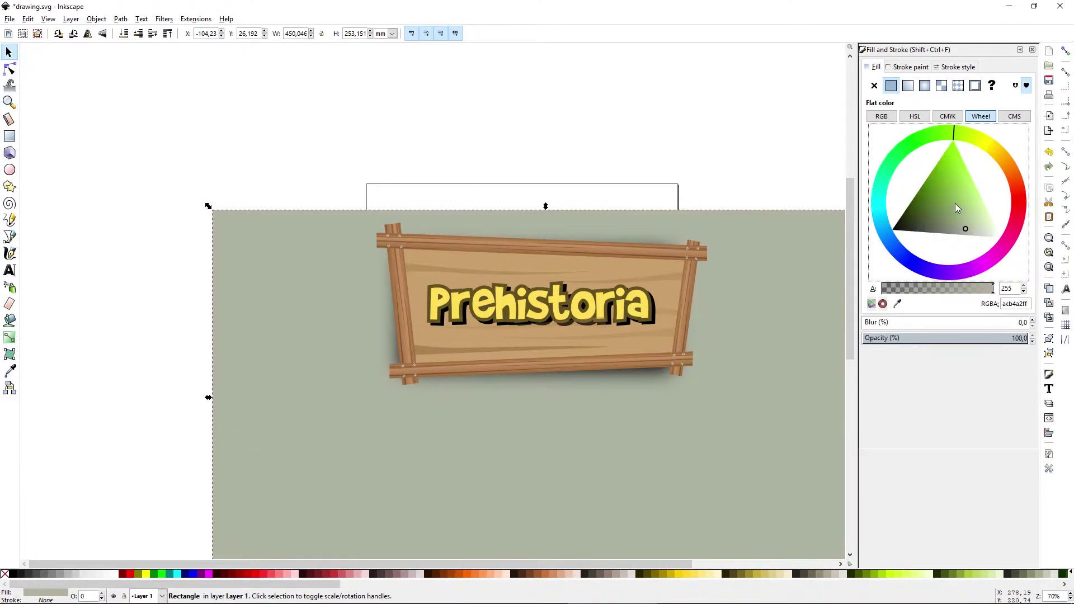
pyautogui.click(940, 215)
pyautogui.moveTo(941, 206); pyautogui.dragTo(949, 196)
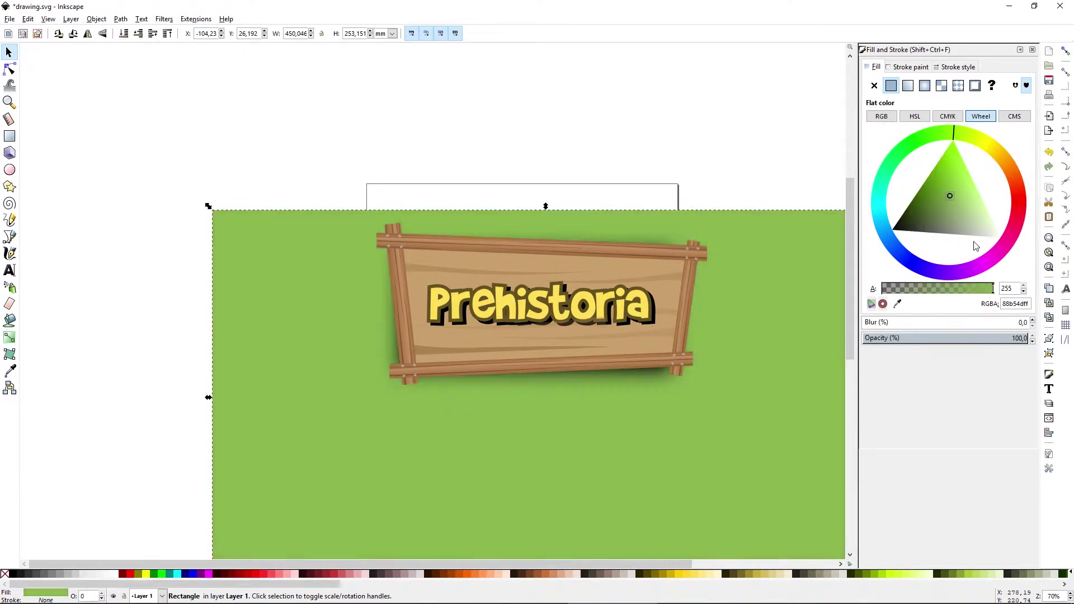
pyautogui.click(935, 201)
pyautogui.click(957, 208)
pyautogui.moveTo(532, 183); pyautogui.dragTo(442, 96)
pyautogui.press('Escape')
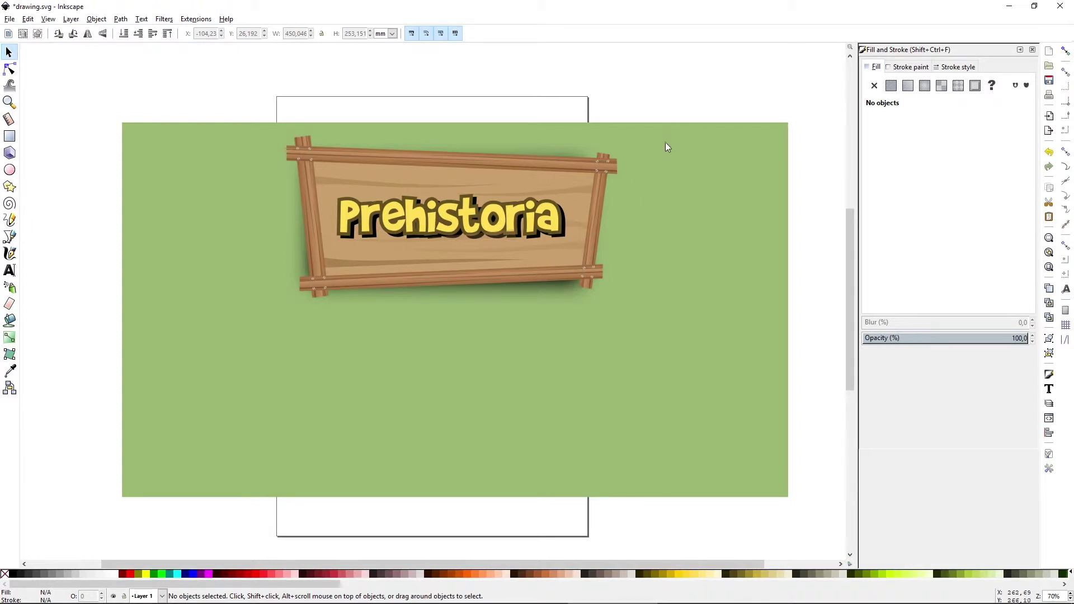
# - Save the drawing
pyautogui.scroll(-2, 453, 297)
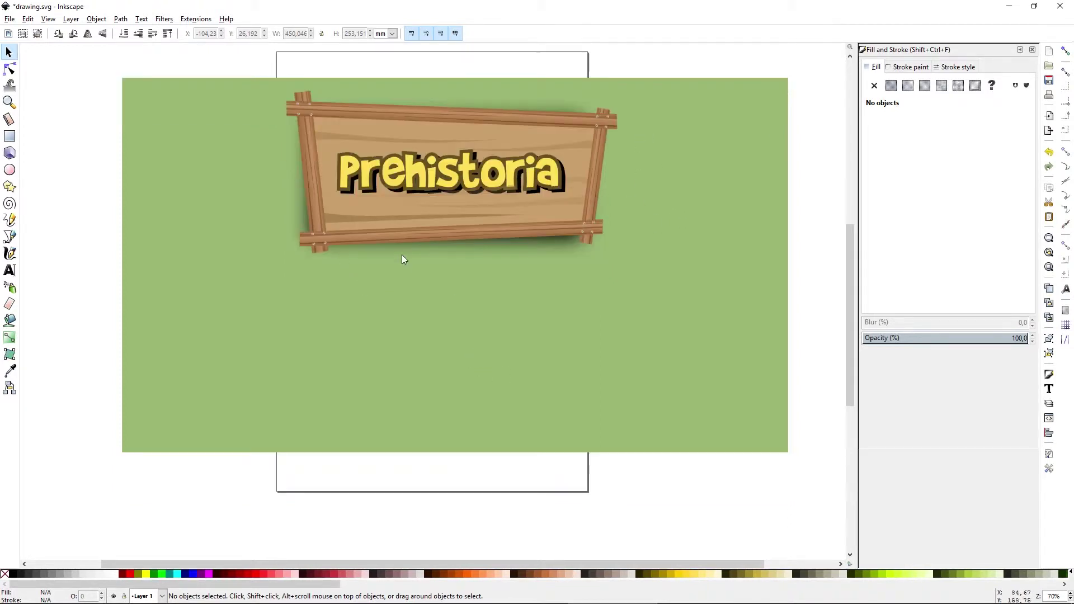
pyautogui.click(390, 232)
pyautogui.scroll(1, 381, 223)
pyautogui.hotkey('ctrl', 's')
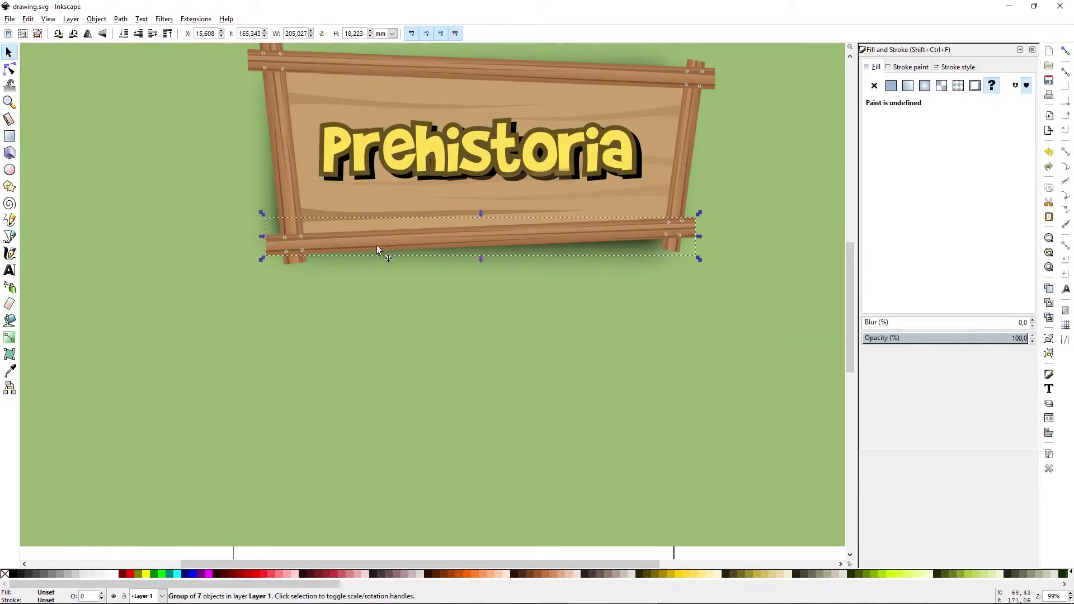
# - Duplicate the whole sign with its lettering and shadow, and place the copy directly below the original
pyautogui.scroll(2, 411, 300)
pyautogui.scroll(-1, 429, 256)
pyautogui.moveTo(692, 86); pyautogui.dragTo(317, 321)
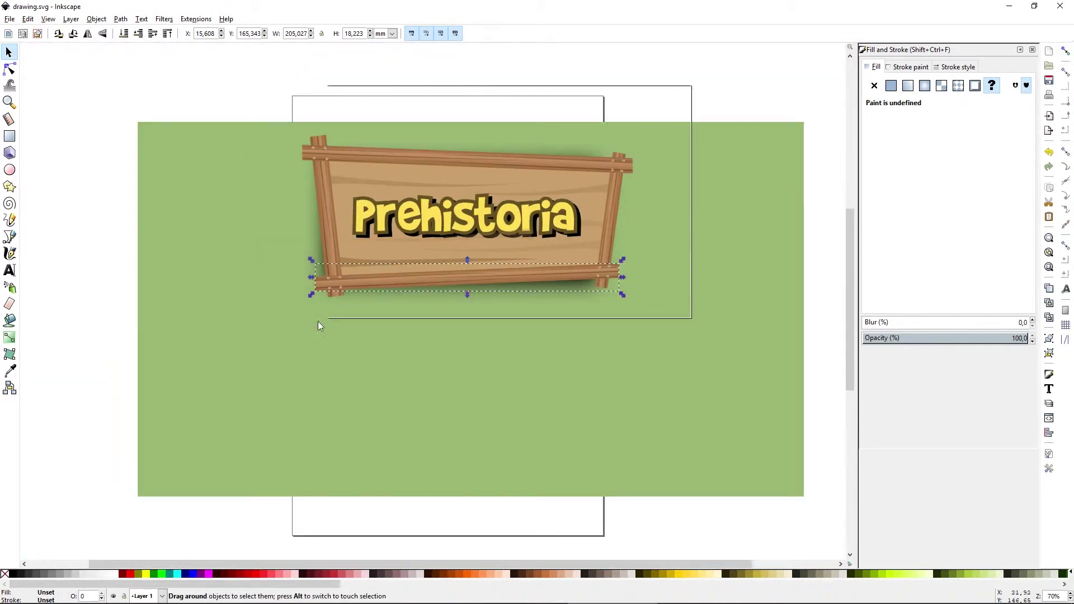
pyautogui.hotkey('ctrl', 'a')
pyautogui.hotkey('ctrl', 'd')
pyautogui.moveTo(384, 248); pyautogui.dragTo(484, 451)
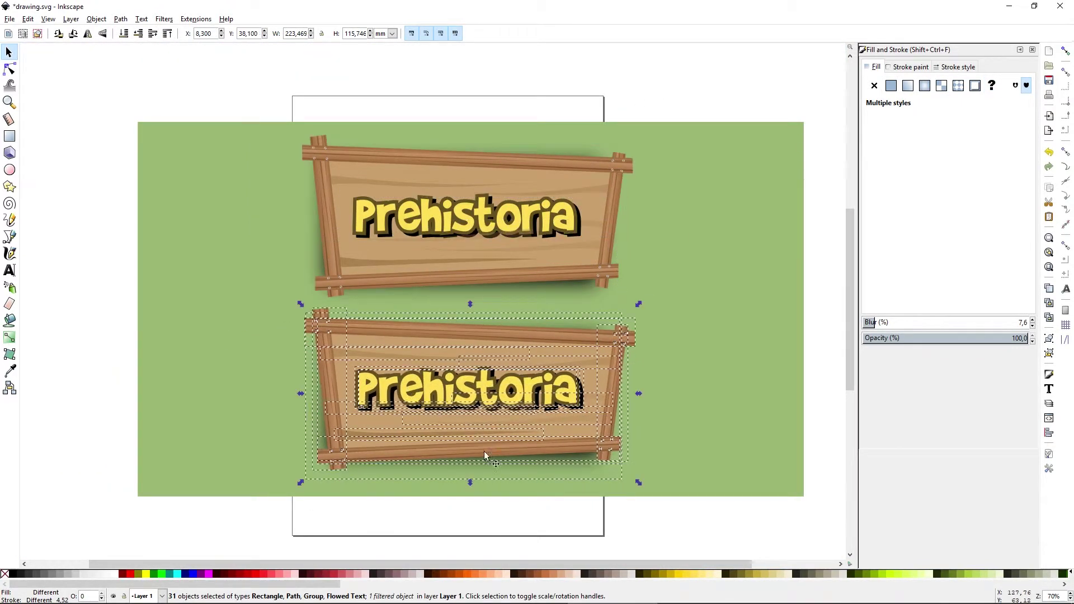
# - Delete all the "Prehistoria" text layers from the lower sign copy
pyautogui.scroll(1, 402, 466)
pyautogui.click(404, 466)
pyautogui.click(488, 355)
pyautogui.press('Delete')
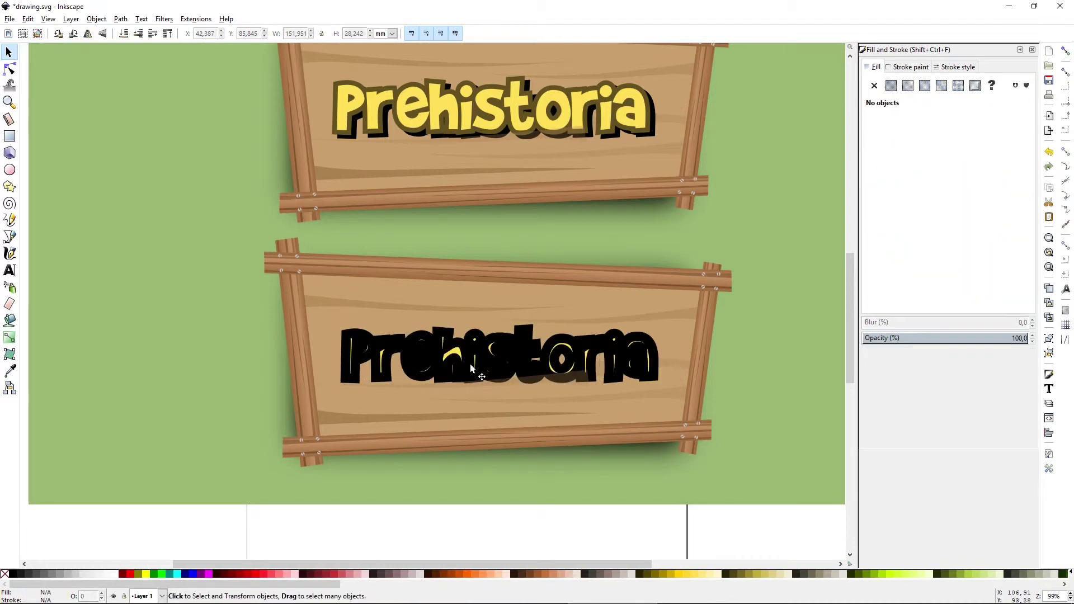
pyautogui.click(471, 368)
pyautogui.press('Delete')
# - Delete the blurred shadow behind the lower sign copy
pyautogui.press('n')
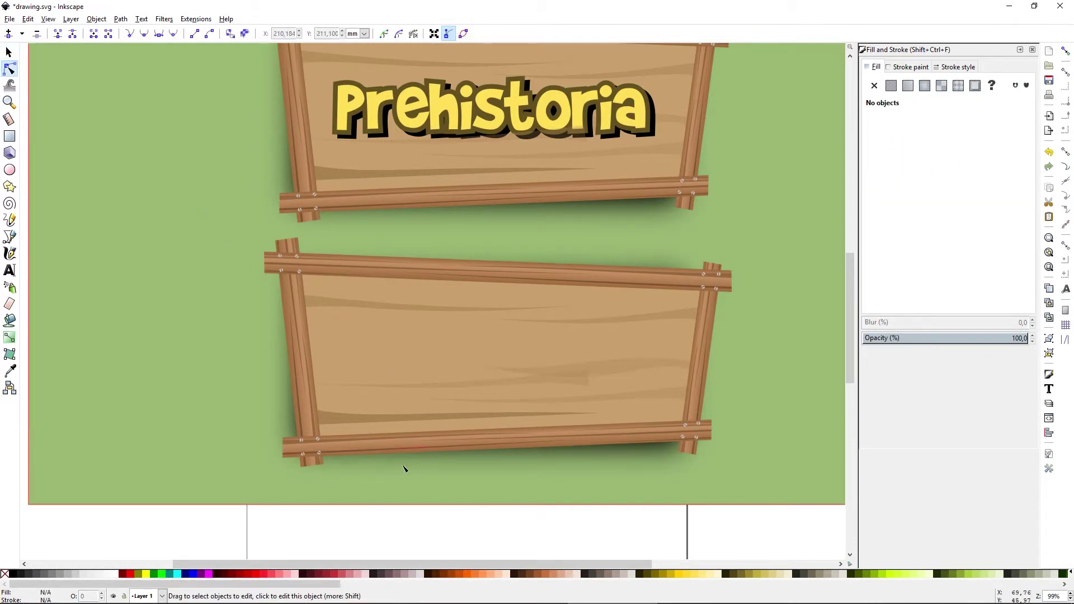
pyautogui.click(663, 456)
pyautogui.press('s')
pyautogui.press('Escape')
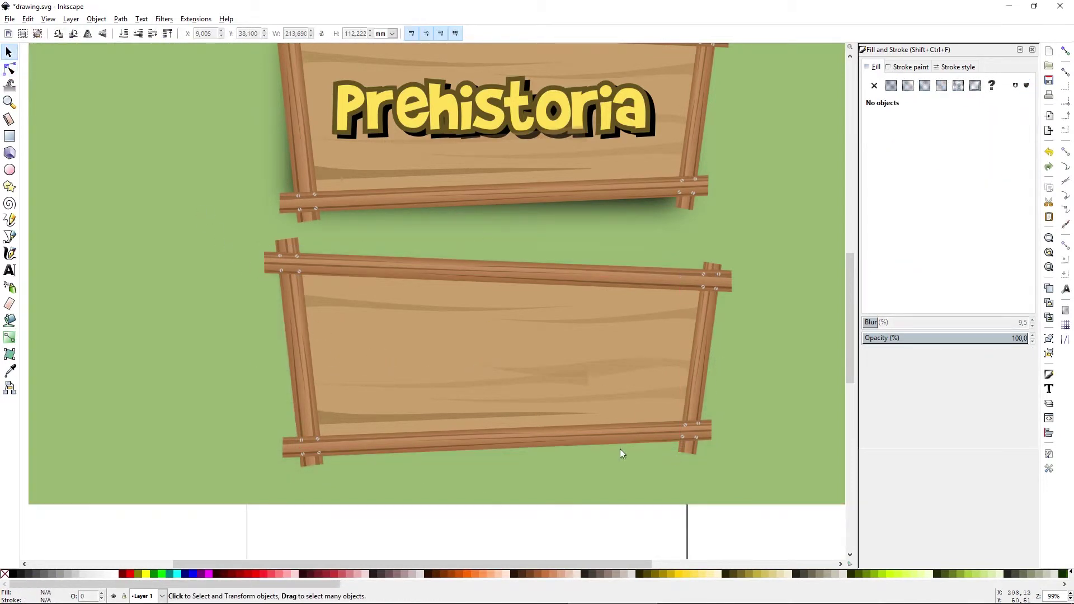
pyautogui.moveTo(162, 218); pyautogui.dragTo(682, 454)
pyautogui.hotkey('ctrl', 'z')
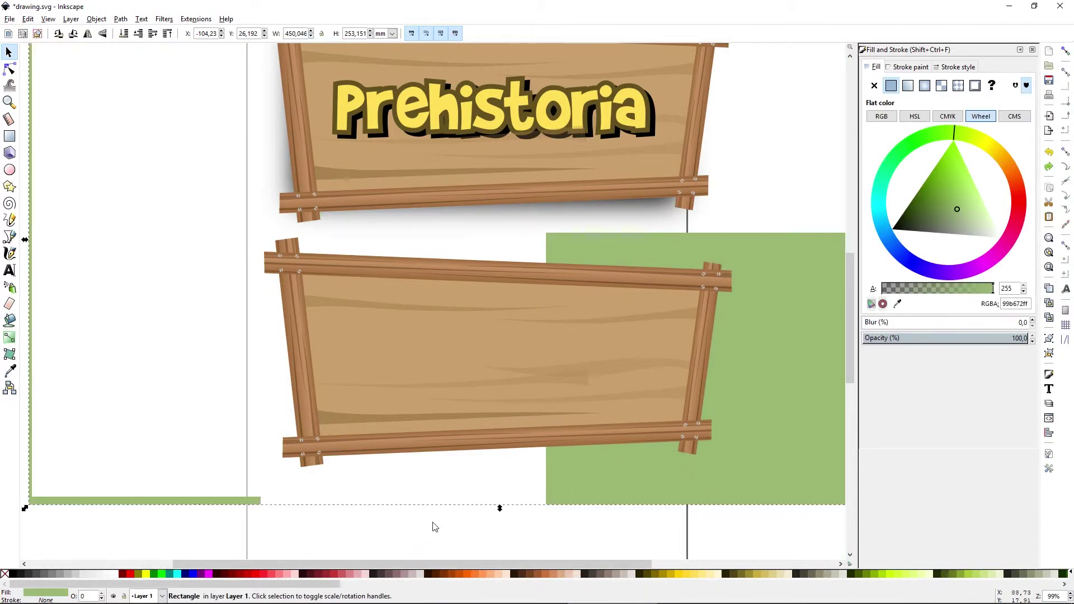
pyautogui.click(434, 525)
# - Scale the blank lower sign into a narrow strip about 165 × 19 mm and place it beneath the main sign
pyautogui.scroll(-1, 435, 525)
pyautogui.scroll(1, 435, 525)
pyautogui.moveTo(209, 502); pyautogui.dragTo(612, 431)
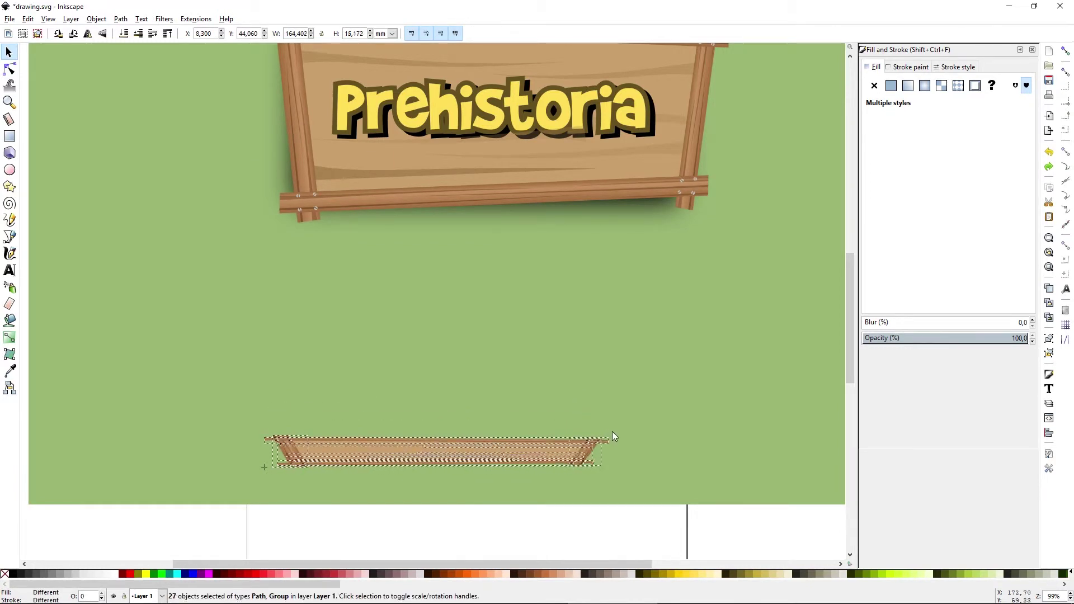
pyautogui.moveTo(550, 459); pyautogui.dragTo(616, 314)
pyautogui.moveTo(502, 334); pyautogui.dragTo(501, 343)
pyautogui.click(491, 528)
# - Delete the two inner screws at the upper-left joint of the narrow sign
pyautogui.scroll(1, 465, 363)
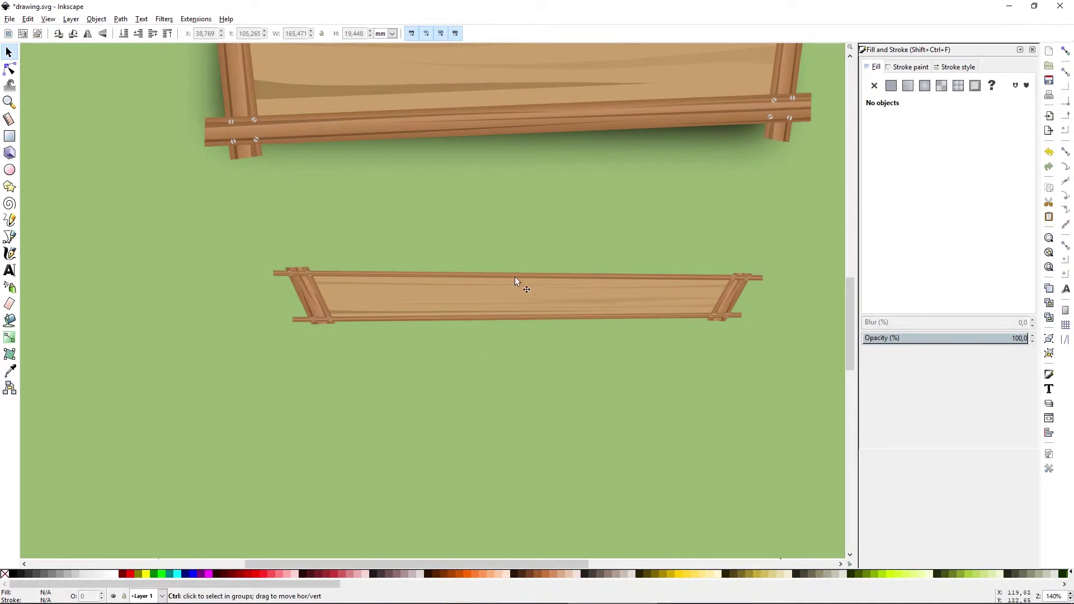
pyautogui.scroll(-1, 517, 288)
pyautogui.scroll(2, 517, 288)
pyautogui.click(229, 293)
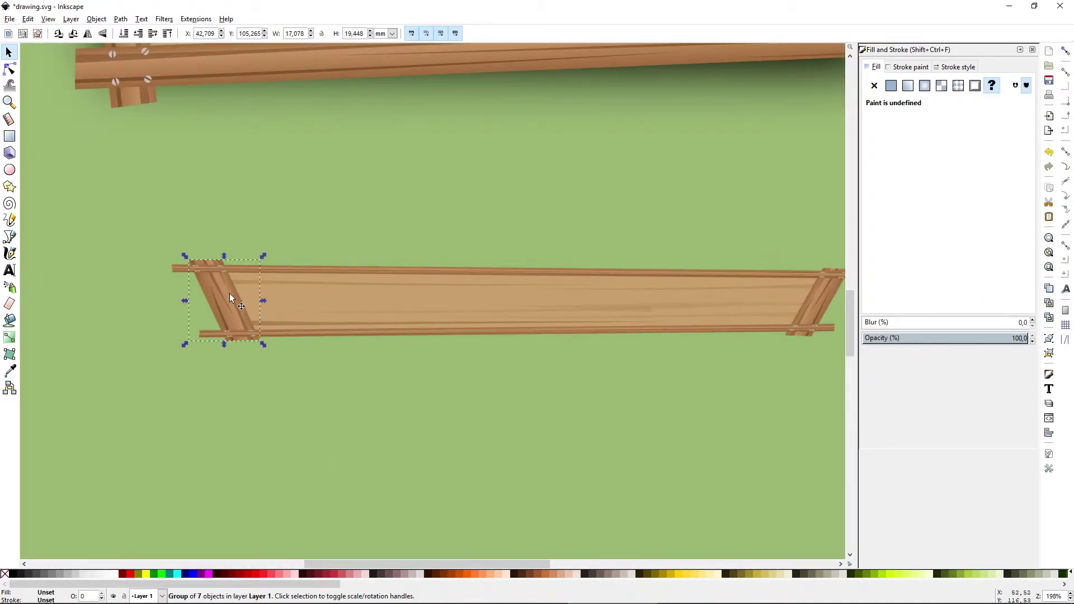
pyautogui.scroll(1, 226, 291)
pyautogui.scroll(3, 177, 276)
pyautogui.press('n')
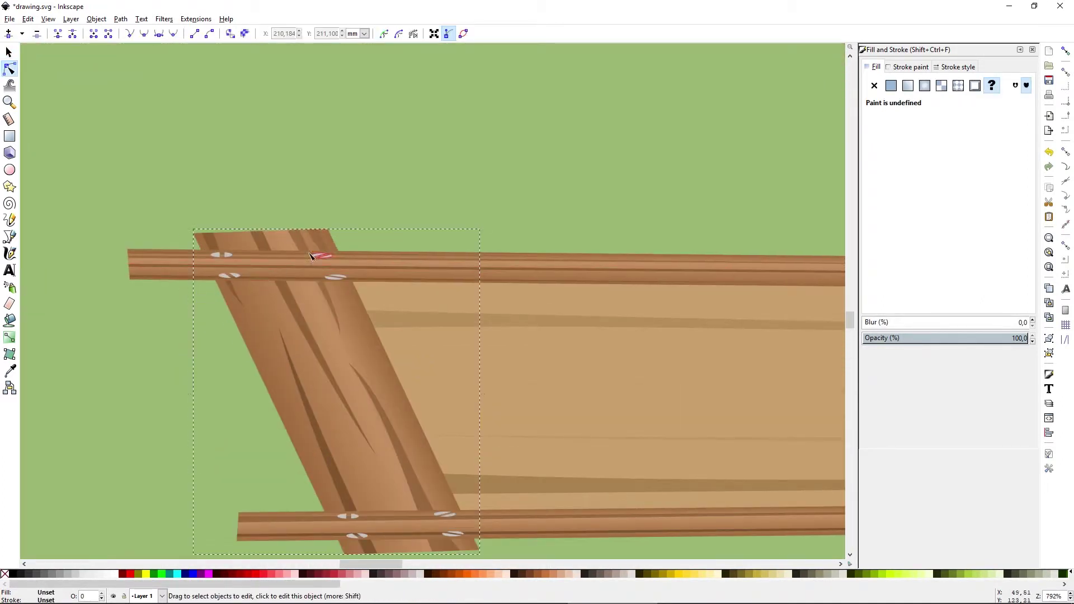
pyautogui.click(289, 312)
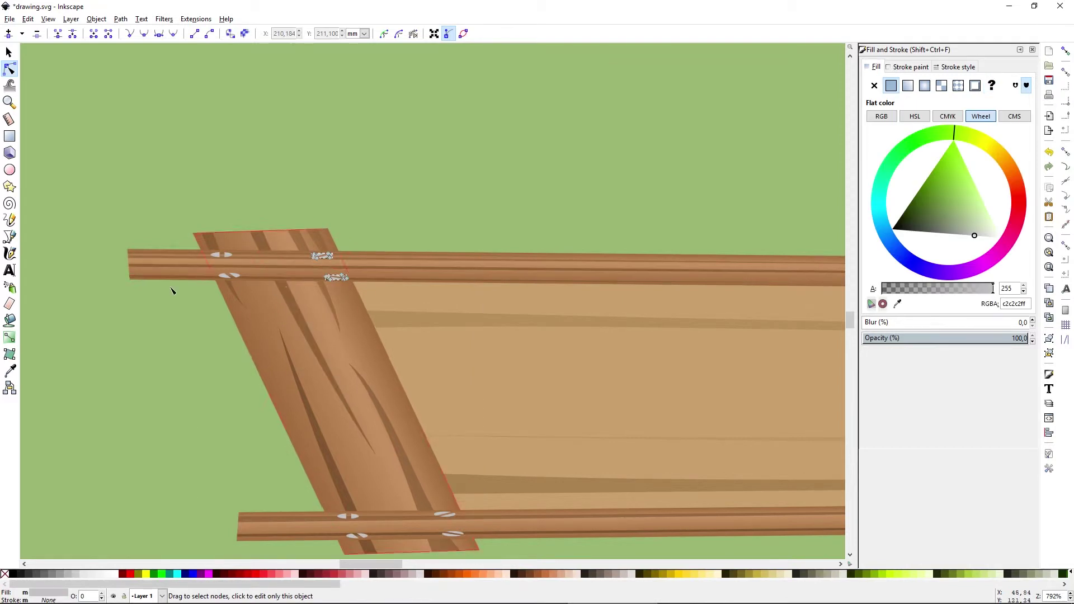
pyautogui.press('s')
pyautogui.press('Delete')
# - Duplicate an outer screw at the narrow sign's upper-left joint and place the copy on the joint's inner side
pyautogui.scroll(1, 206, 277)
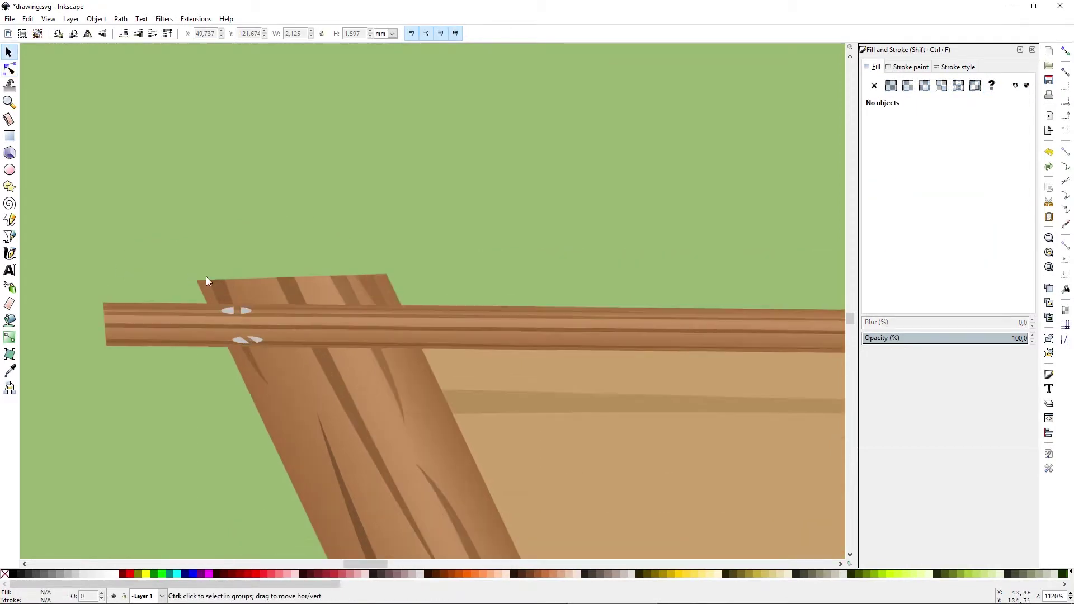
pyautogui.press('n')
pyautogui.press('s')
pyautogui.click(248, 342)
pyautogui.click(235, 311)
pyautogui.hotkey('ctrl', 'd')
pyautogui.moveTo(236, 311); pyautogui.dragTo(394, 347)
# - Narrow the small sign's left post and delete the screws remaining at its joints
pyautogui.scroll(-3, 458, 227)
pyautogui.click(377, 347)
pyautogui.click(386, 267)
pyautogui.moveTo(300, 269); pyautogui.dragTo(326, 270)
pyautogui.press('n')
pyautogui.scroll(-2, 331, 337)
pyautogui.moveTo(503, 464); pyautogui.dragTo(571, 371)
pyautogui.press('Delete')
# - Rotate the small sign's bottom plank slightly counterclockwise
pyautogui.scroll(2, 554, 391)
pyautogui.press('s')
pyautogui.click(523, 383)
pyautogui.click(575, 438)
pyautogui.scroll(-2, 575, 437)
pyautogui.hotkey('alt', '[')
pyautogui.hotkey('alt', '[')
pyautogui.hotkey('alt', '[')
pyautogui.hotkey('alt', '[')
pyautogui.hotkey('alt', '[')
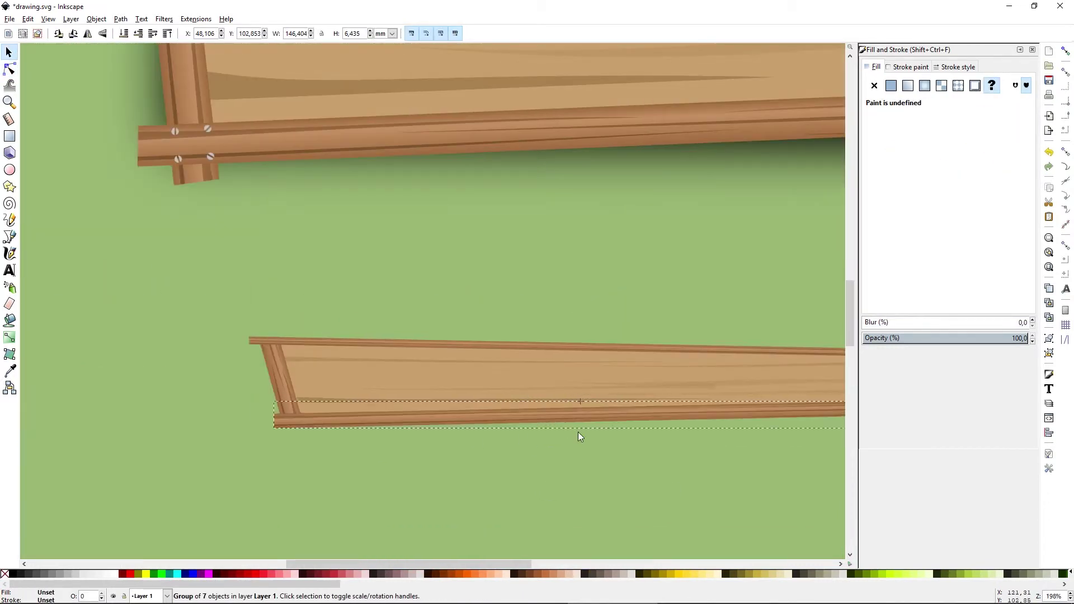
# - Fine-tune the rotation of the small sign's top plank
pyautogui.click(696, 349)
pyautogui.hotkey('alt', ']')
pyautogui.hotkey('alt', ']')
pyautogui.hotkey('alt', ']')
pyautogui.hotkey('alt', ']')
pyautogui.hotkey('alt', ']')
pyautogui.scroll(-3, 814, 267)
pyautogui.hotkey('alt', '[')
pyautogui.hotkey('alt', '[')
pyautogui.hotkey('alt', '[')
pyautogui.hotkey('alt', '[')
pyautogui.hotkey('alt', '[')
pyautogui.scroll(2, 787, 353)
# - Bring the small sign's right and left posts in front of the planks and enlarge them so their ends stick out
pyautogui.click(788, 353)
pyautogui.press('Home')
pyautogui.press('.')
pyautogui.click(183, 357)
pyautogui.press('Home')
pyautogui.press('.')
pyautogui.press('.')
pyautogui.press('.')
pyautogui.press('.')
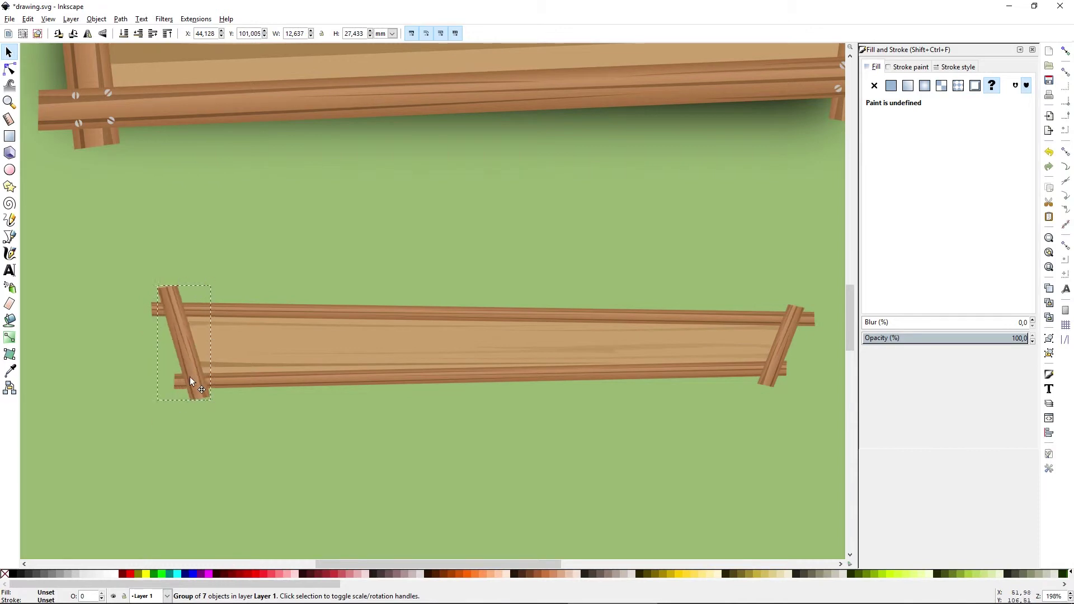
# - Duplicate the yellow Prehistoria lettering, shrink the copy and place it on the small sign
pyautogui.scroll(-3, 435, 410)
pyautogui.scroll(1, 428, 428)
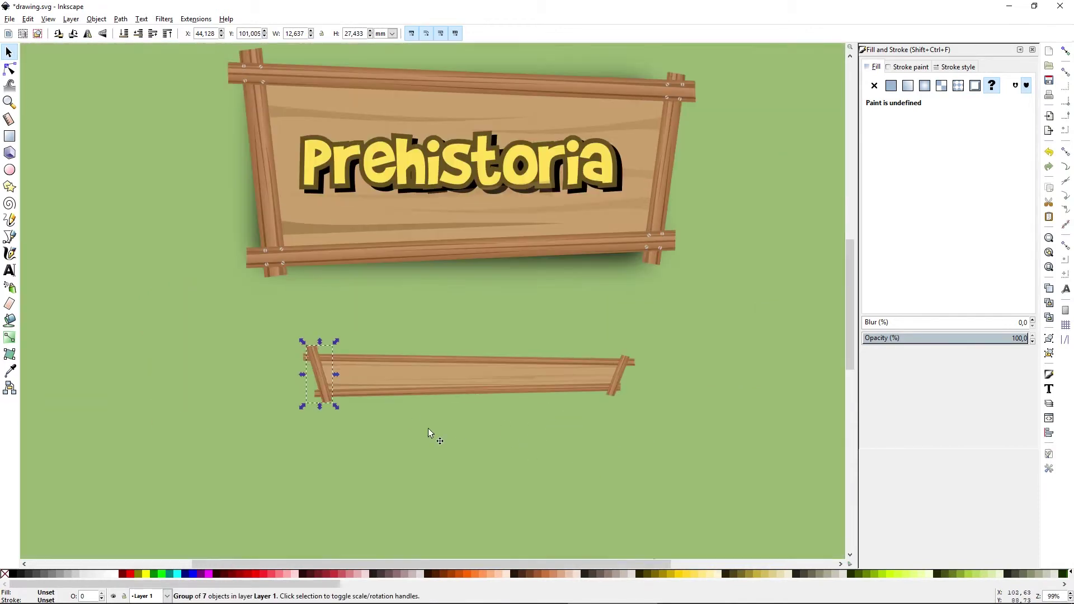
pyautogui.click(562, 418)
pyautogui.scroll(1, 472, 407)
pyautogui.scroll(-2, 553, 388)
pyautogui.click(151, 270)
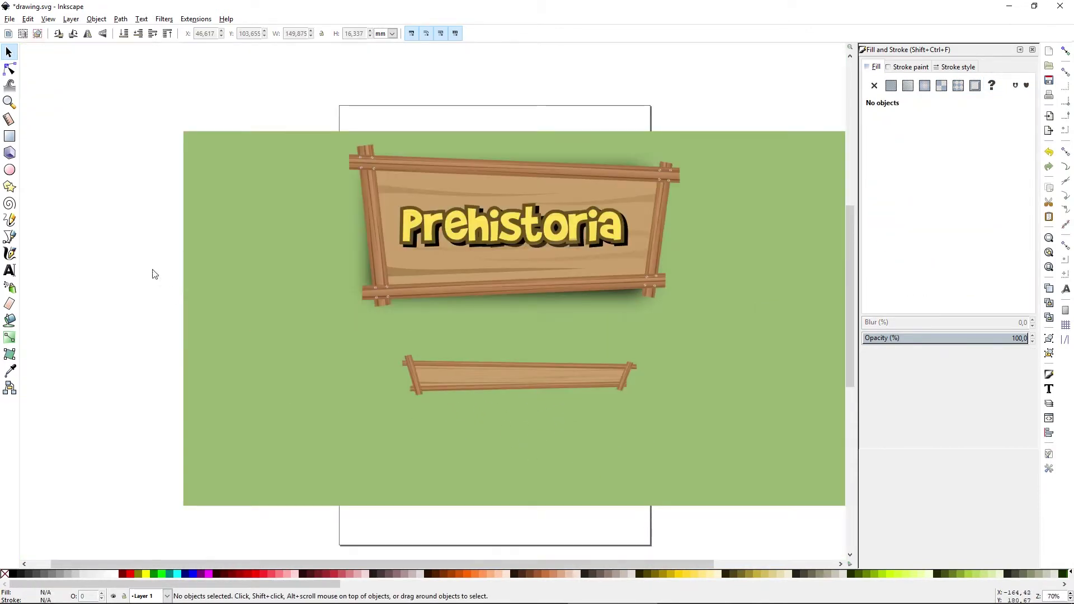
pyautogui.click(485, 227)
pyautogui.scroll(1, 596, 251)
pyautogui.hotkey('ctrl', 'd')
pyautogui.moveTo(490, 237); pyautogui.dragTo(496, 443)
pyautogui.moveTo(694, 462); pyautogui.dragTo(496, 431)
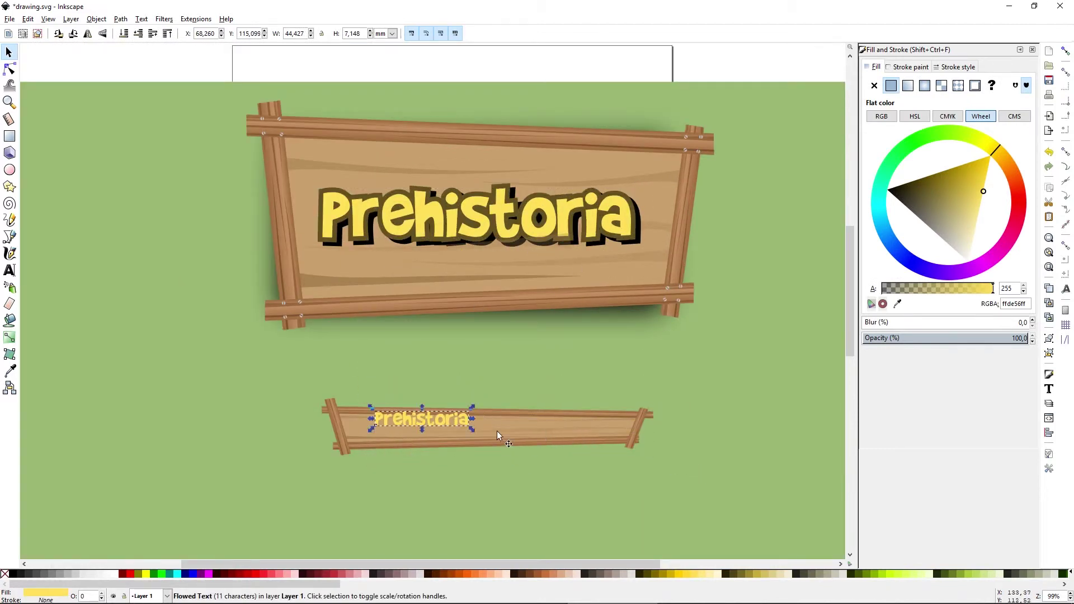
pyautogui.moveTo(434, 419); pyautogui.dragTo(505, 424)
# - Change the small sign's lettering to "Play" and enlarge it in the middle of the board
pyautogui.press('t')
pyautogui.hotkey('ctrl', 'a')
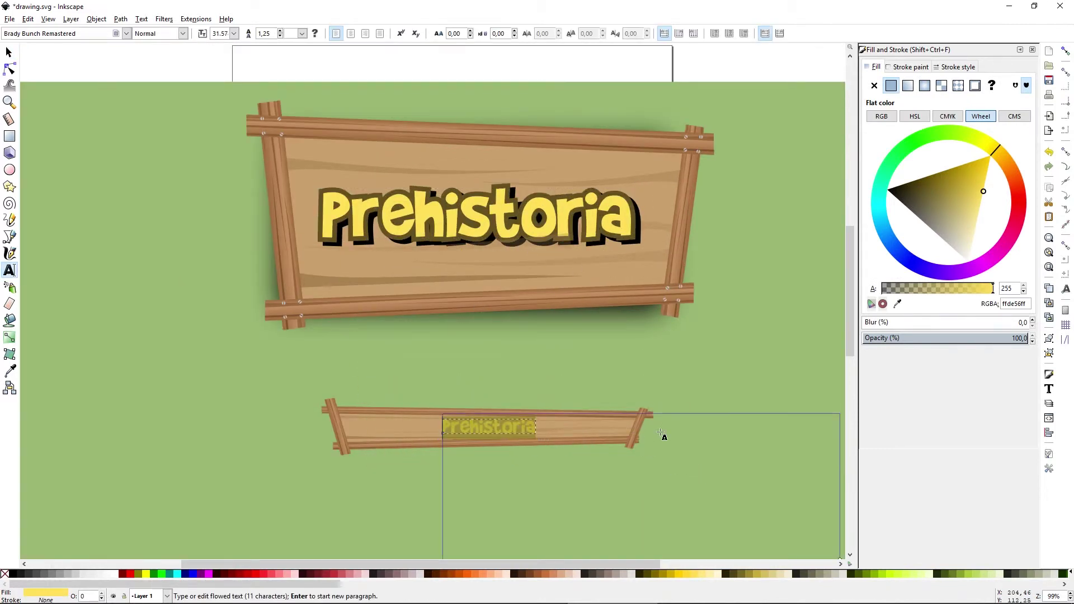
pyautogui.write('Play')
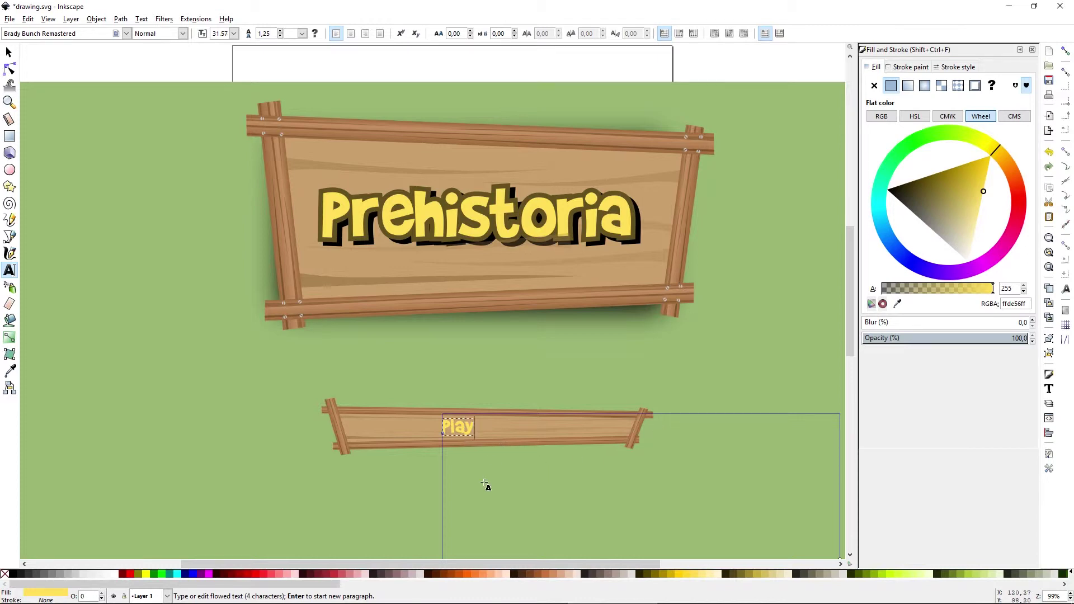
pyautogui.press('F1')
pyautogui.scroll(-2, 498, 456)
pyautogui.moveTo(476, 371); pyautogui.dragTo(487, 398)
# - Give the small sign's lettering an offset black shadow copy and change the wording to "PLAY" in capitals
pyautogui.hotkey('ctrl', 'd')
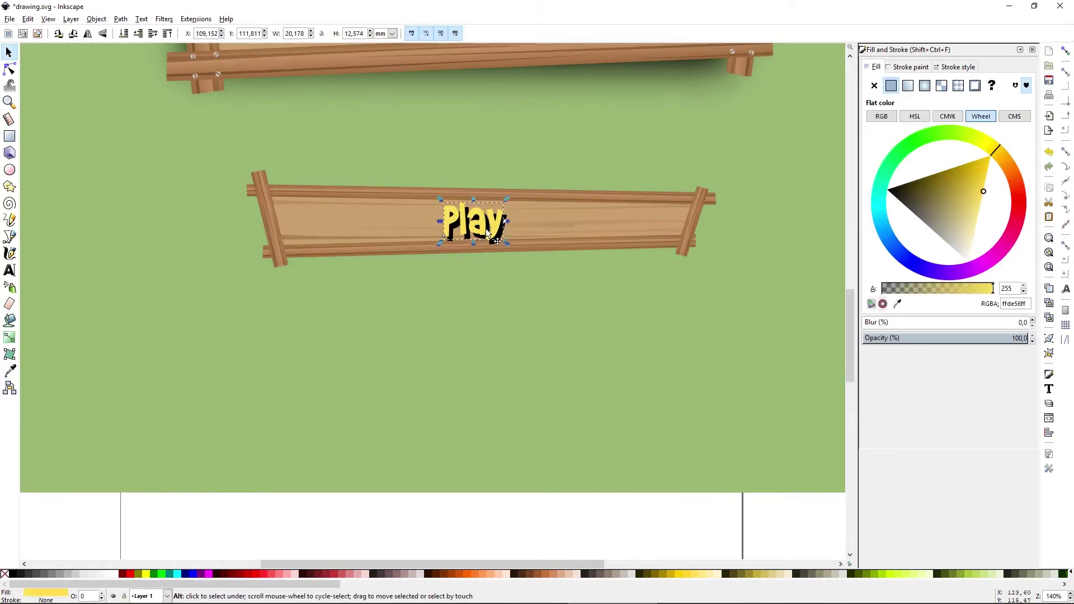
pyautogui.keyDown('alt'); pyautogui.click(485, 229); pyautogui.keyUp('alt')
pyautogui.scroll(-1, 470, 278)
pyautogui.click(470, 279)
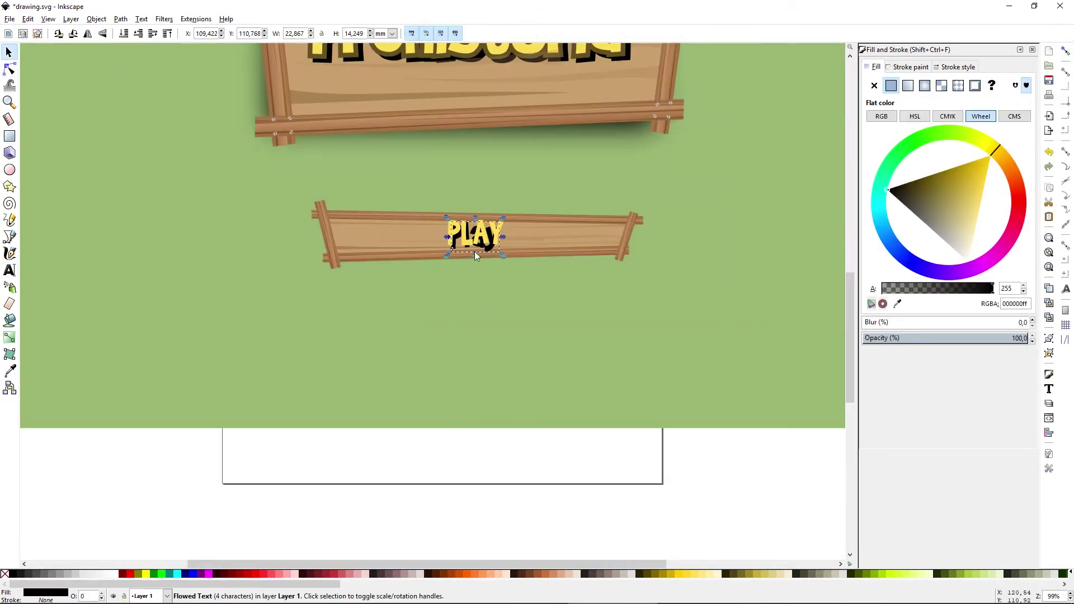
pyautogui.scroll(-1, 500, 451)
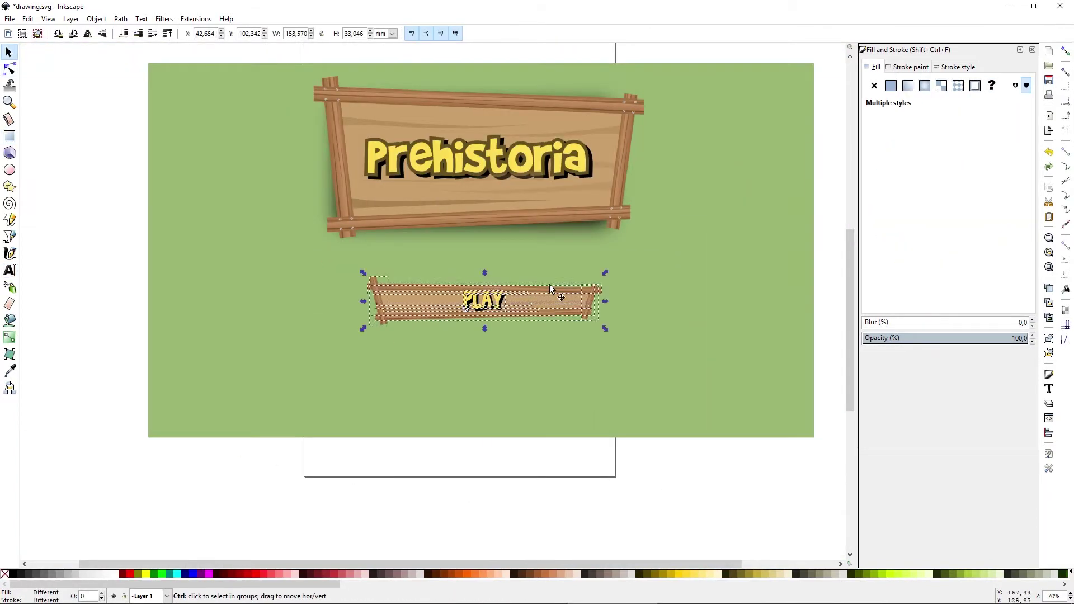
# - Duplicate the PLAY sign twice beneath the original, mirroring the middle copy's woodwork horizontally
pyautogui.scroll(1, 551, 287)
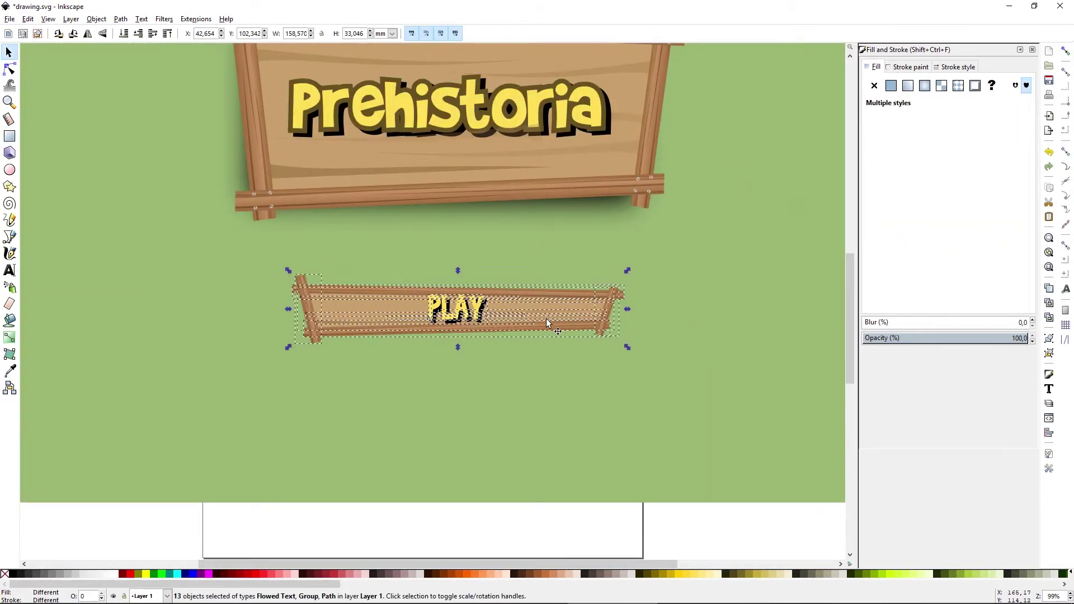
pyautogui.hotkey('ctrl', 'd')
pyautogui.moveTo(475, 333); pyautogui.dragTo(492, 365)
pyautogui.press('h')
pyautogui.moveTo(491, 417); pyautogui.dragTo(491, 423)
pyautogui.press('Delete')
# - Change the middle sign's yellow lettering to "OPTIONS"
pyautogui.doubleClick(457, 371)
pyautogui.hotkey('ctrl', 'a')
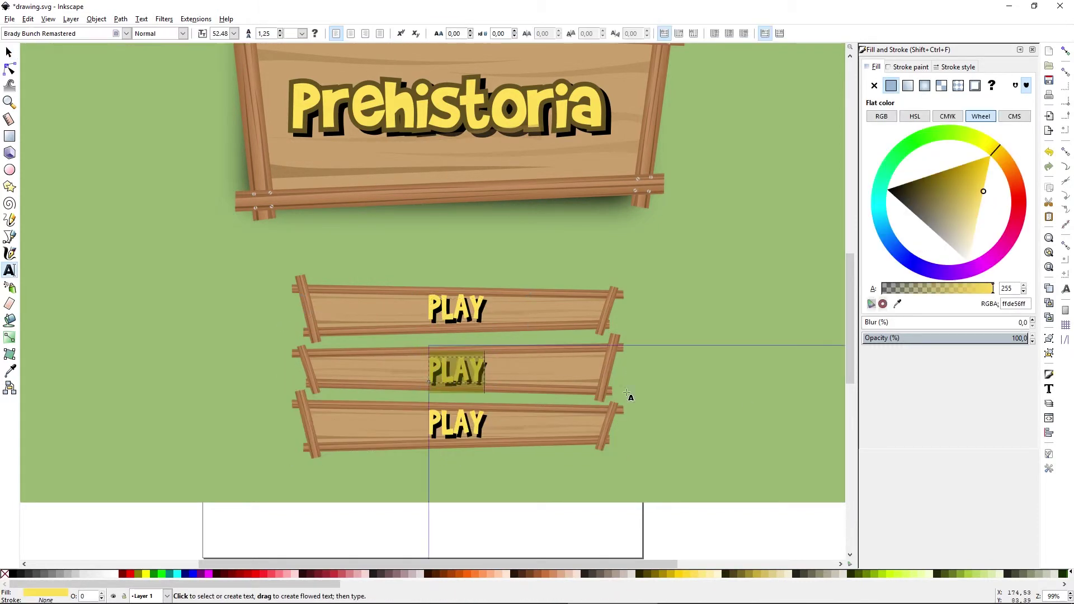
pyautogui.write('OPTIONS')
pyautogui.press('F1')
# - Change the middle sign's black shadow text to "OPTIONS" and center the lettering with its shadow on the board
pyautogui.doubleClick(459, 385)
pyautogui.hotkey('ctrl', 'a')
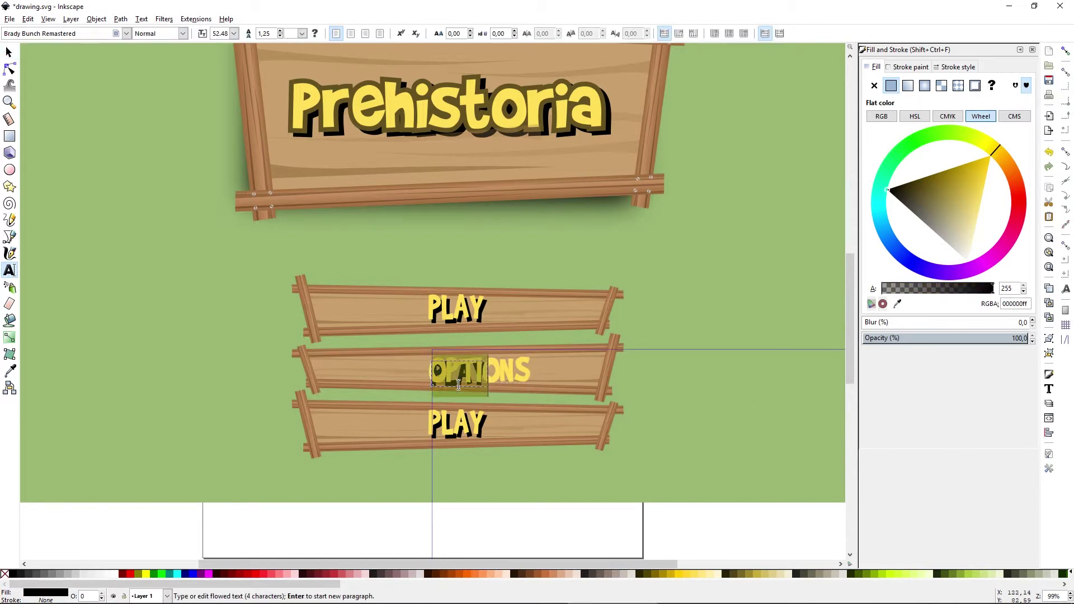
pyautogui.write('OPTIONS')
pyautogui.press('F1')
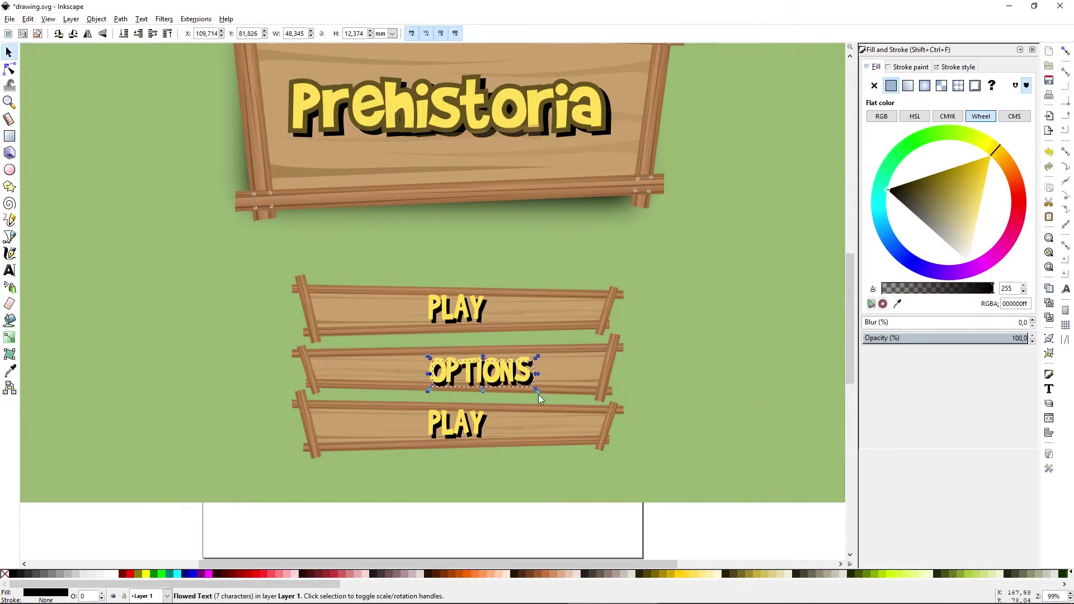
pyautogui.keyDown('shift'); pyautogui.click(487, 371); pyautogui.keyUp('shift')
pyautogui.moveTo(492, 378); pyautogui.dragTo(469, 383)
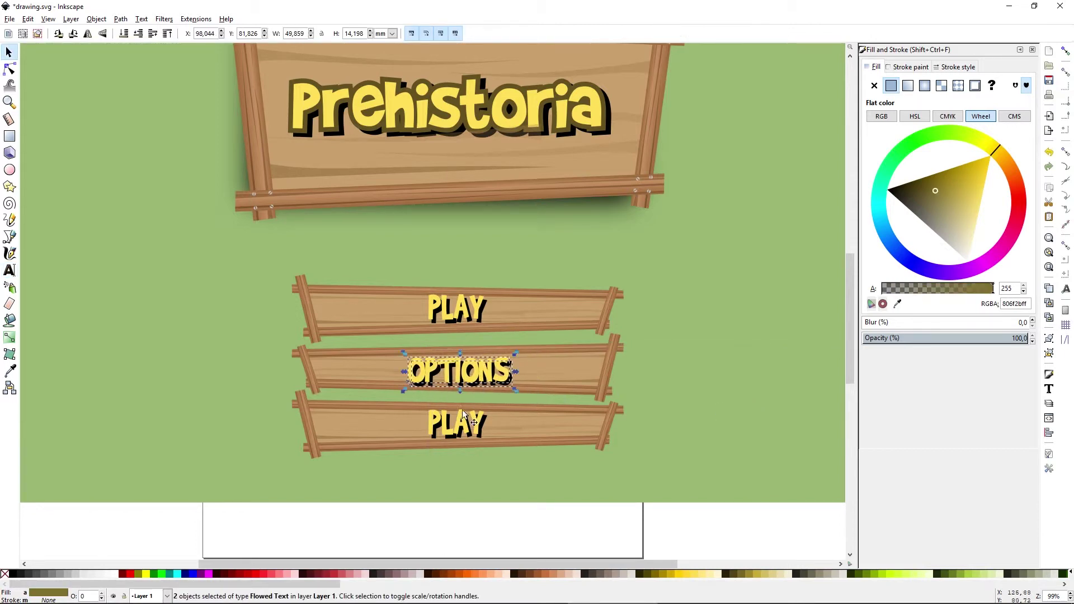
# - Change the third sign's lettering and its shadow to "QUIT"
pyautogui.doubleClick(462, 409)
pyautogui.hotkey('ctrl', 'a')
pyautogui.write('QUI')
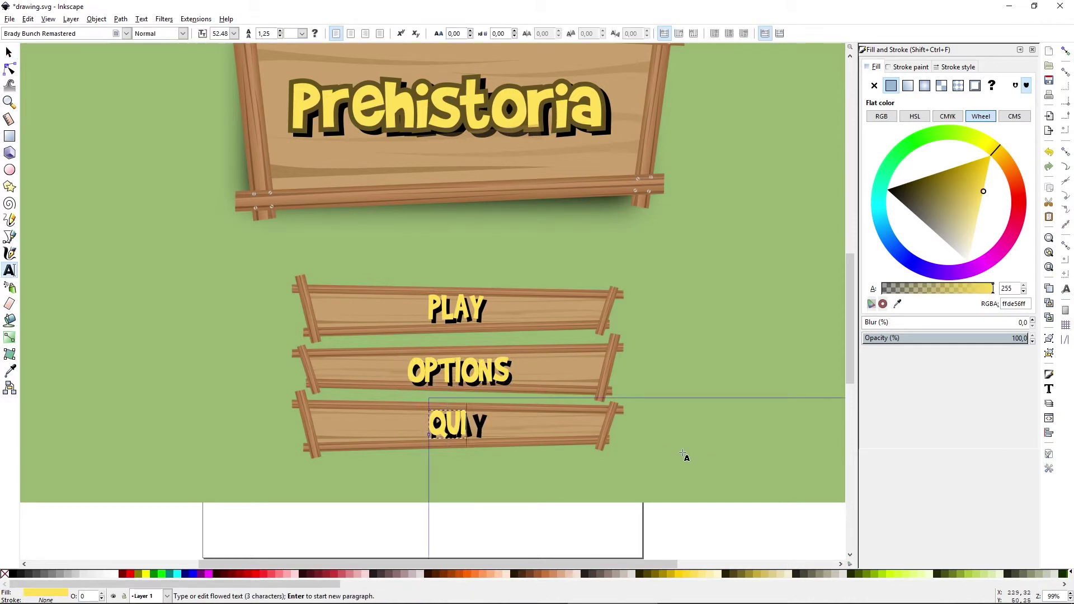
pyautogui.write('T')
pyautogui.press('F1')
pyautogui.press('Escape')
# - Copy the large sign's left post to the left edge of the green backdrop and rotate the copy upright
pyautogui.scroll(-1, 530, 521)
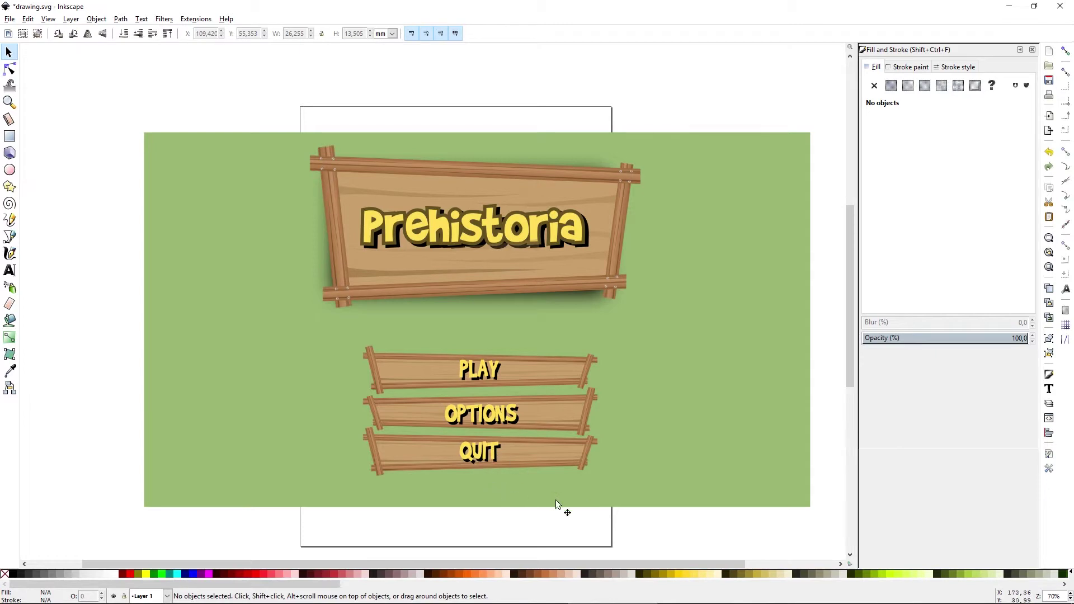
pyautogui.moveTo(557, 492); pyautogui.dragTo(562, 469)
pyautogui.scroll(1, 470, 475)
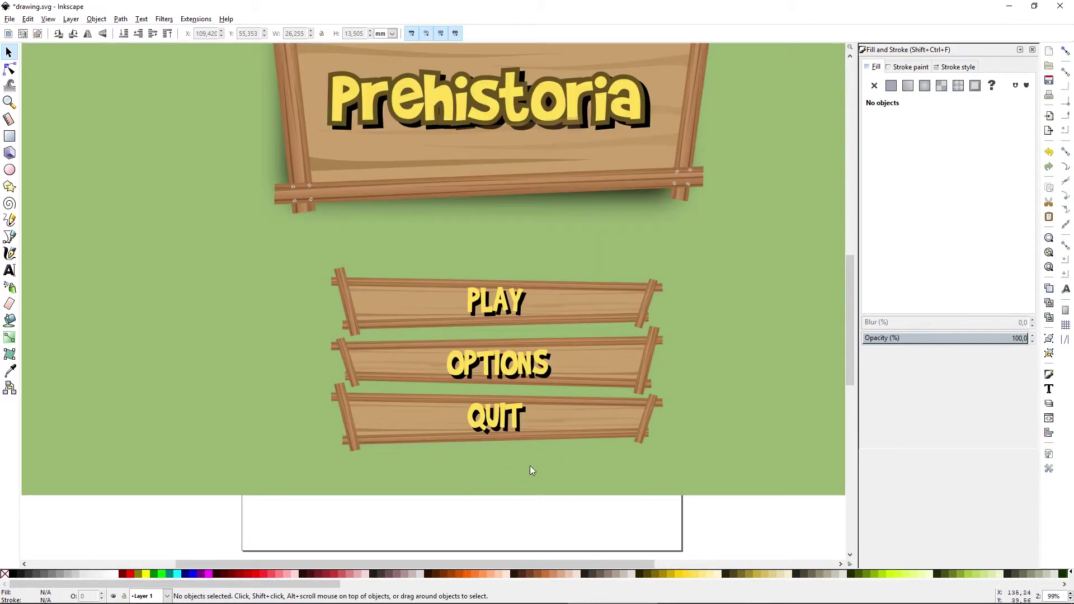
pyautogui.scroll(-2, 328, 311)
pyautogui.click(336, 271)
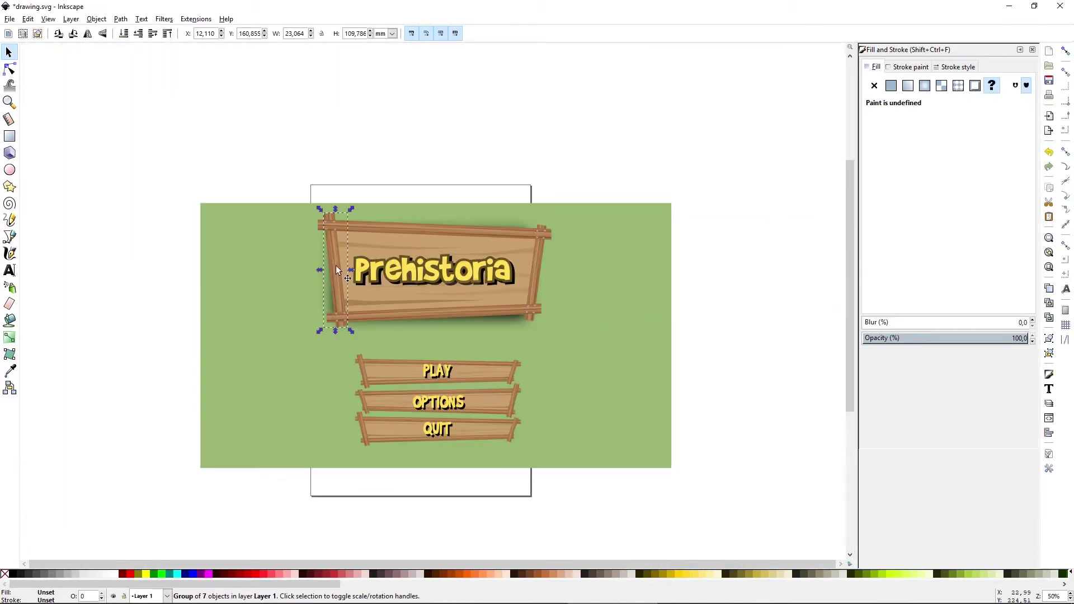
pyautogui.scroll(1, 326, 323)
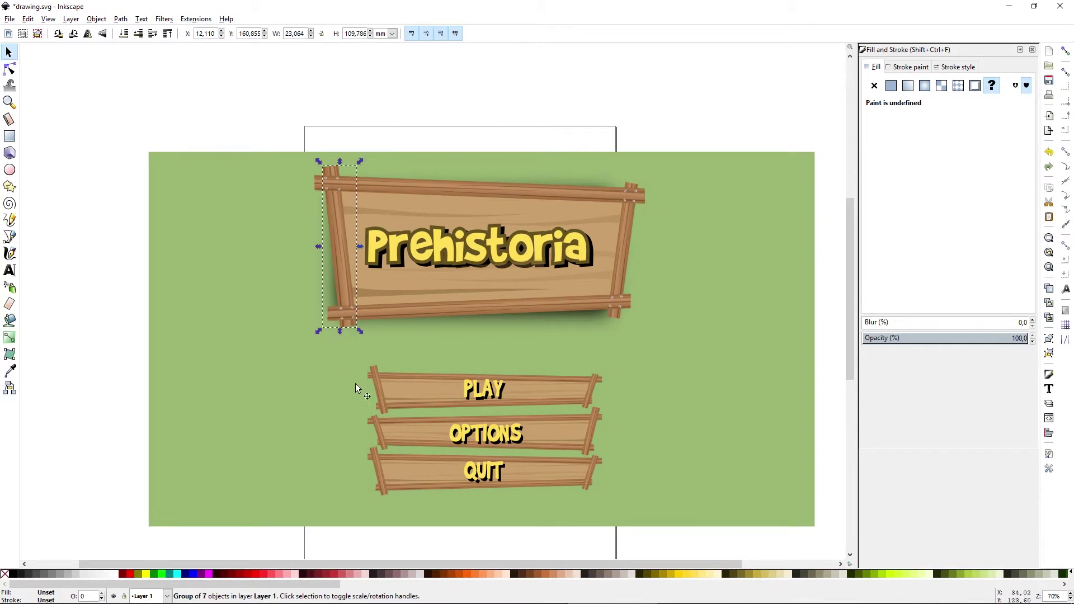
pyautogui.hotkey('ctrl', 'v')
pyautogui.moveTo(194, 382); pyautogui.dragTo(152, 270)
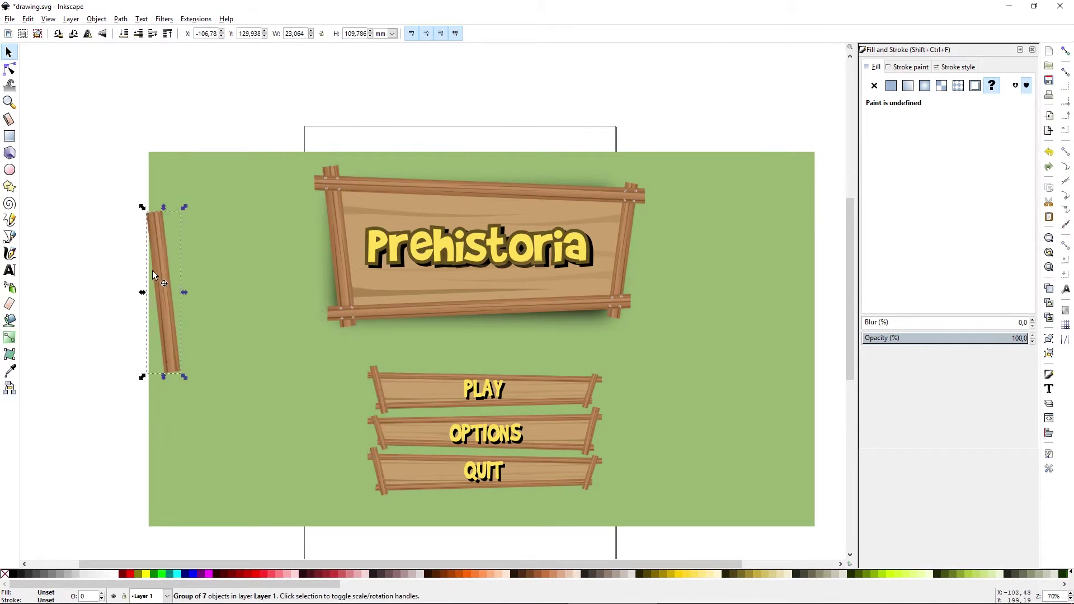
pyautogui.click(152, 271)
pyautogui.moveTo(189, 204)
pyautogui.mouseDown()
pyautogui.moveTo(193, 213)
pyautogui.moveTo(179, 206)
pyautogui.mouseUp()
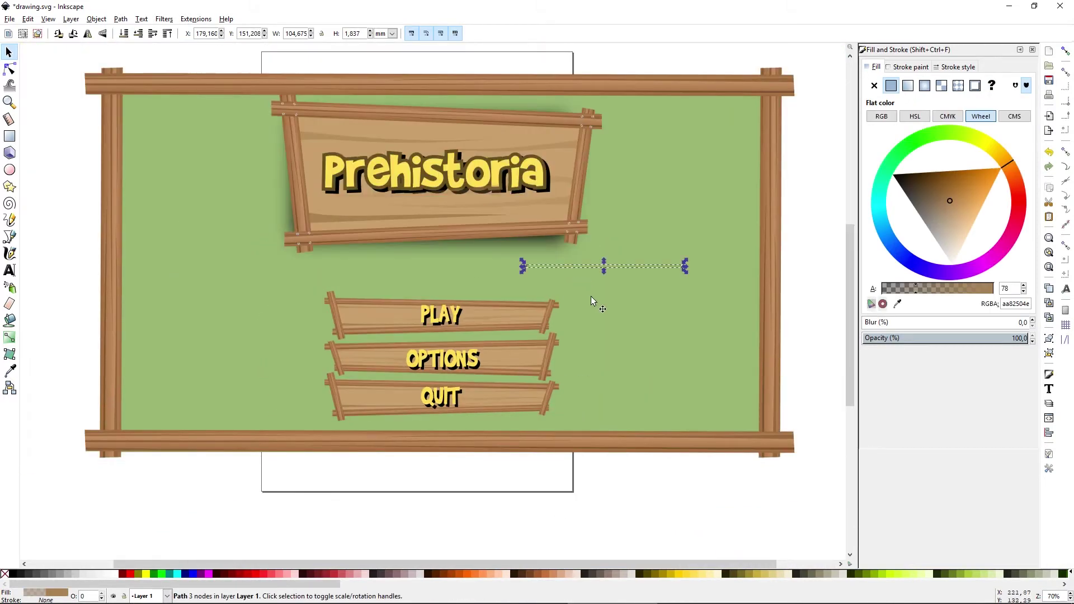
# - Move the three menu signs up slightly within the frame
pyautogui.moveTo(219, 478); pyautogui.dragTo(615, 267)
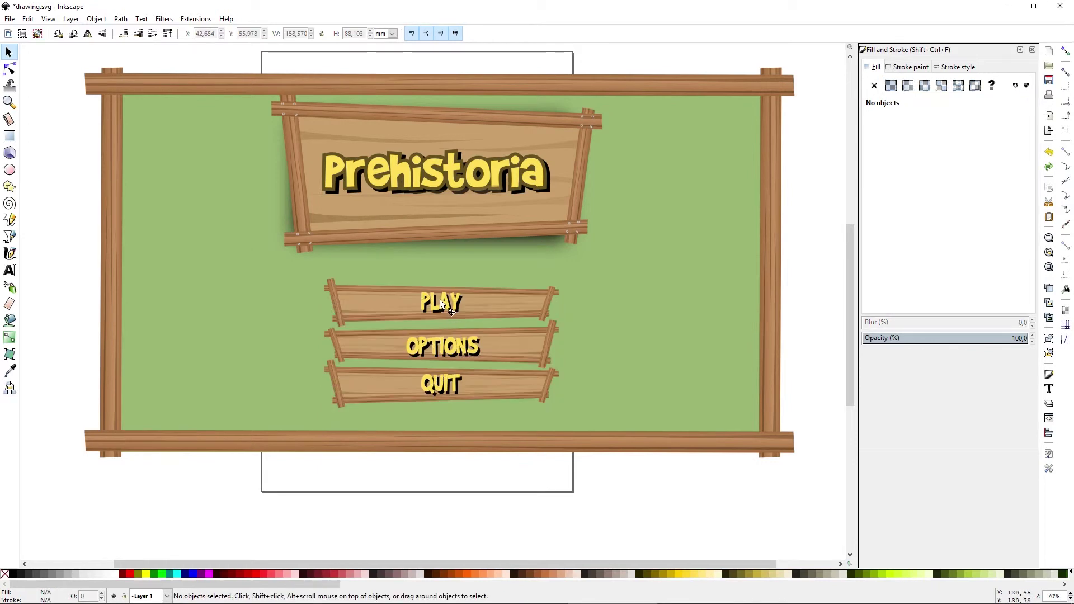
pyautogui.keyDown('ctrl'); pyautogui.scroll(1, 434, 288); pyautogui.keyUp('ctrl')
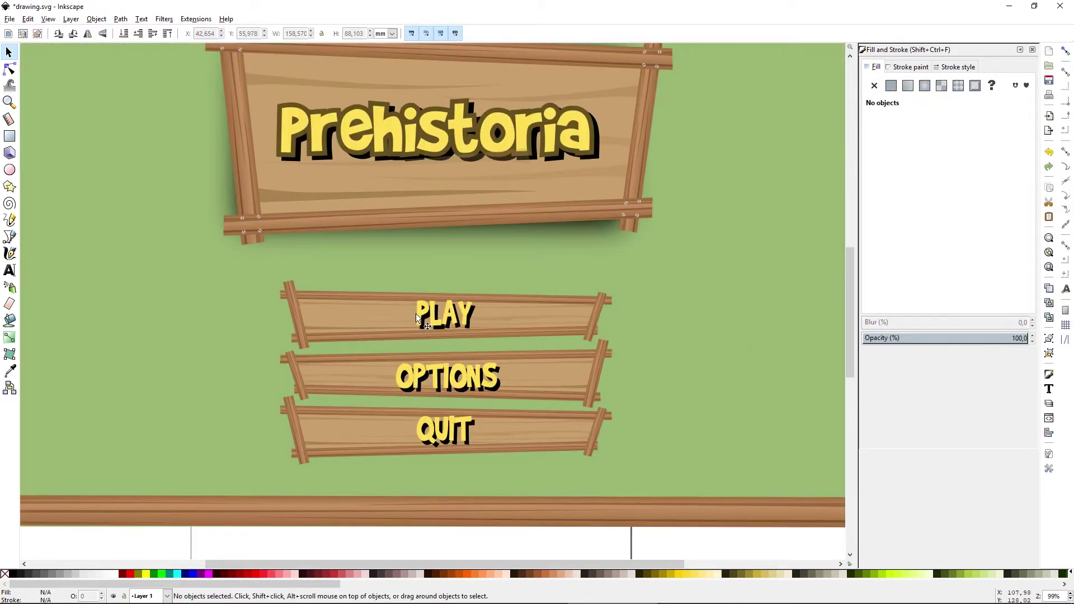
pyautogui.click(358, 320)
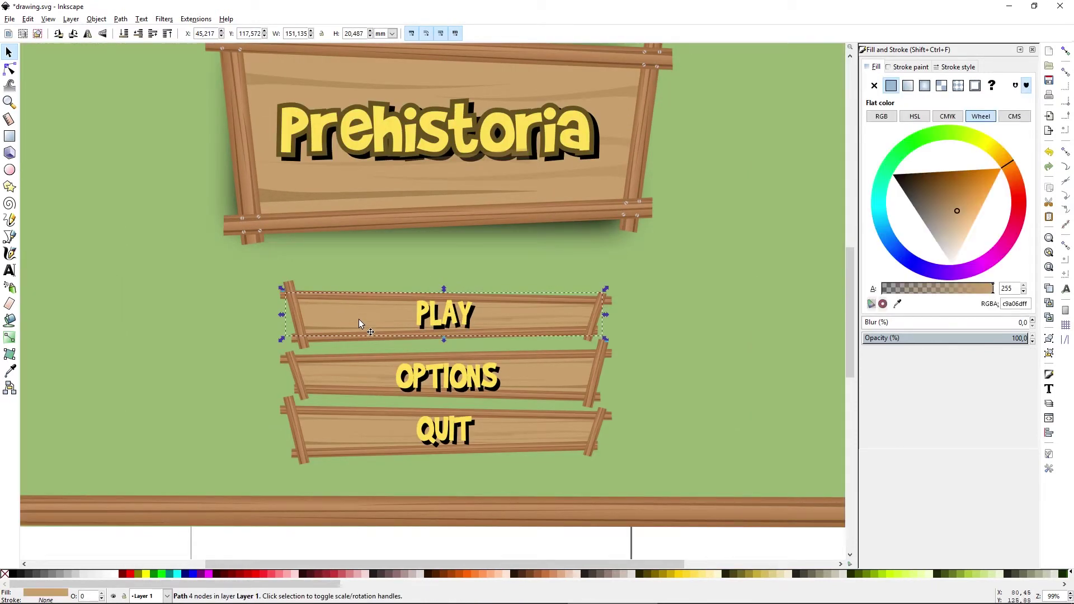
pyautogui.click(321, 340)
pyautogui.press('Escape')
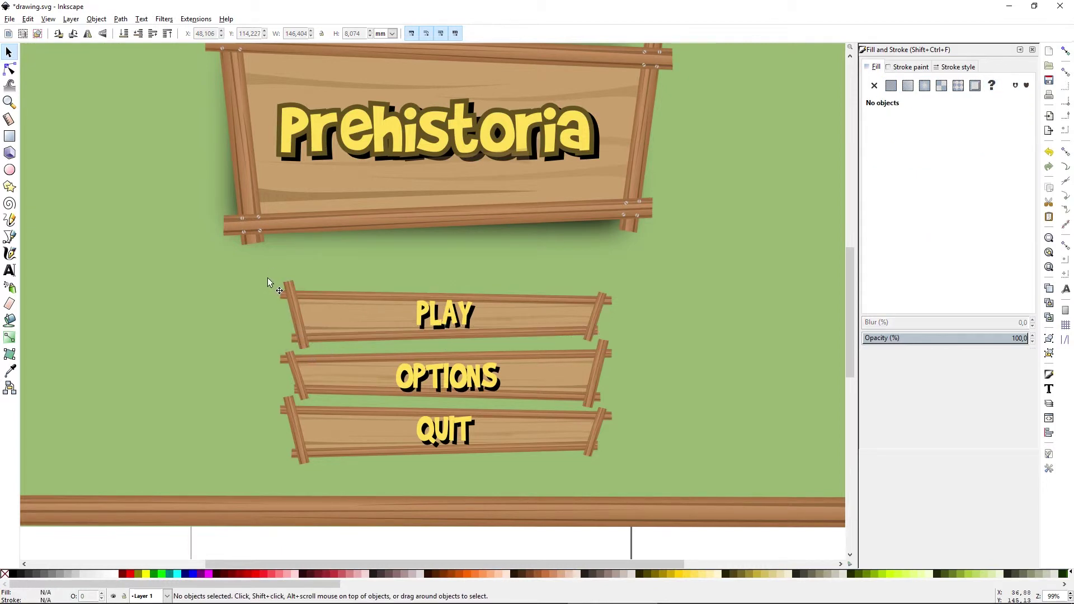
# - Select the whole PLAY sign and enlarge it so it is wider than the other two menu signs
pyautogui.press('n')
pyautogui.moveTo(235, 265); pyautogui.dragTo(635, 355)
pyautogui.press('s')
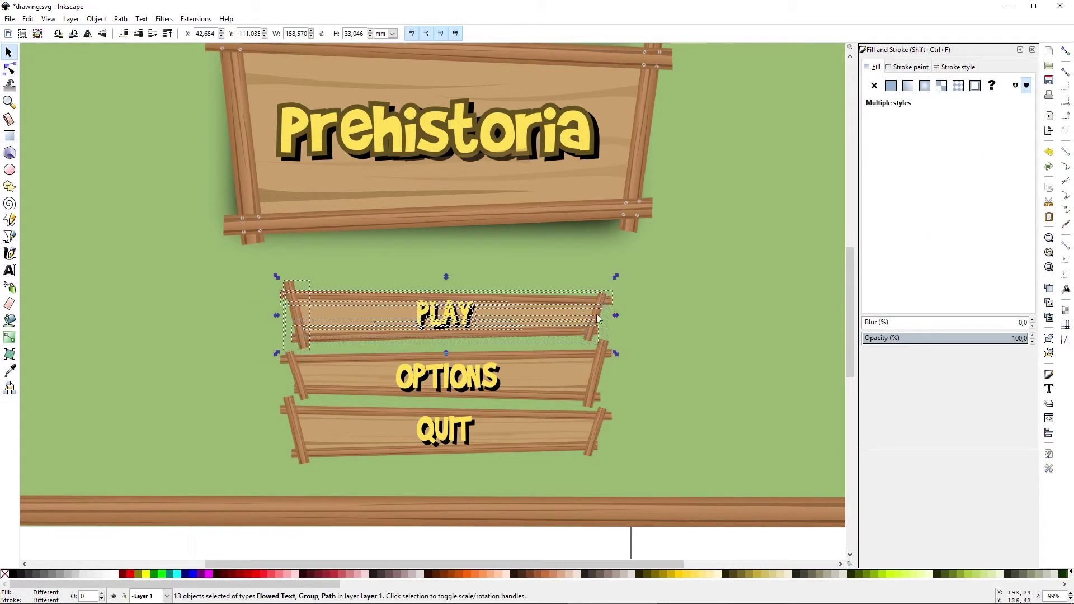
pyautogui.moveTo(616, 278); pyautogui.dragTo(652, 251)
pyautogui.moveTo(597, 326); pyautogui.dragTo(596, 320)
# - Darken the PLAY sign's board to brown 7e6340 and enlarge its lettering
pyautogui.click(311, 316)
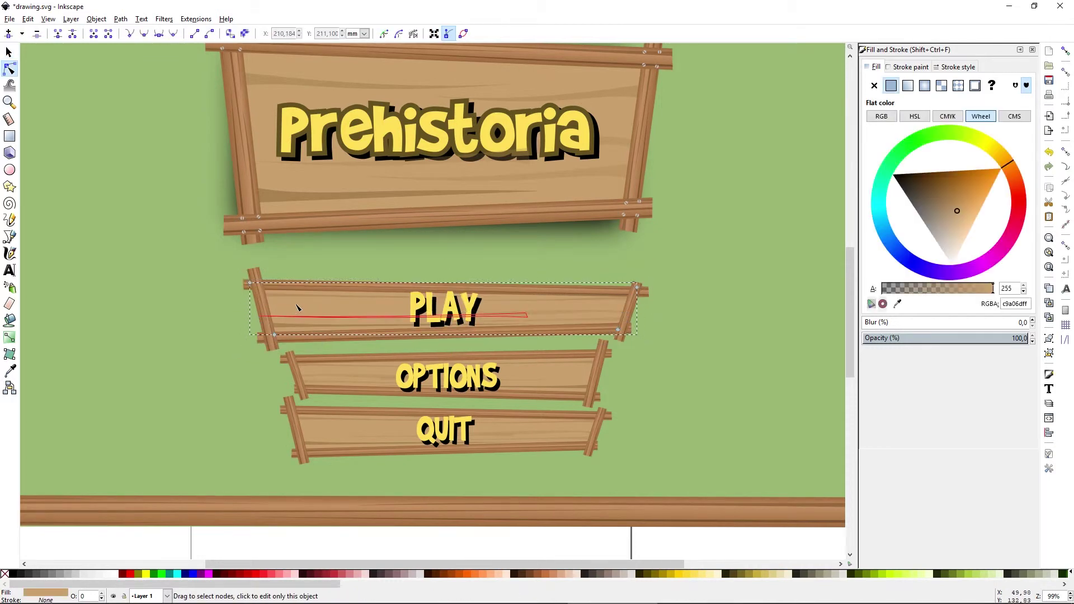
pyautogui.moveTo(954, 209); pyautogui.dragTo(932, 196)
pyautogui.click(469, 303)
pyautogui.keyDown('shift'); pyautogui.click(477, 303); pyautogui.keyUp('shift')
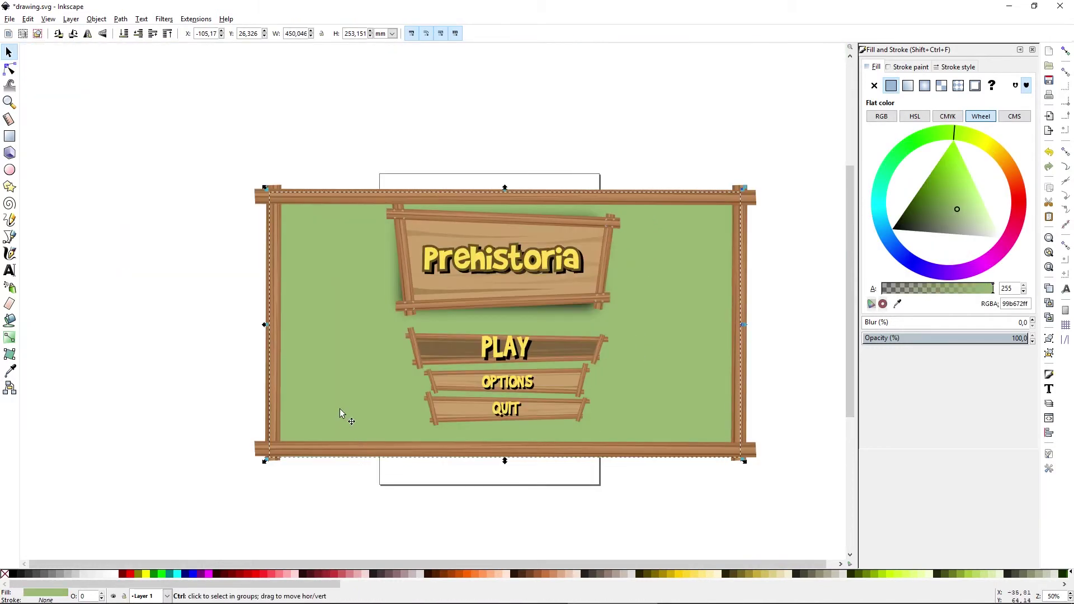
# - Draw a narrow rectangle about 8.7 mm wide and 233 mm tall along the inner side of the frame's left post
pyautogui.scroll(1, 334, 372)
pyautogui.press('r')
pyautogui.moveTo(248, 127); pyautogui.dragTo(263, 450)
pyautogui.press('s')
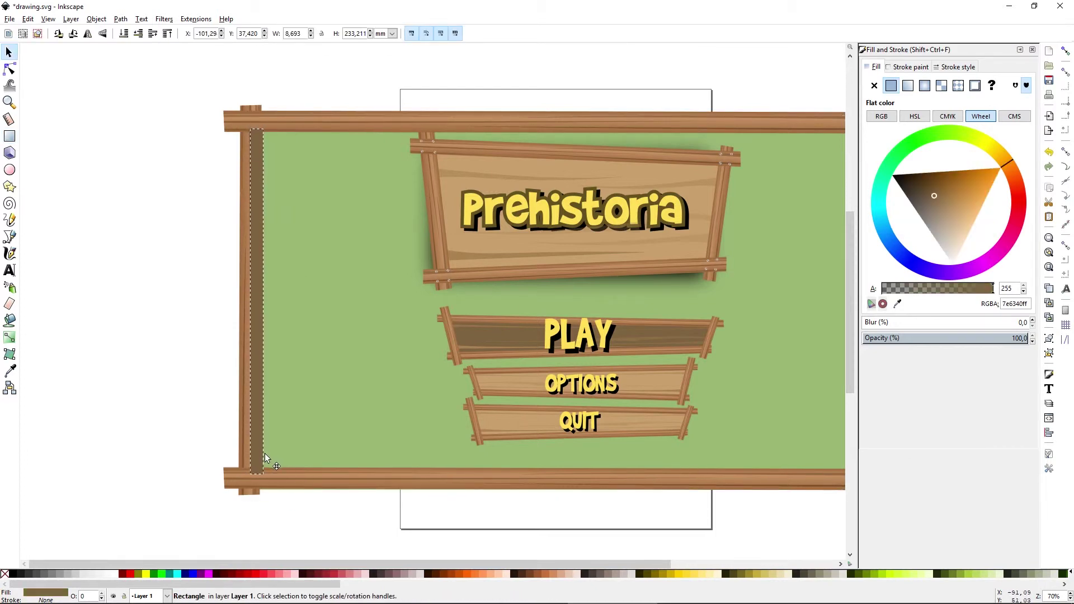
pyautogui.click(265, 451)
# - Fill the narrow rectangle with a black linear gradient fading to transparent and lower it behind the frame's left post
pyautogui.click(910, 187)
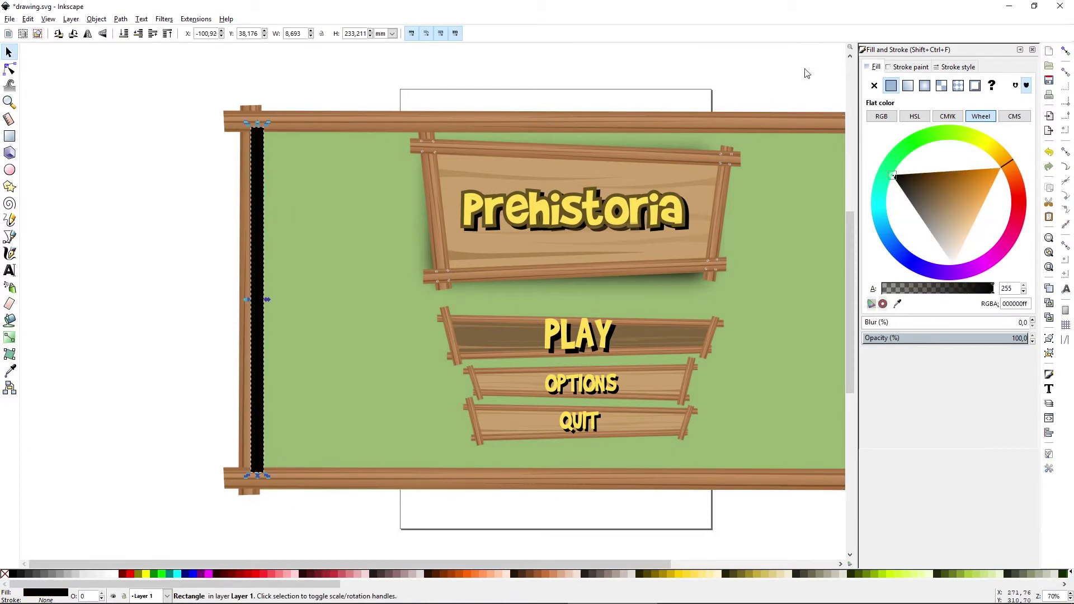
pyautogui.click(907, 85)
pyautogui.click(203, 315)
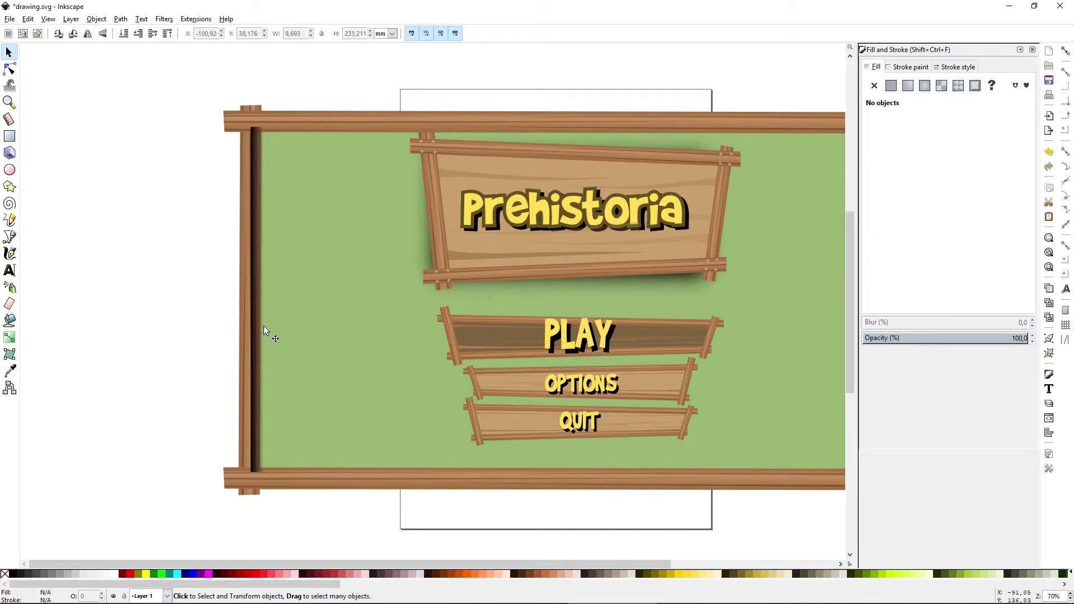
pyautogui.click(263, 326)
pyautogui.press('pagedown')
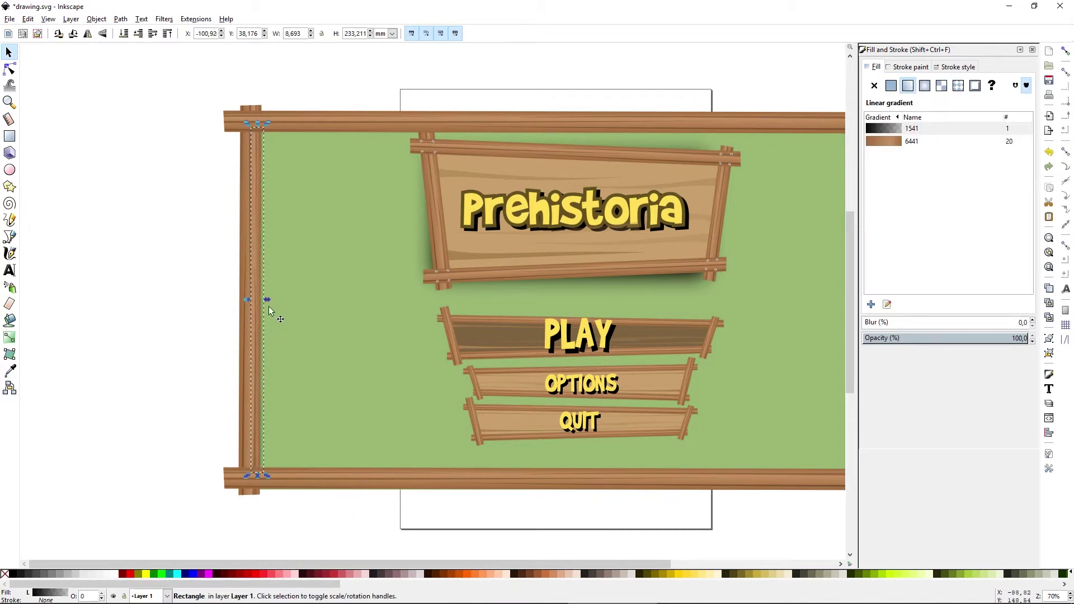
# - Place copies of the gradient shadow along the inner edges of the frame's right post and bottom plank
pyautogui.press('r')
pyautogui.press('s')
pyautogui.moveTo(267, 300); pyautogui.dragTo(755, 310)
pyautogui.hotkey('ctrl', 'd')
pyautogui.moveTo(739, 140); pyautogui.dragTo(581, 313)
pyautogui.moveTo(699, 314); pyautogui.dragTo(240, 156)
pyautogui.moveTo(466, 156); pyautogui.dragTo(465, 490)
pyautogui.hotkey('ctrl', 'f')
pyautogui.press('Escape')
pyautogui.click(1032, 49)
# - Duplicate the bottom shadow, flip it vertically, and place it under the frame's top plank, lowered behind the wood
pyautogui.click(274, 462)
pyautogui.hotkey('ctrl', 'd')
pyautogui.press('v')
pyautogui.moveTo(274, 456); pyautogui.dragTo(274, 121)
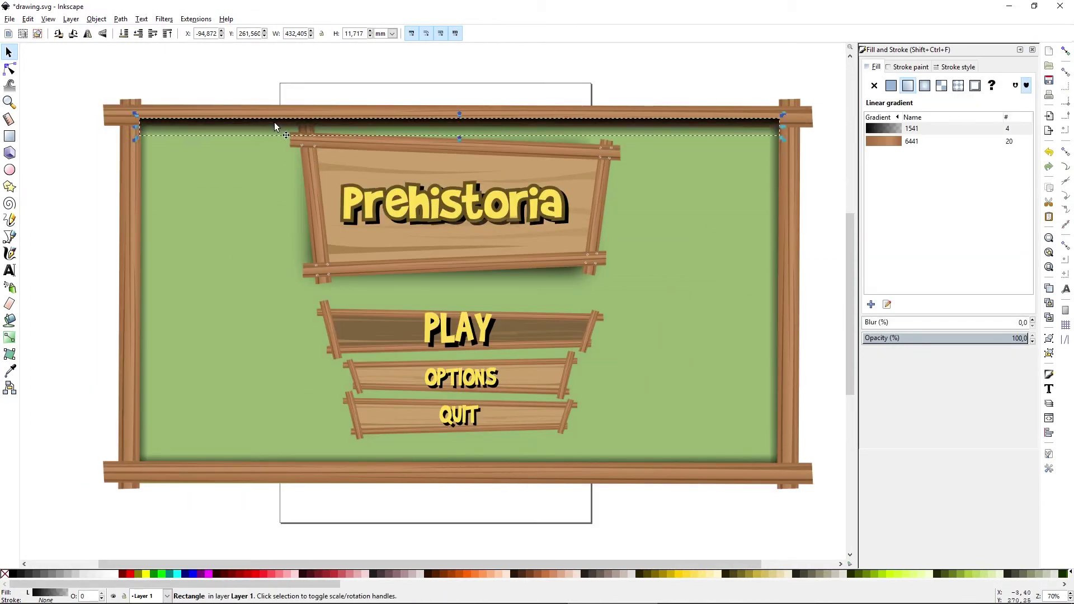
pyautogui.press('pagedown')
pyautogui.press('Escape')
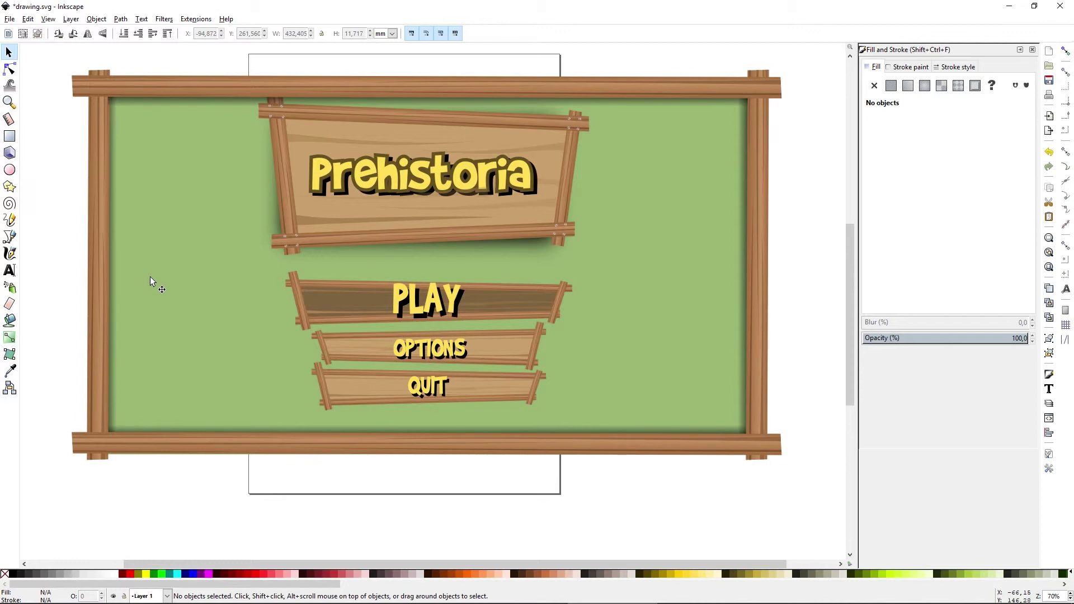
pyautogui.scroll(2, 383, 287)
pyautogui.hscroll(-1, 383, 287)
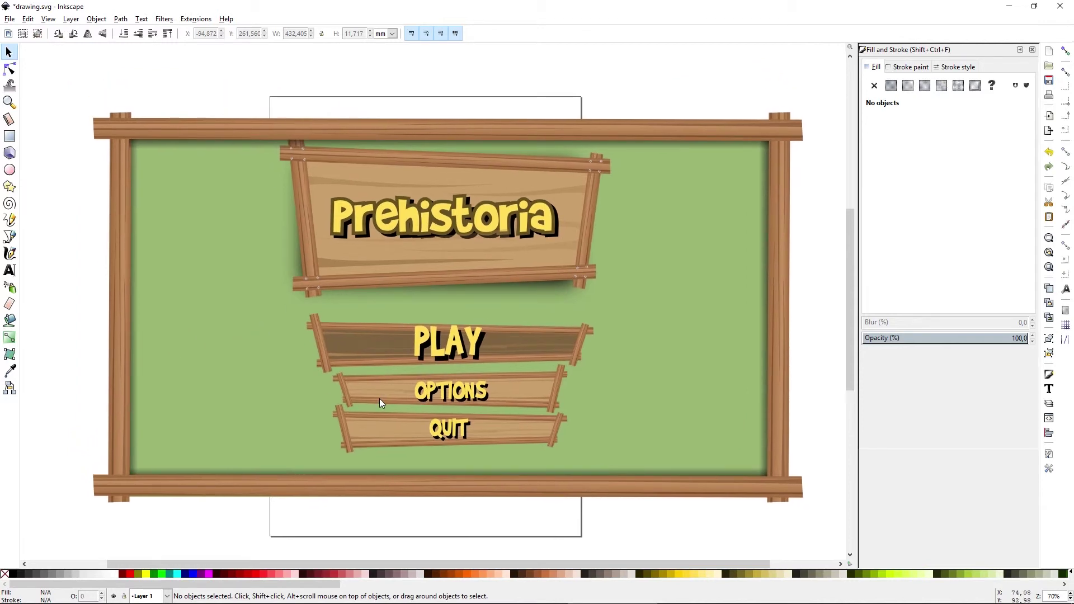
# - Delete the green backdrop rectangle behind the wooden frame and menu
pyautogui.click(197, 349)
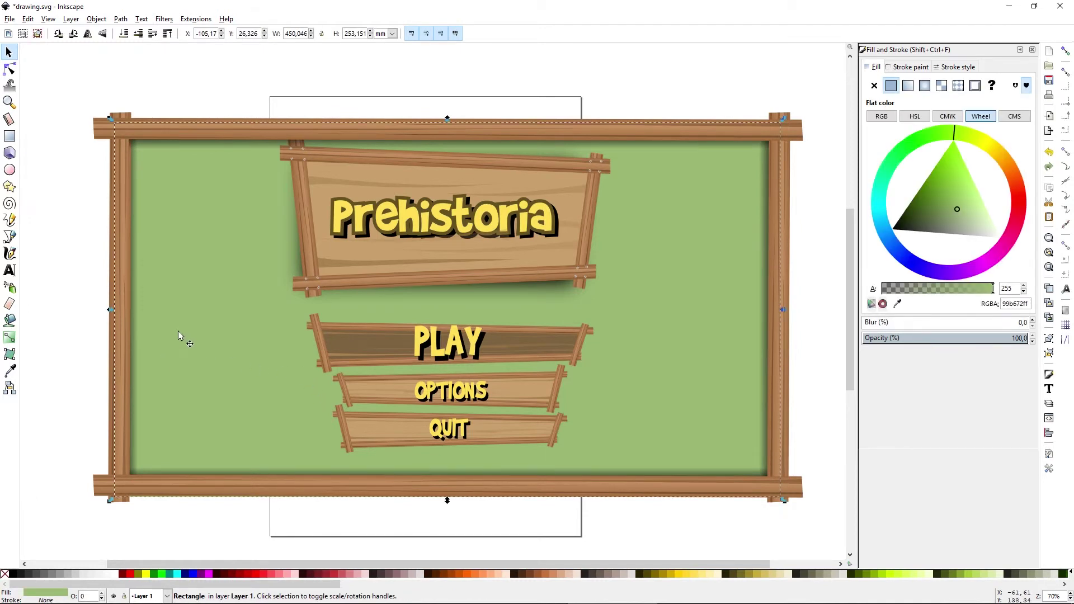
pyautogui.moveTo(152, 323); pyautogui.dragTo(251, 365)
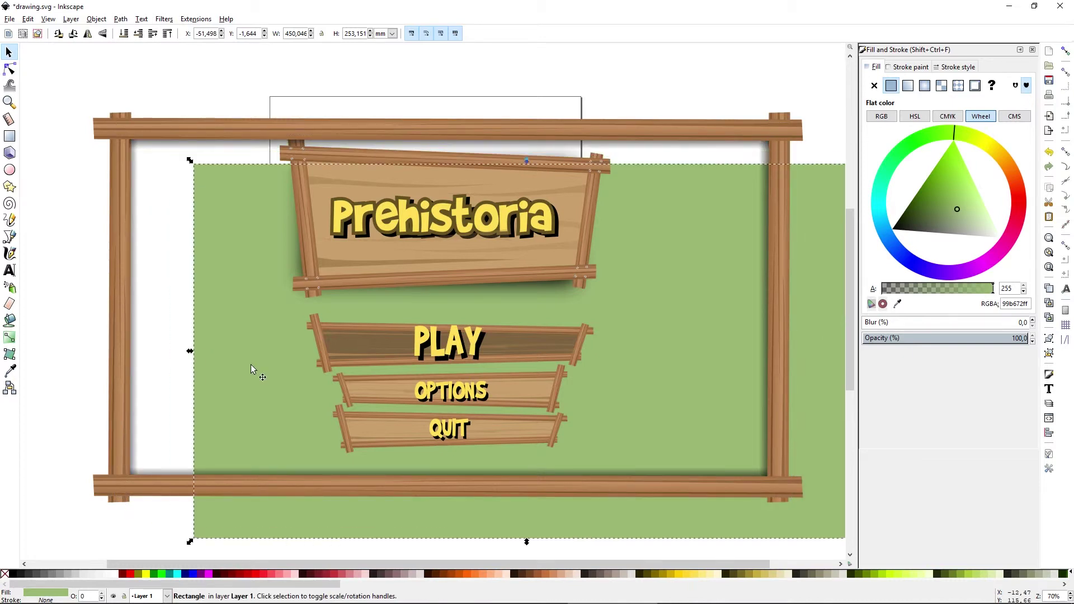
pyautogui.press('Delete')
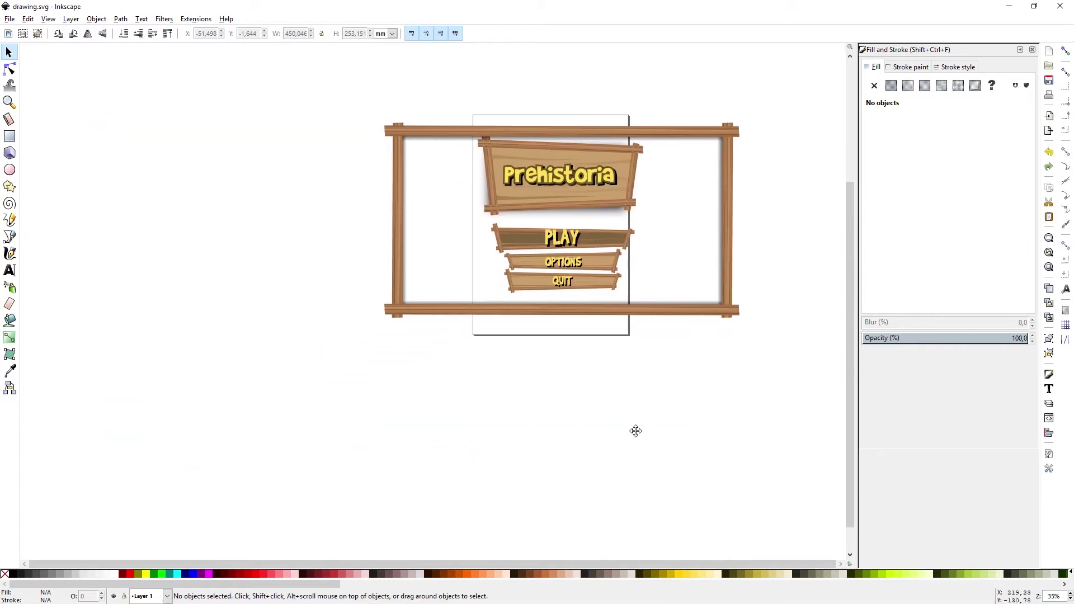
# - Select the whole QUIT plank button and place a copy without its lettering below the page
pyautogui.moveTo(636, 432); pyautogui.dragTo(642, 426)
pyautogui.scroll(2, 666, 303)
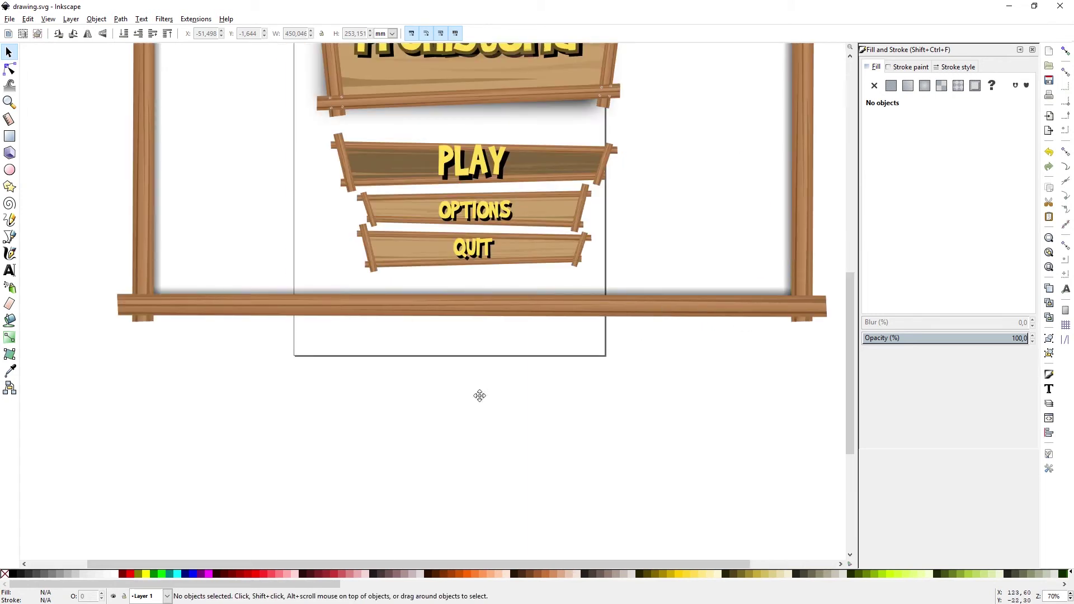
pyautogui.scroll(5, 480, 396)
pyautogui.hscroll(-3, 479, 395)
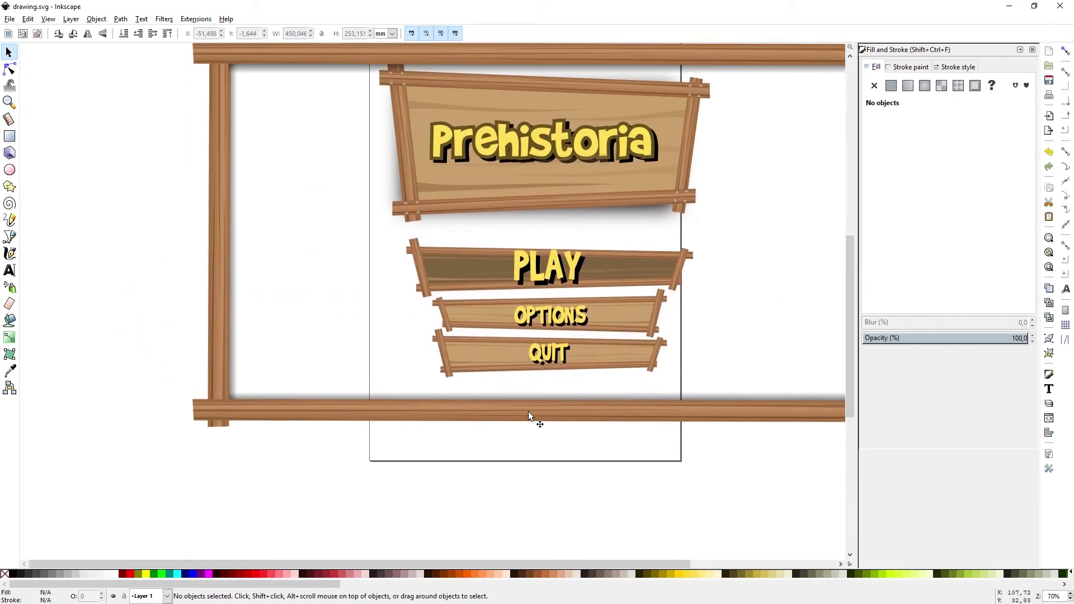
pyautogui.click(430, 270)
pyautogui.click(434, 285)
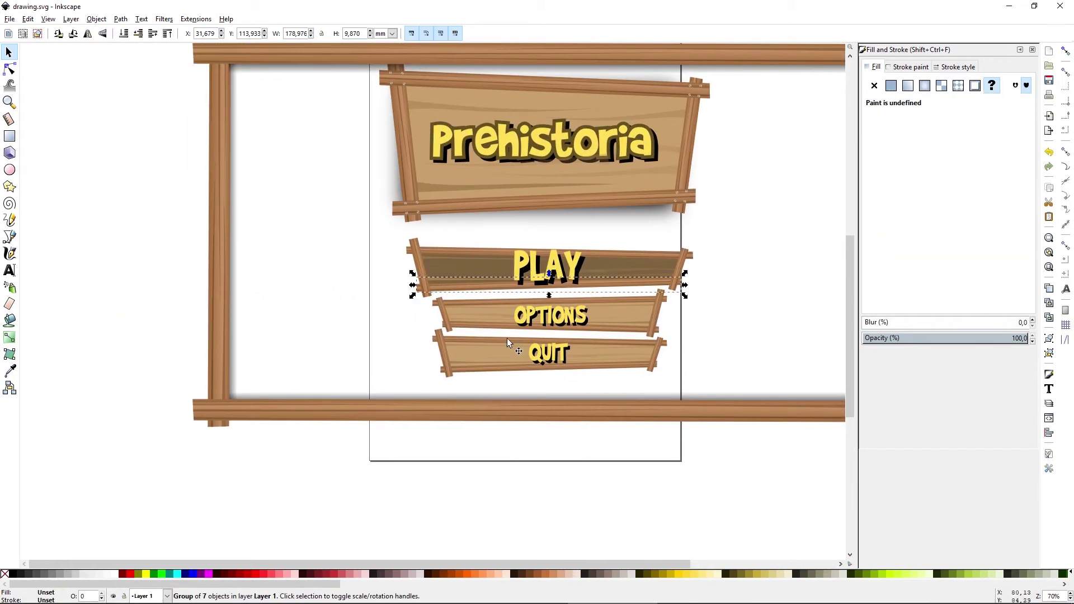
pyautogui.moveTo(476, 338); pyautogui.dragTo(465, 321)
pyautogui.moveTo(391, 300); pyautogui.dragTo(671, 377)
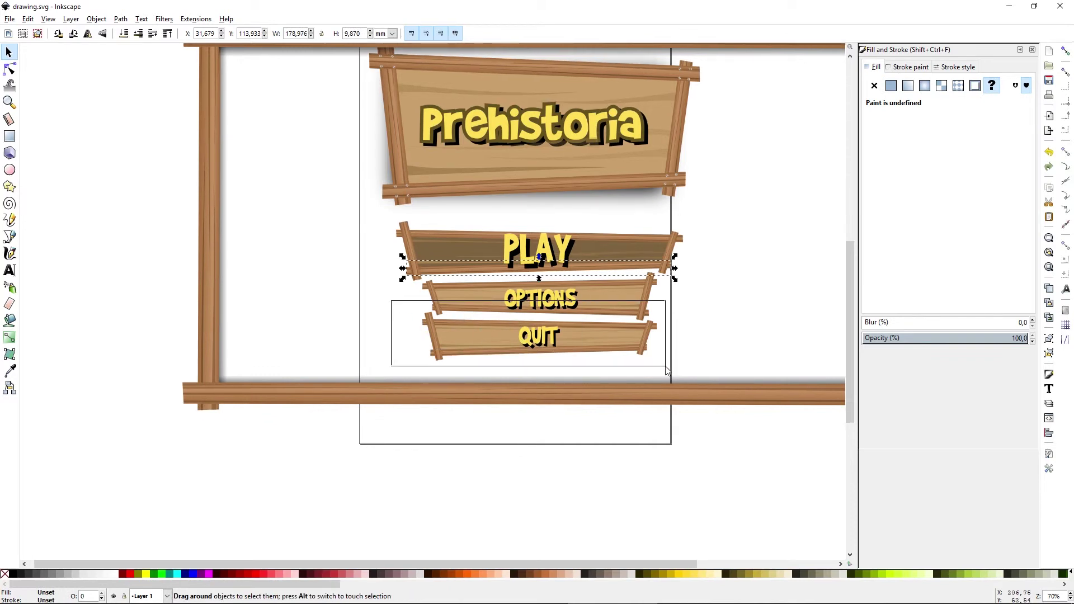
pyautogui.click(690, 318)
pyautogui.moveTo(692, 314); pyautogui.dragTo(386, 380)
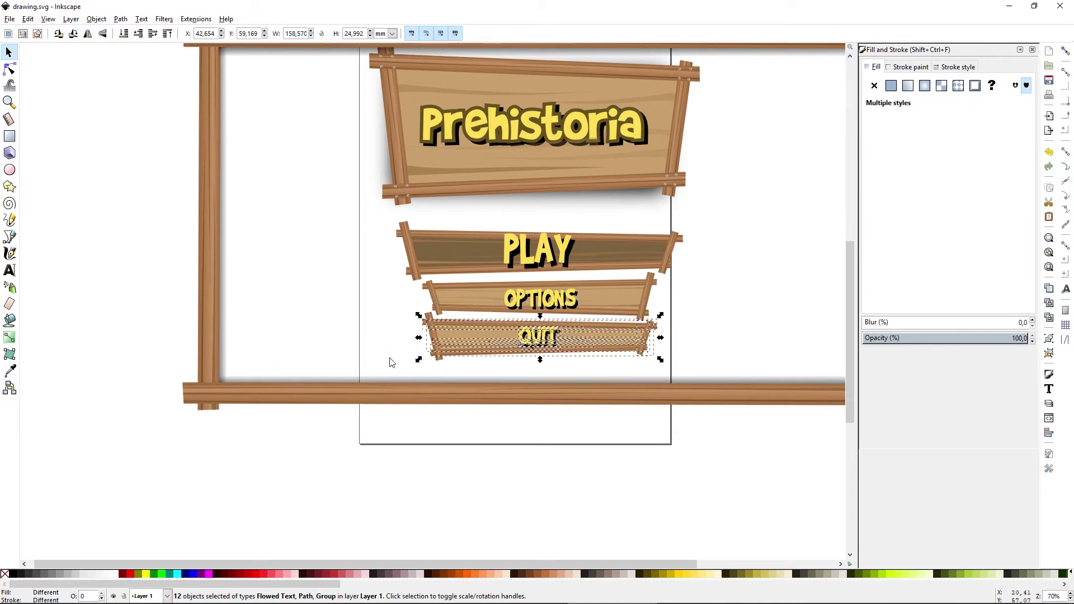
pyautogui.moveTo(389, 307); pyautogui.dragTo(681, 370)
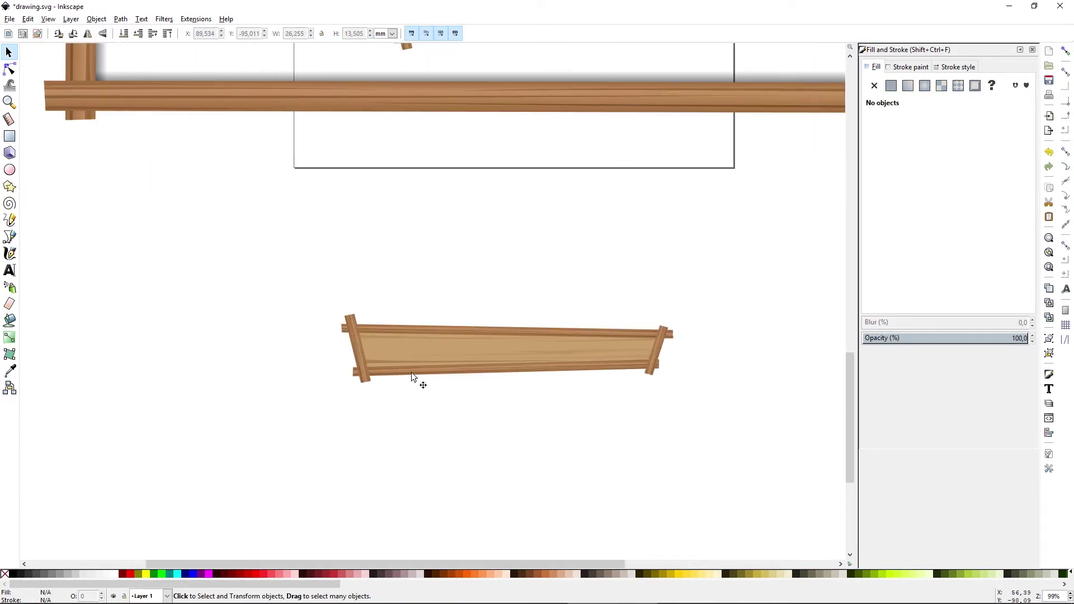
# - Straighten the copied plank's two slanted side posts so they stand vertically at its ends
pyautogui.click(413, 372)
pyautogui.scroll(2, 550, 367)
pyautogui.click(176, 358)
pyautogui.moveTo(187, 261); pyautogui.dragTo(149, 295)
pyautogui.click(137, 297)
pyautogui.scroll(-1, 576, 430)
pyautogui.scroll(1, 393, 397)
pyautogui.click(238, 297)
pyautogui.click(237, 297)
pyautogui.moveTo(259, 283); pyautogui.dragTo(270, 290)
# - Trim the copied plank's light panel and shorten its upper grain streak to end at the right post
pyautogui.click(388, 434)
pyautogui.moveTo(388, 434); pyautogui.dragTo(193, 396)
pyautogui.press('n')
pyautogui.click(652, 288)
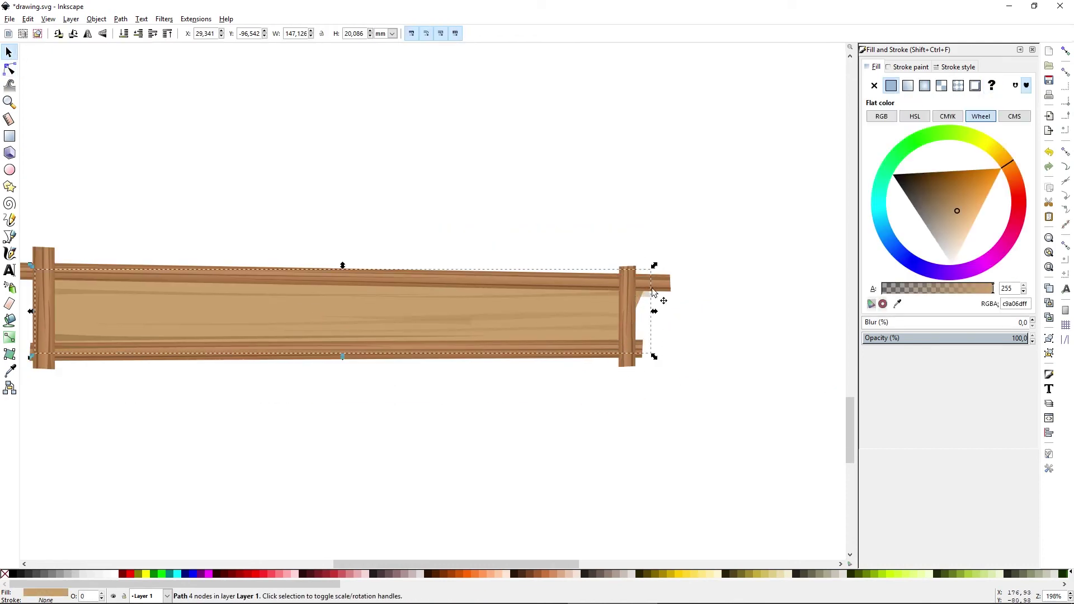
pyautogui.moveTo(654, 311); pyautogui.dragTo(640, 298)
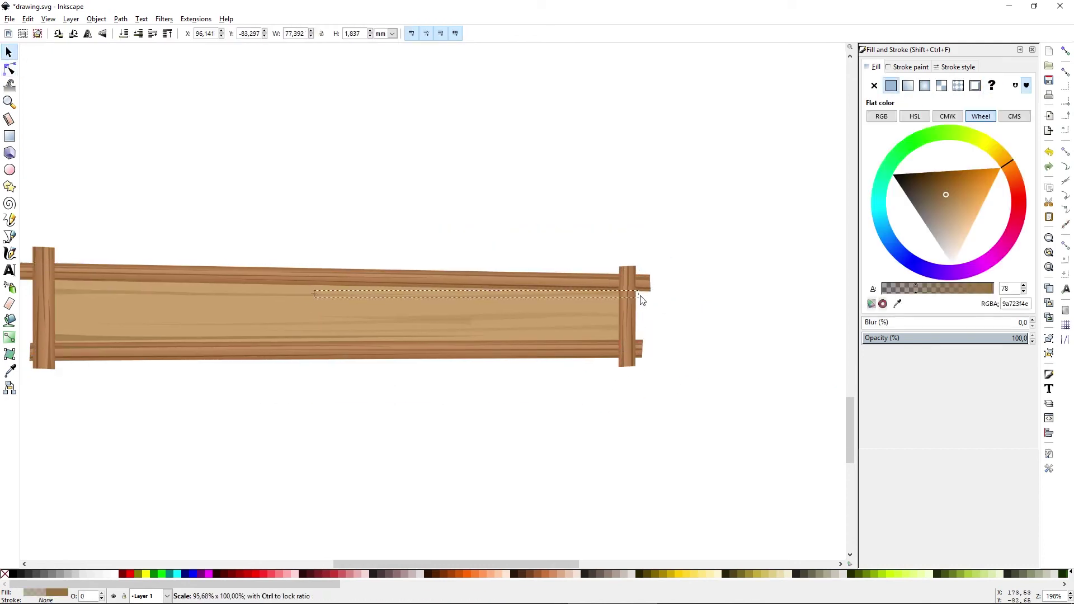
# - Level the copied plank's top beam and stretch the bottom beam to about 149.5 mm wide
pyautogui.click(660, 309)
pyautogui.click(660, 308)
pyautogui.moveTo(782, 292); pyautogui.dragTo(782, 286)
pyautogui.click(749, 420)
pyautogui.scroll(-3, 749, 419)
pyautogui.scroll(2, 788, 416)
pyautogui.click(713, 363)
pyautogui.keyDown('ctrl'); pyautogui.scroll(1, 725, 364); pyautogui.keyUp('ctrl')
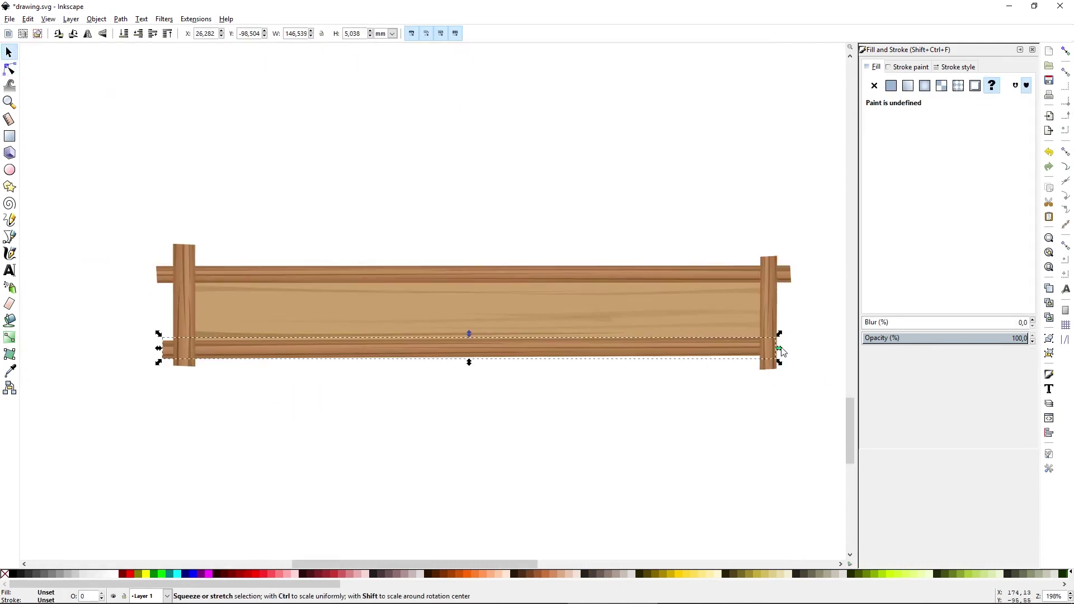
pyautogui.click(208, 403)
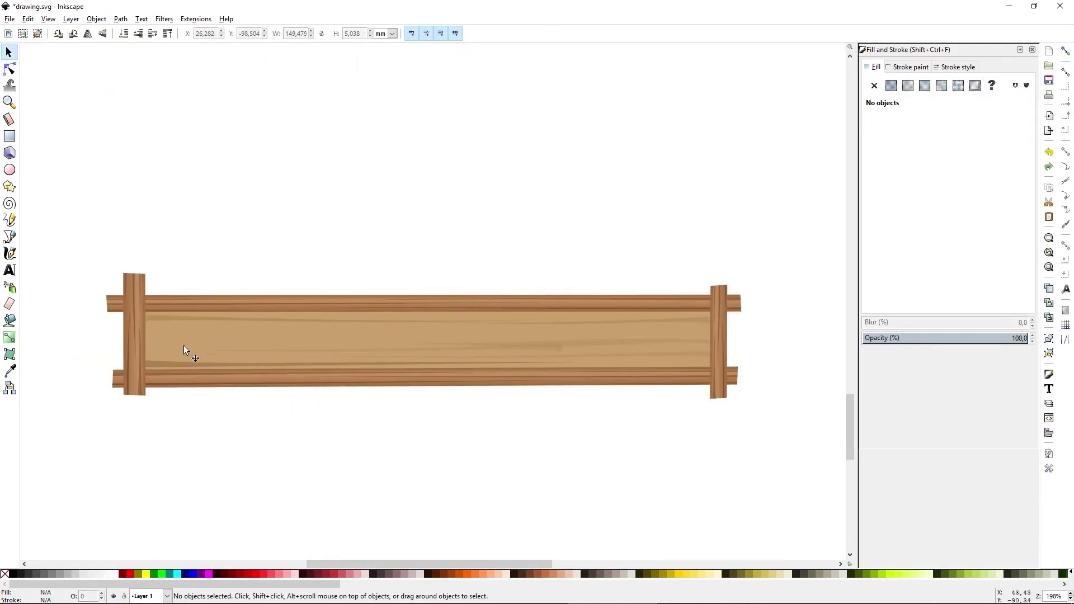
# - Draw a rectangle about 14 mm tall inside the empty bar's left end and widen it against the post
pyautogui.moveTo(184, 345); pyautogui.dragTo(212, 353)
pyautogui.press('r')
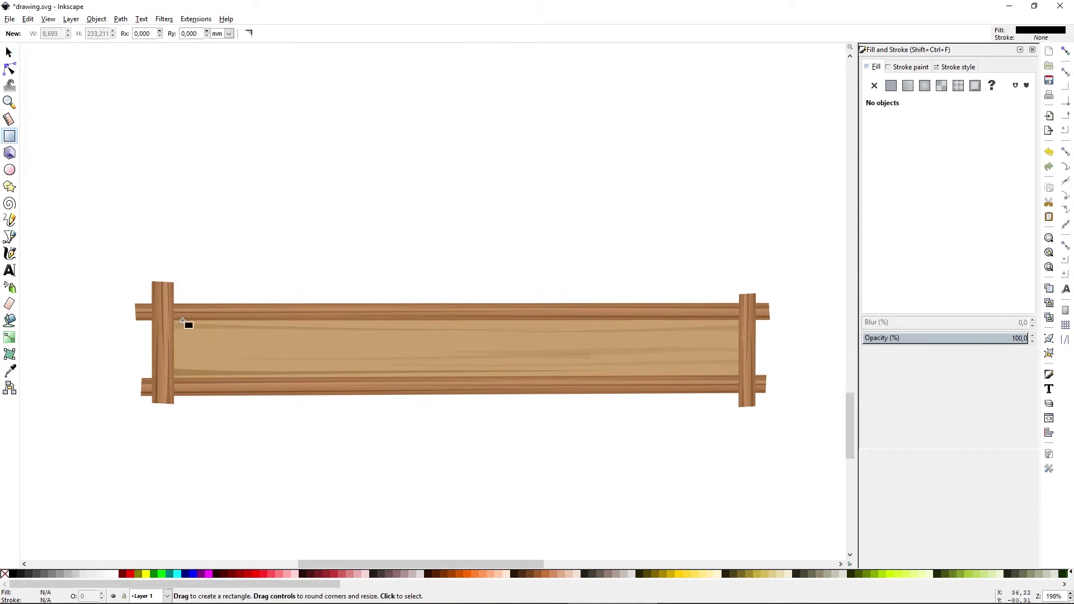
pyautogui.moveTo(177, 321); pyautogui.dragTo(191, 381)
pyautogui.press('s')
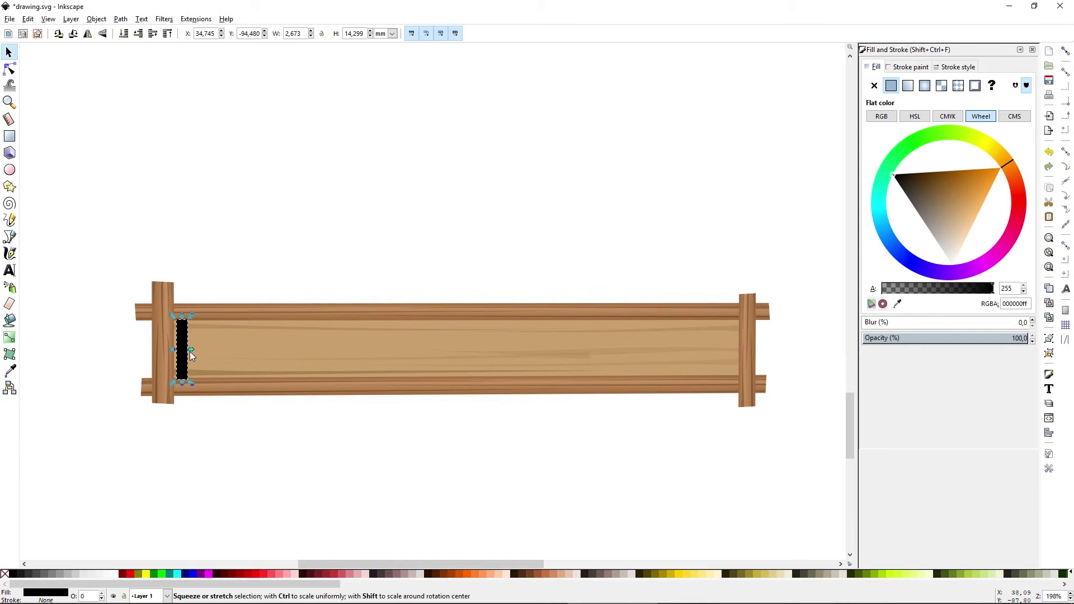
pyautogui.moveTo(193, 351); pyautogui.dragTo(287, 330)
pyautogui.click(285, 427)
pyautogui.moveTo(231, 362)
pyautogui.mouseDown()
pyautogui.moveTo(268, 383)
pyautogui.moveTo(250, 384)
pyautogui.moveTo(219, 350)
pyautogui.mouseUp()
# - Fill the rectangle with a vertical linear gradient, red at both ends with a light red ffa181ff middle stop
pyautogui.click(907, 85)
pyautogui.press('n')
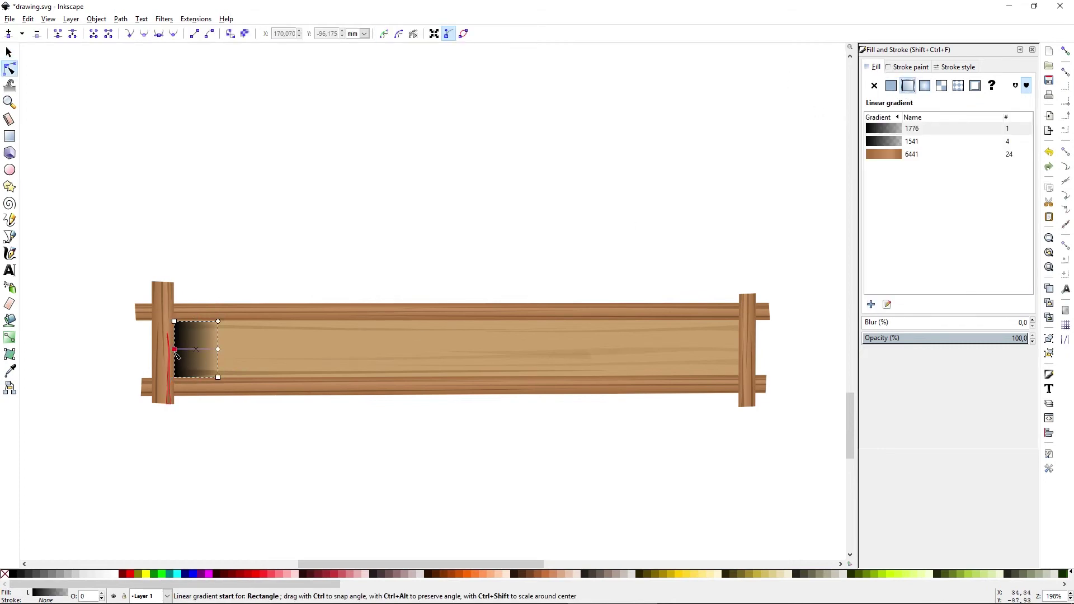
pyautogui.click(1019, 184)
pyautogui.click(993, 195)
pyautogui.click(202, 330)
pyautogui.click(991, 192)
pyautogui.press('g')
pyautogui.doubleClick(202, 352)
pyautogui.click(969, 225)
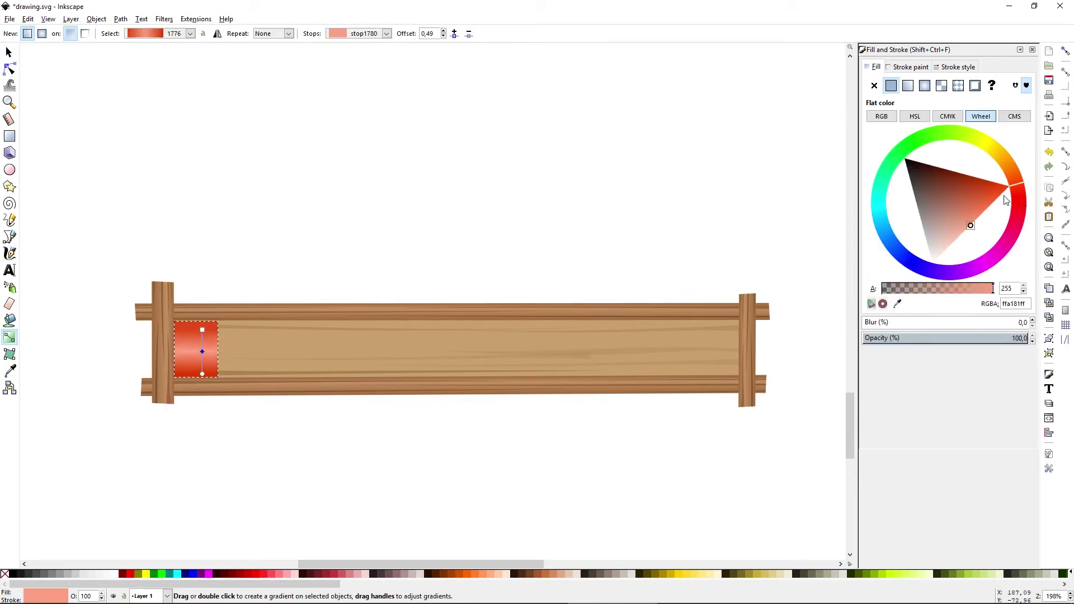
# - Stretch the red bar to about 73 mm wide so it fills the left half of the wooden bar
pyautogui.press('s')
pyautogui.moveTo(221, 348); pyautogui.dragTo(740, 349)
pyautogui.scroll(-2, 652, 416)
pyautogui.moveTo(554, 364); pyautogui.dragTo(555, 367)
pyautogui.moveTo(410, 382); pyautogui.dragTo(412, 382)
pyautogui.moveTo(697, 382); pyautogui.dragTo(571, 382)
pyautogui.scroll(-2, 555, 382)
pyautogui.click(700, 417)
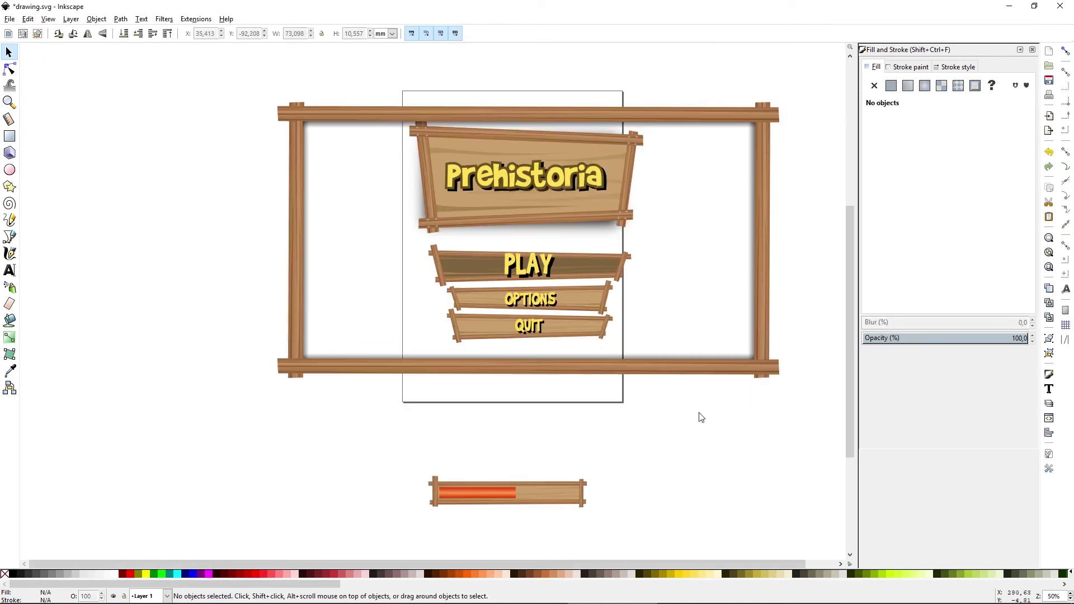
# - Widen the Prehistoria title sign together with its lettering and adjust the wood grain behind the title
pyautogui.moveTo(700, 416); pyautogui.dragTo(694, 439)
pyautogui.scroll(1, 553, 166)
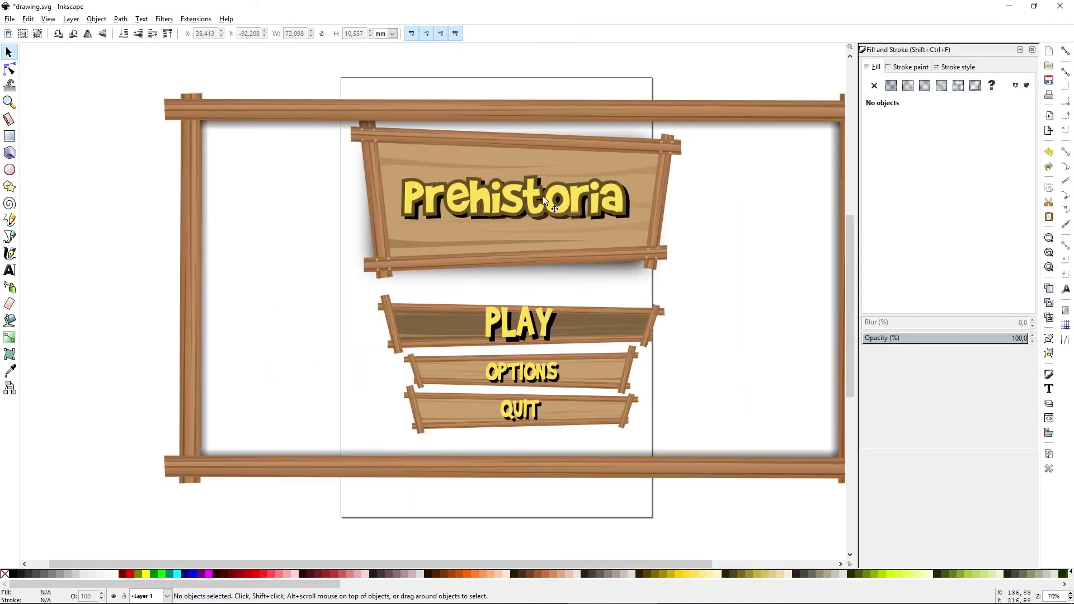
pyautogui.click(565, 205)
pyautogui.moveTo(301, 159); pyautogui.dragTo(666, 232)
pyautogui.click(718, 213)
pyautogui.moveTo(737, 171); pyautogui.dragTo(367, 224)
pyautogui.press('n')
pyautogui.press('s')
pyautogui.moveTo(312, 160); pyautogui.dragTo(666, 234)
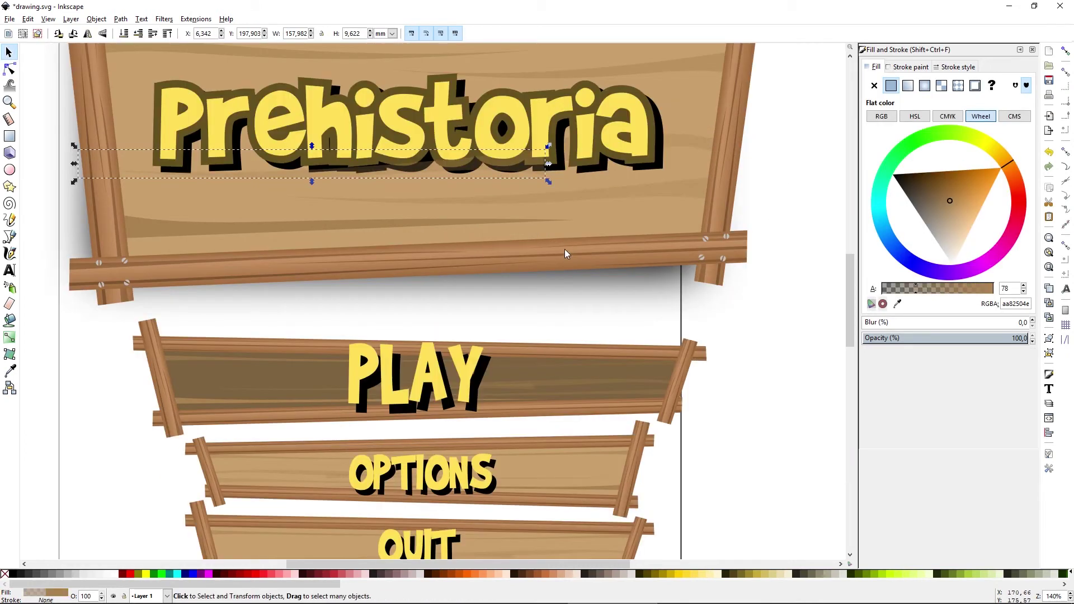
pyautogui.click(662, 321)
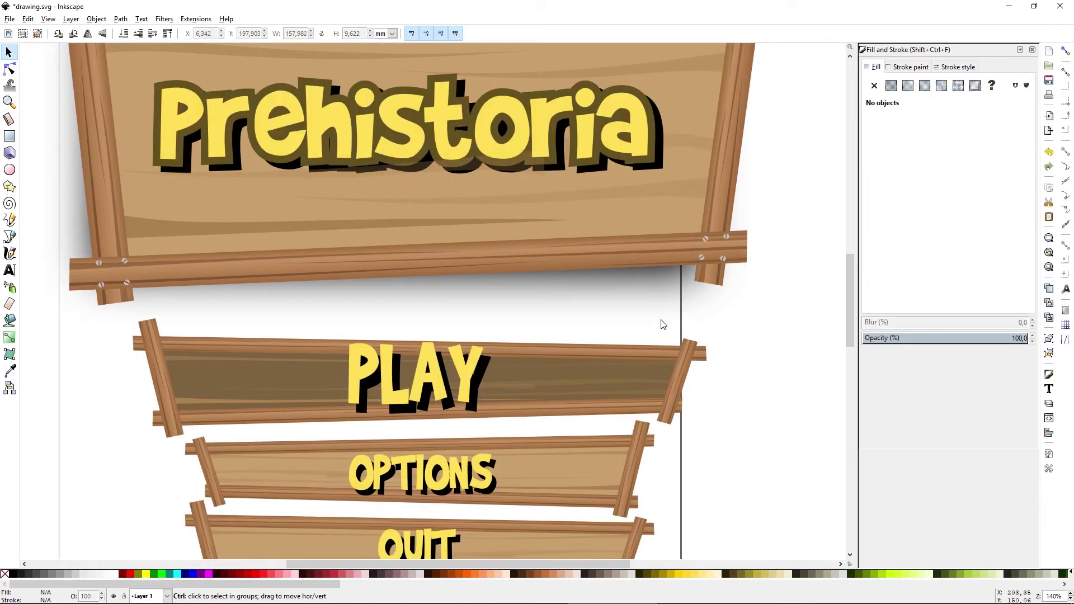
pyautogui.scroll(-3, 653, 324)
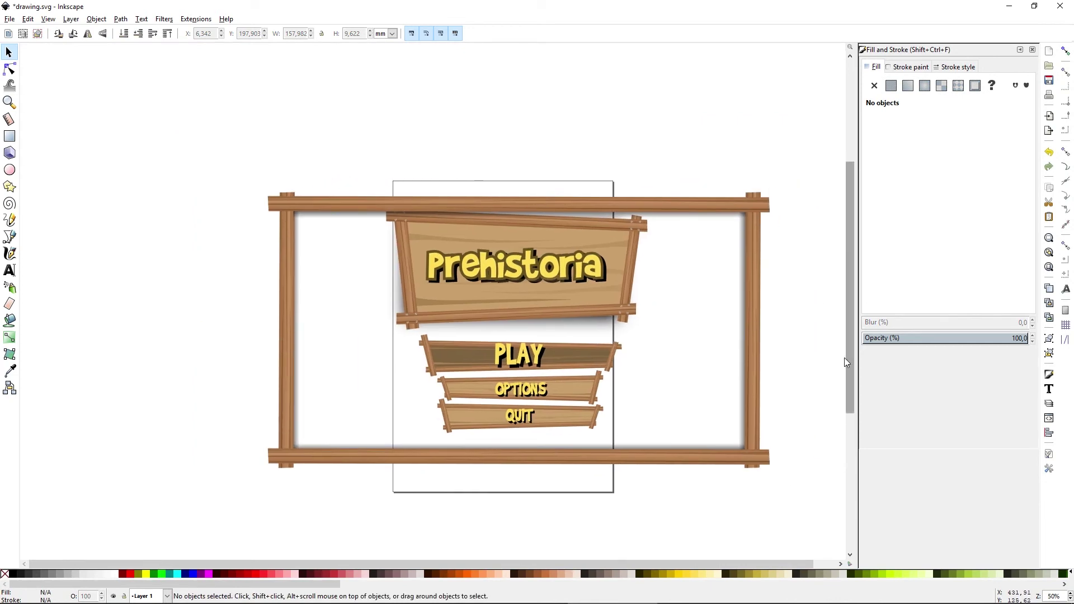
# - Paste the jungle game scene, send it to the back, and position it behind the wooden frame and menu
pyautogui.scroll(1, 360, 359)
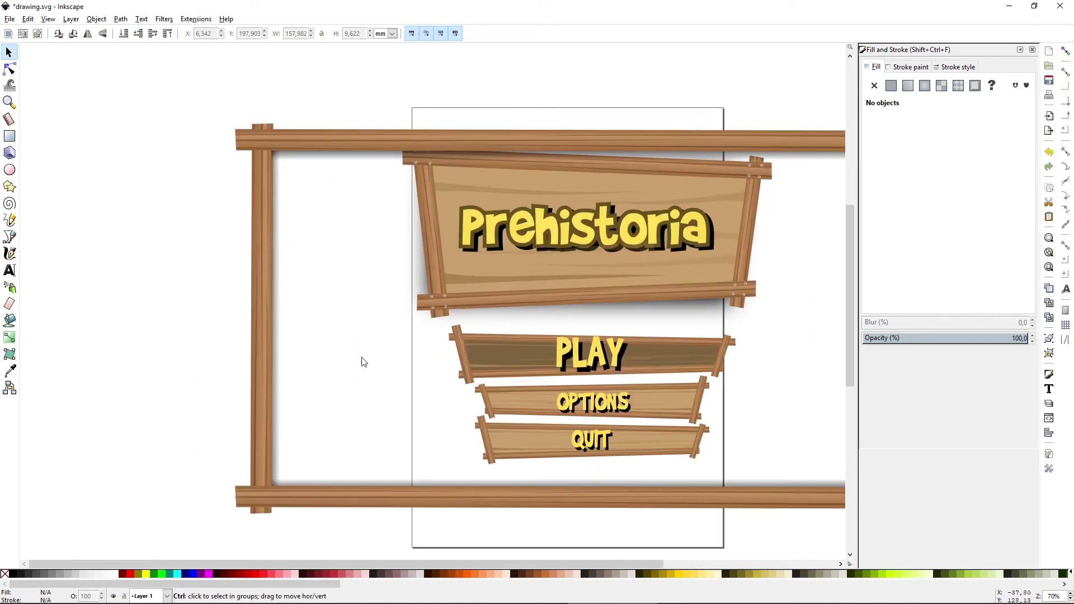
pyautogui.scroll(-1, 206, 434)
pyautogui.scroll(2, 391, 489)
pyautogui.scroll(-1, 464, 478)
pyautogui.moveTo(561, 462); pyautogui.dragTo(528, 483)
pyautogui.hotkey('ctrl', 'v')
pyautogui.scroll(-1, 200, 307)
pyautogui.moveTo(162, 319); pyautogui.dragTo(280, 333)
pyautogui.scroll(1, 216, 329)
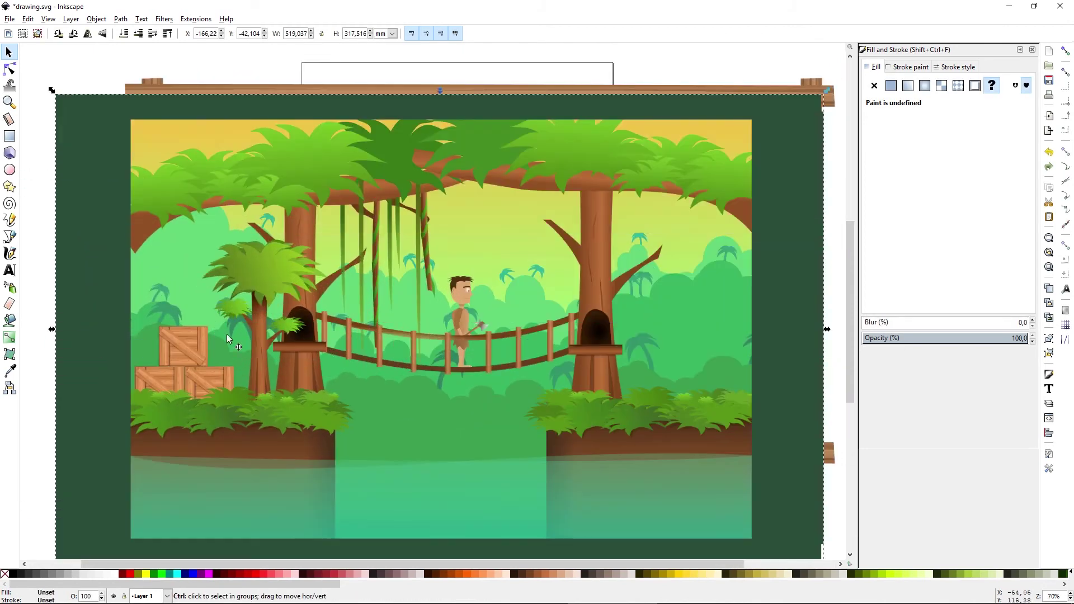
pyautogui.moveTo(358, 361); pyautogui.dragTo(374, 306)
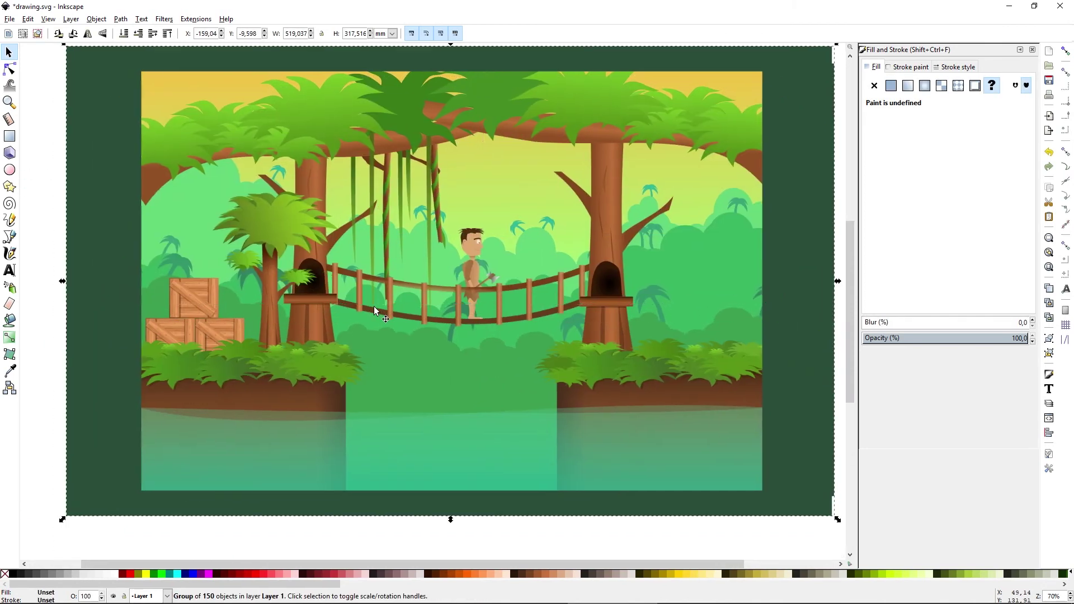
pyautogui.press('End')
pyautogui.moveTo(254, 223); pyautogui.dragTo(251, 238)
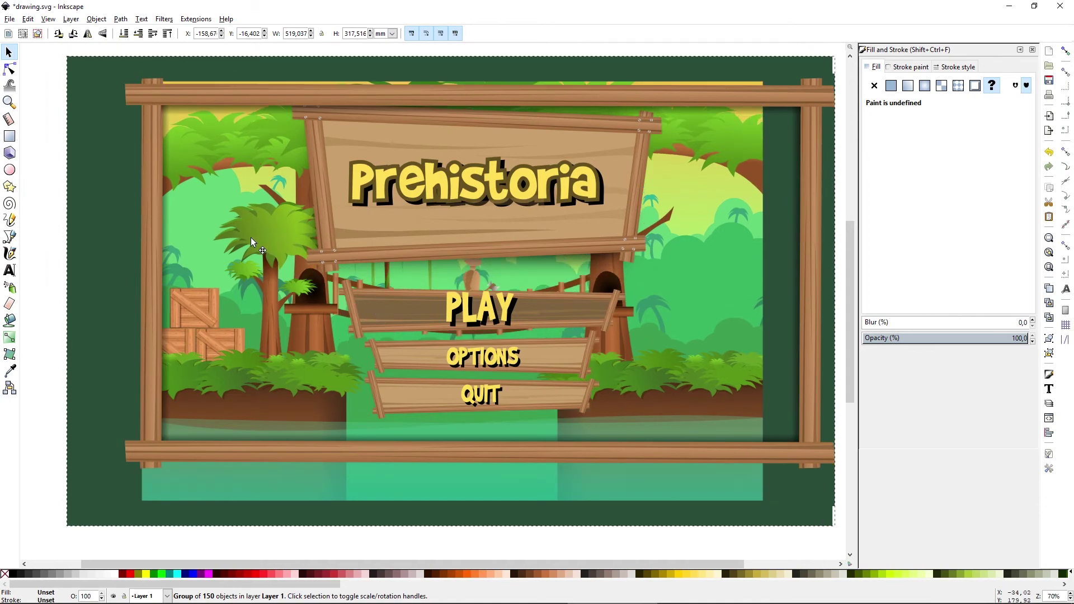
# - Try to delete the dark green border rectangle on the jungle scene's left side
pyautogui.press('n')
pyautogui.click(90, 332)
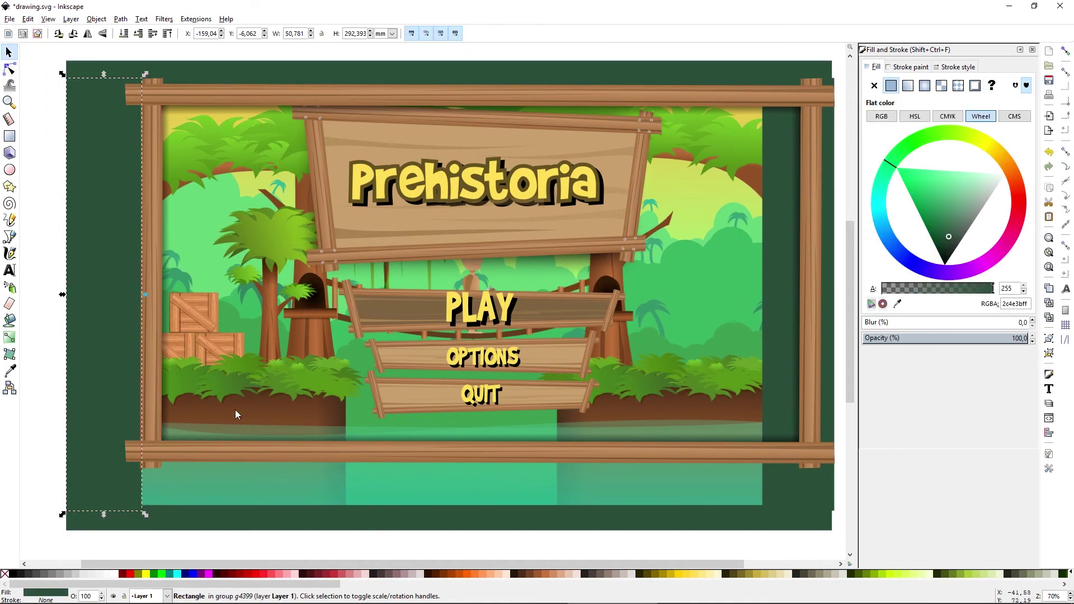
pyautogui.press('Delete')
pyautogui.click(164, 514)
pyautogui.scroll(-1, 379, 409)
pyautogui.press('s')
# - Enlarge the jungle scene to fill the wooden frame and cover its overflow with white rectangles around the outside
pyautogui.moveTo(505, 484); pyautogui.dragTo(487, 485)
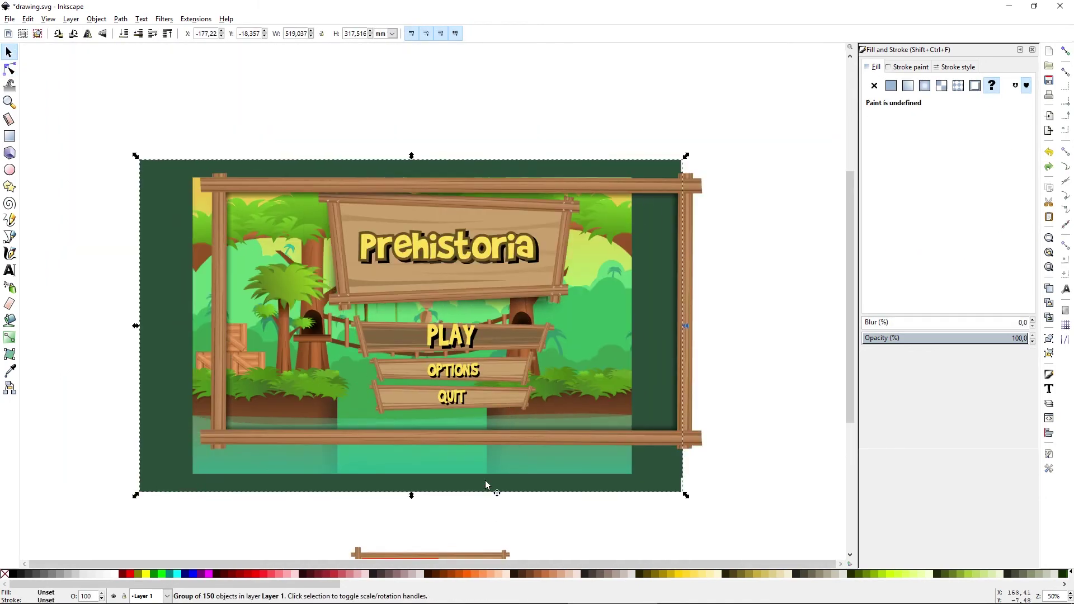
pyautogui.moveTo(683, 491); pyautogui.dragTo(733, 514)
pyautogui.moveTo(405, 420); pyautogui.dragTo(405, 134)
pyautogui.hotkey('ctrl', 'd')
pyautogui.moveTo(162, 437); pyautogui.dragTo(730, 436)
pyautogui.scroll(1, 465, 371)
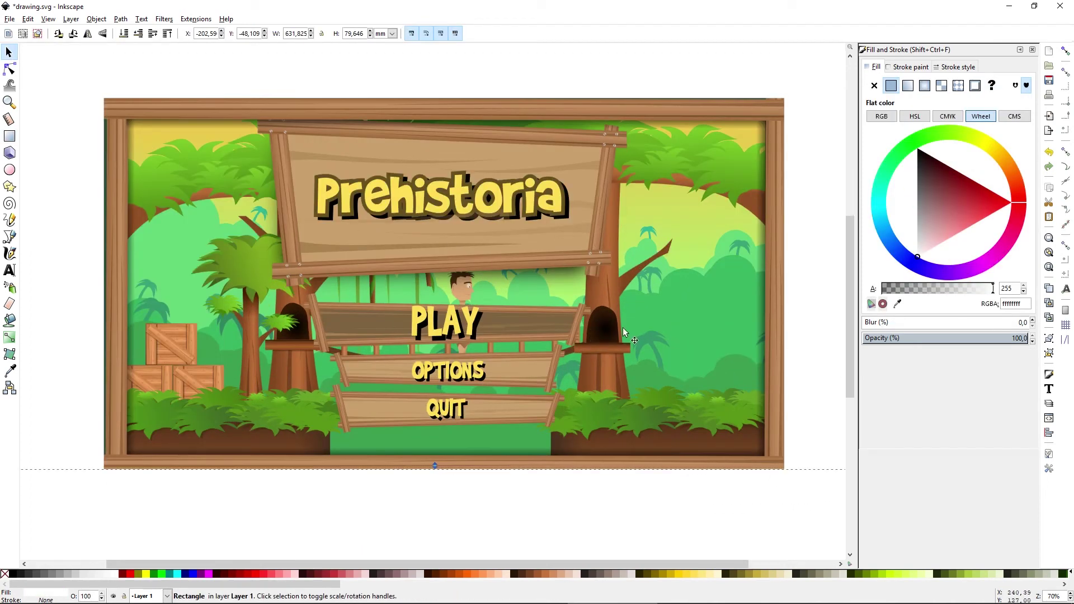
pyautogui.scroll(2, 556, 366)
pyautogui.moveTo(67, 362); pyautogui.dragTo(73, 362)
# - Draw a rectangle about 431 by 229 mm inside the frame as a dark semi-transparent overlay behind the sign and buttons
pyautogui.press('r')
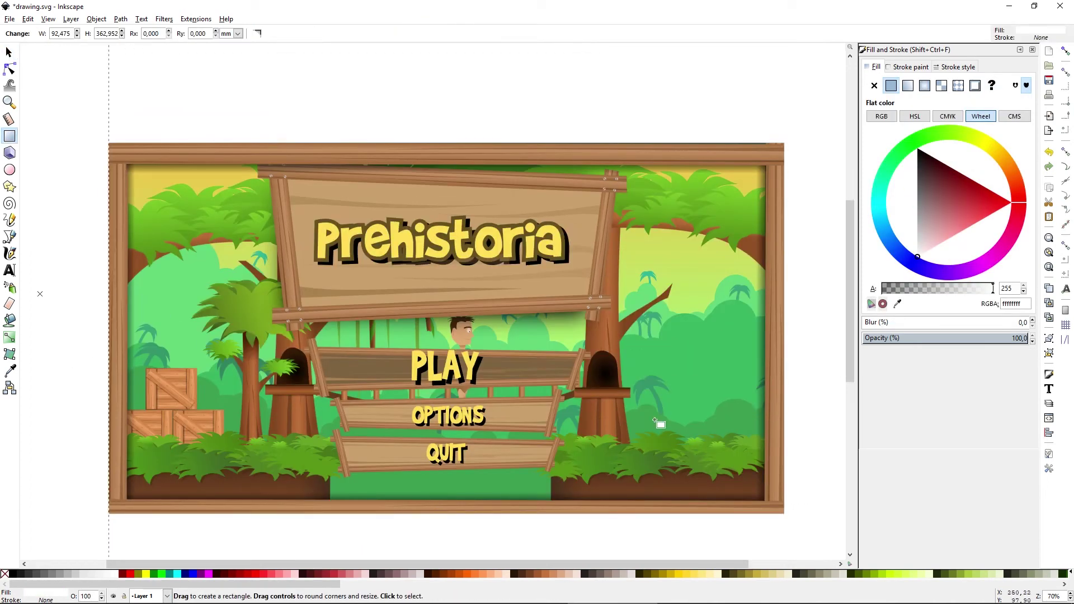
pyautogui.scroll(1, 496, 440)
pyautogui.scroll(-1, 541, 441)
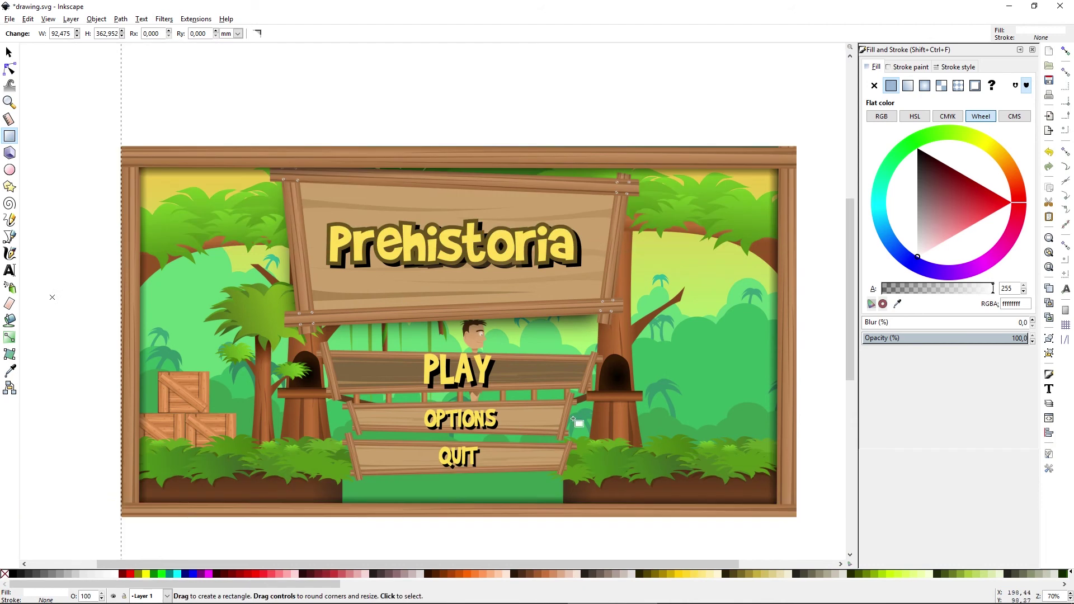
pyautogui.moveTo(703, 442); pyautogui.dragTo(694, 437)
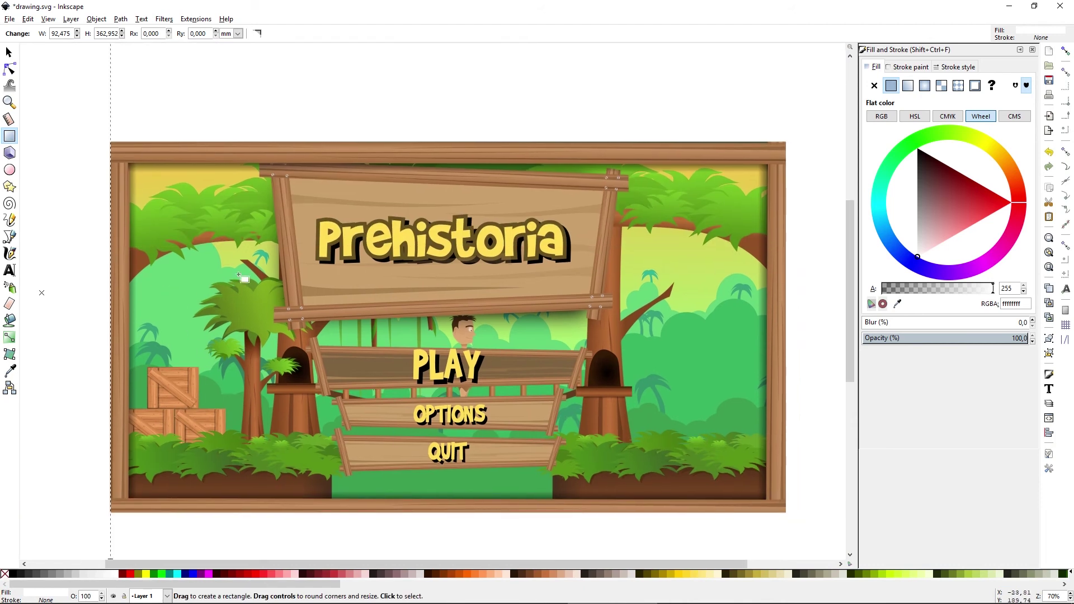
pyautogui.moveTo(129, 165); pyautogui.dragTo(768, 500)
pyautogui.press('s')
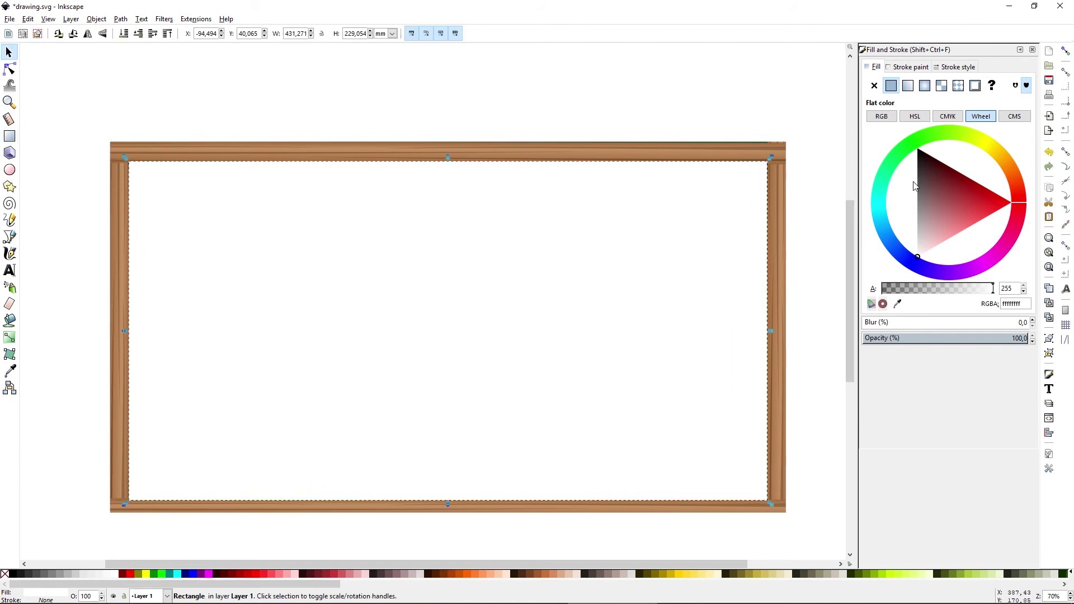
pyautogui.moveTo(947, 175); pyautogui.dragTo(954, 232)
pyautogui.moveTo(954, 288); pyautogui.dragTo(921, 288)
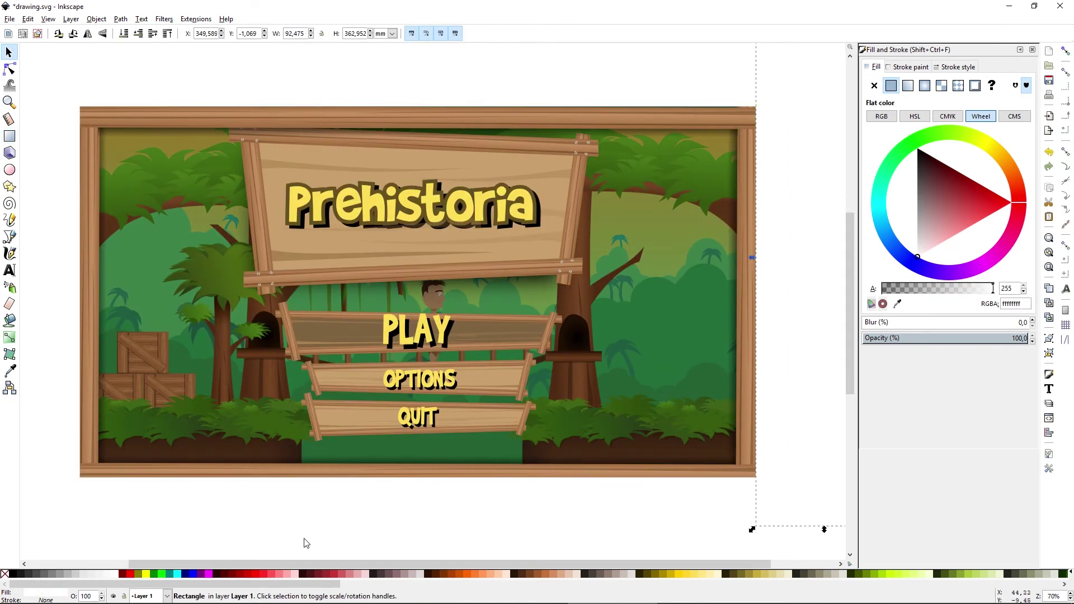
pyautogui.moveTo(303, 538); pyautogui.dragTo(351, 545)
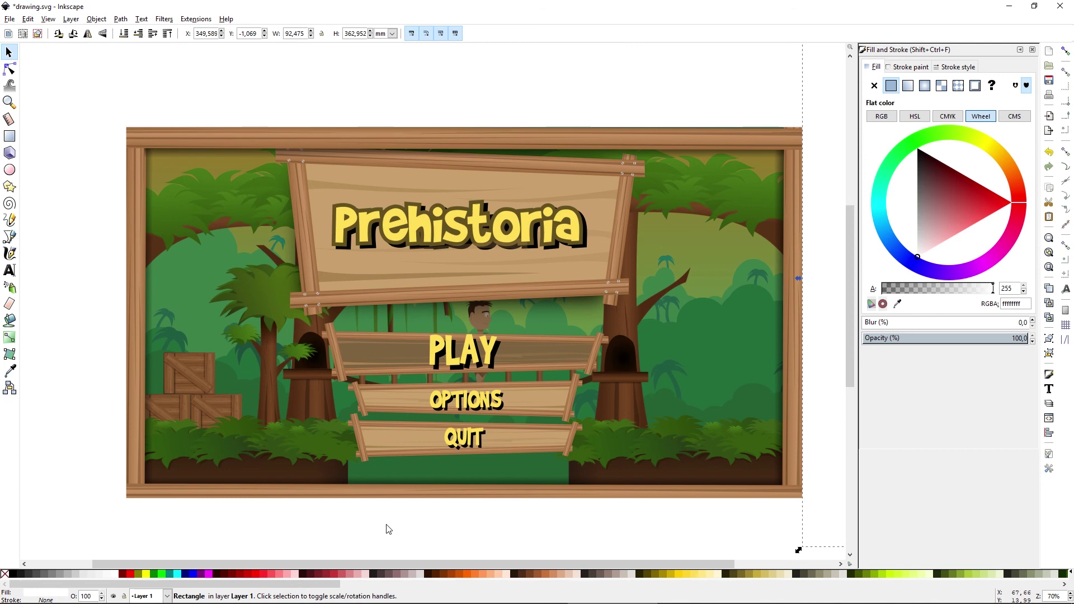
pyautogui.hscroll(1, 425, 506)
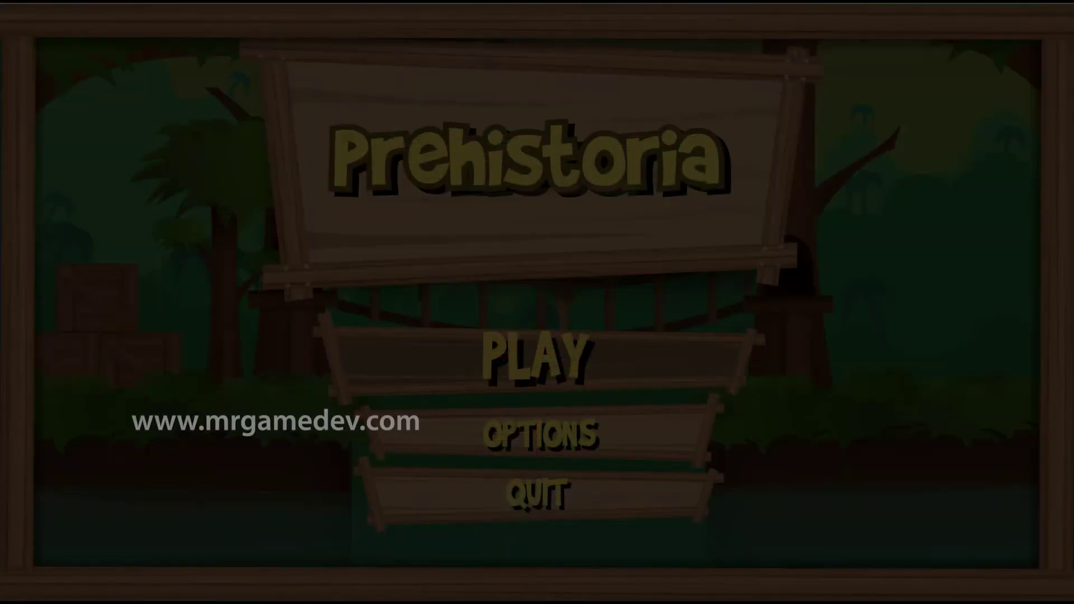